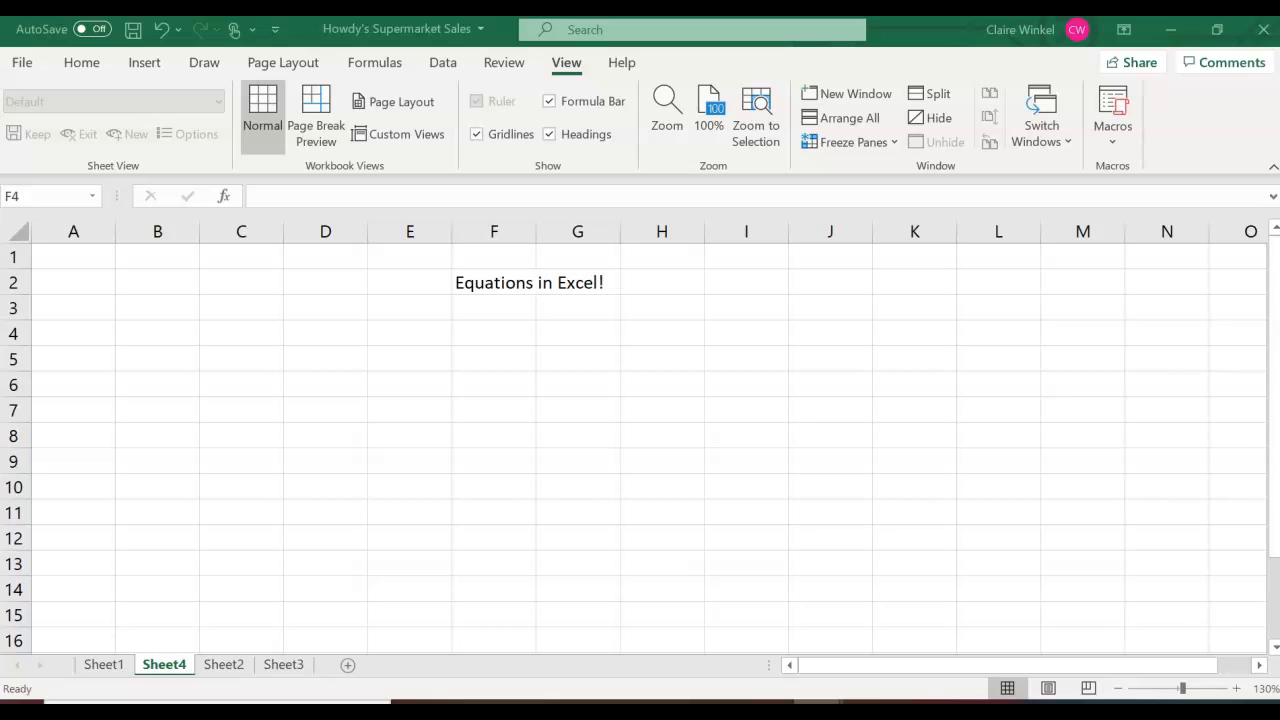
Step: Enter the text "add six to 7" in cell D4 and the plain expression 6+7 in D5
{"action": "left_click", "coordinate": [326, 335]}
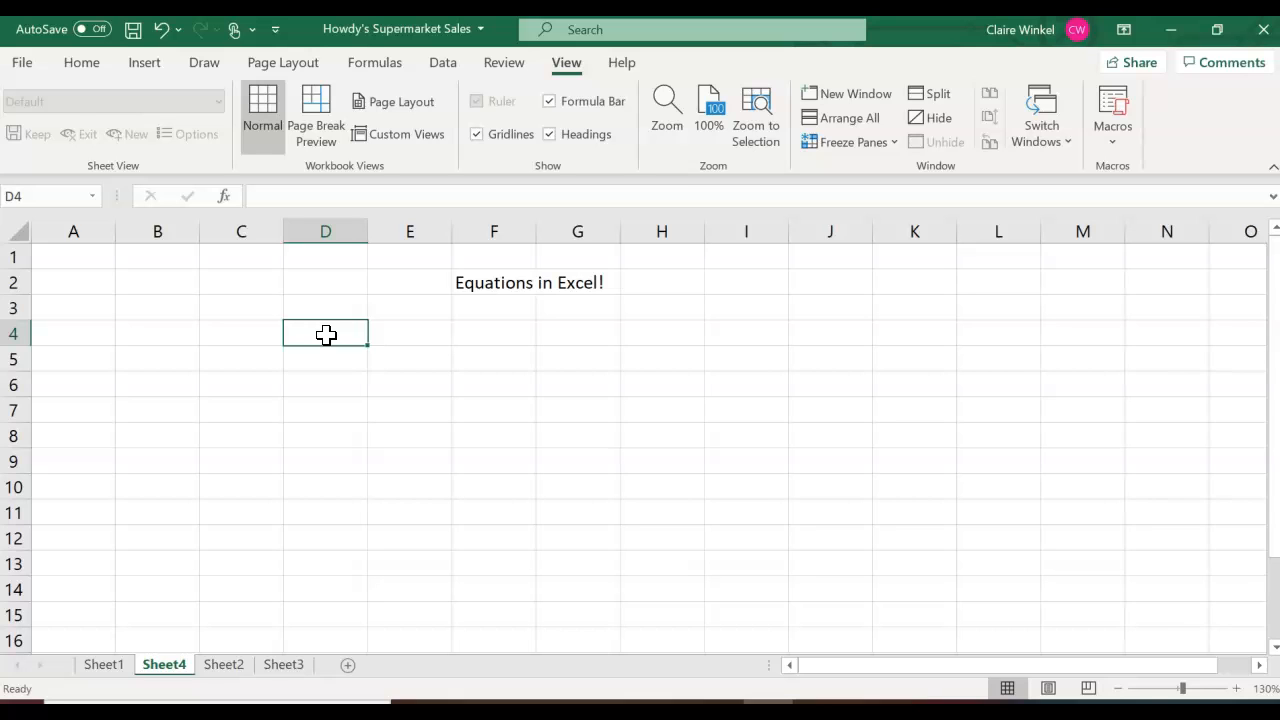
{"action": "type", "text": "add "}
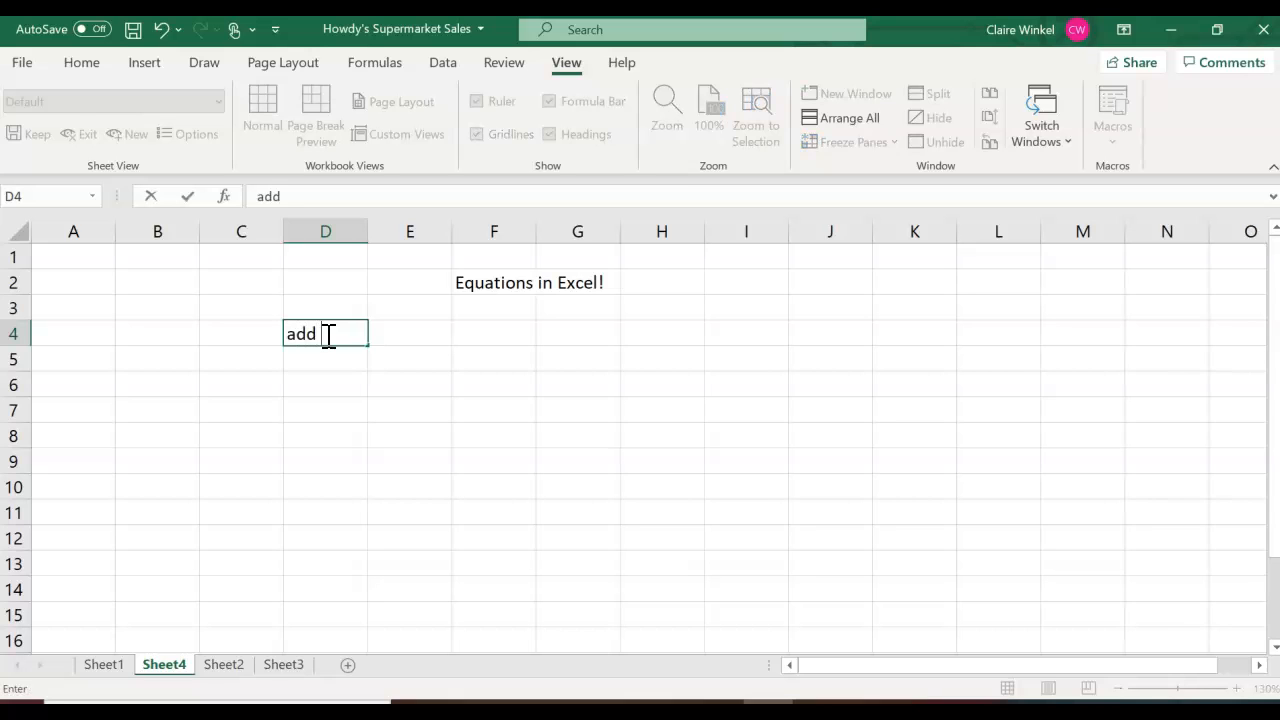
{"action": "type", "text": "six to 7"}
{"action": "key", "text": "Return"}
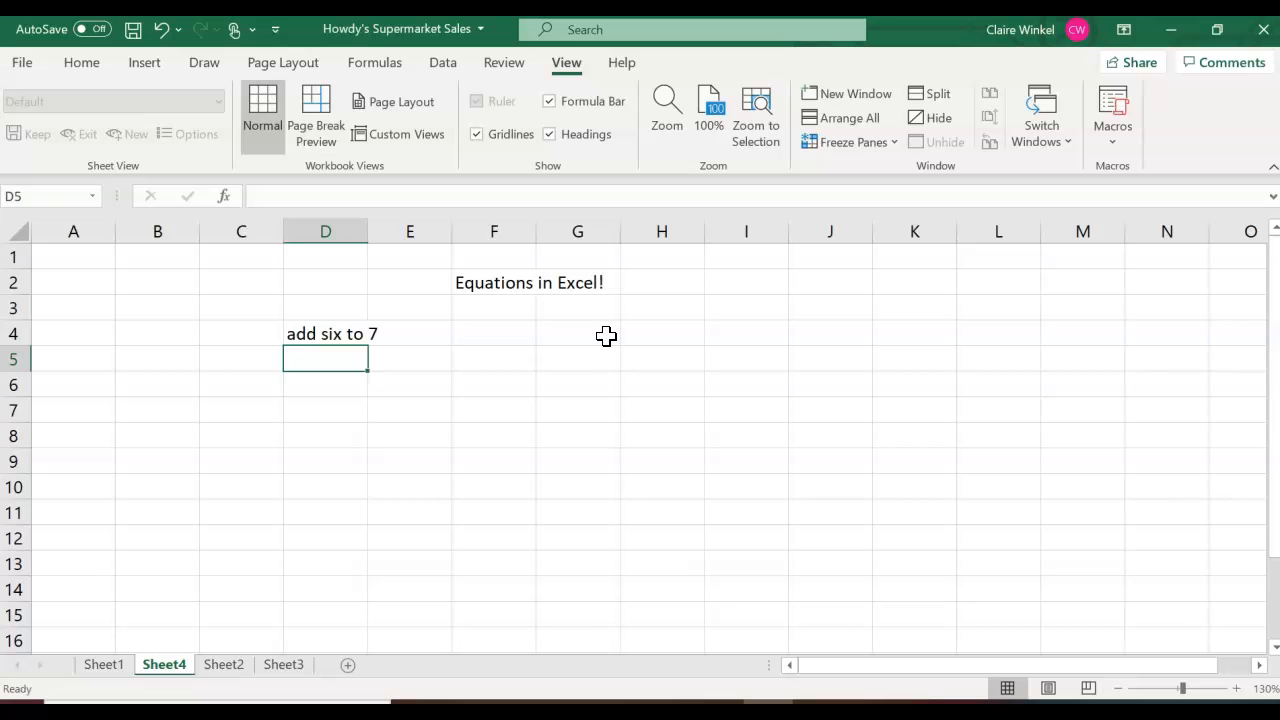
{"action": "type", "text": "6"}
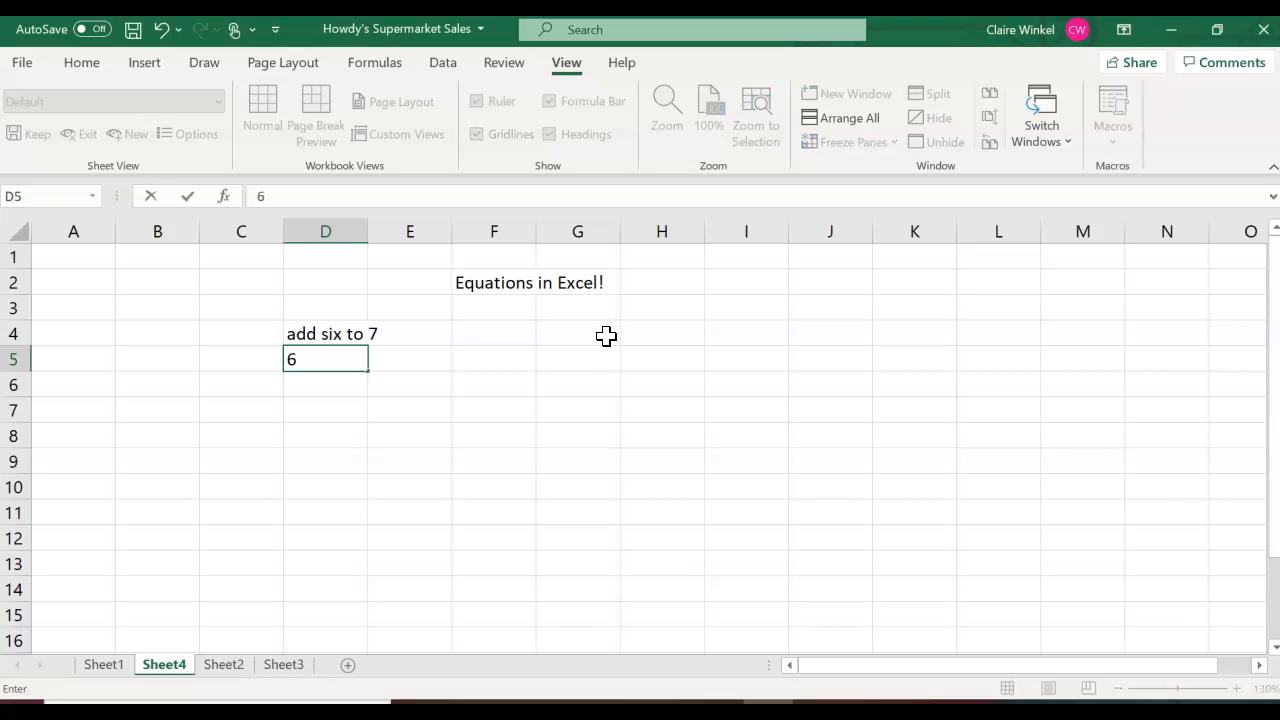
{"action": "type", "text": "+7"}
{"action": "key", "text": "Return"}
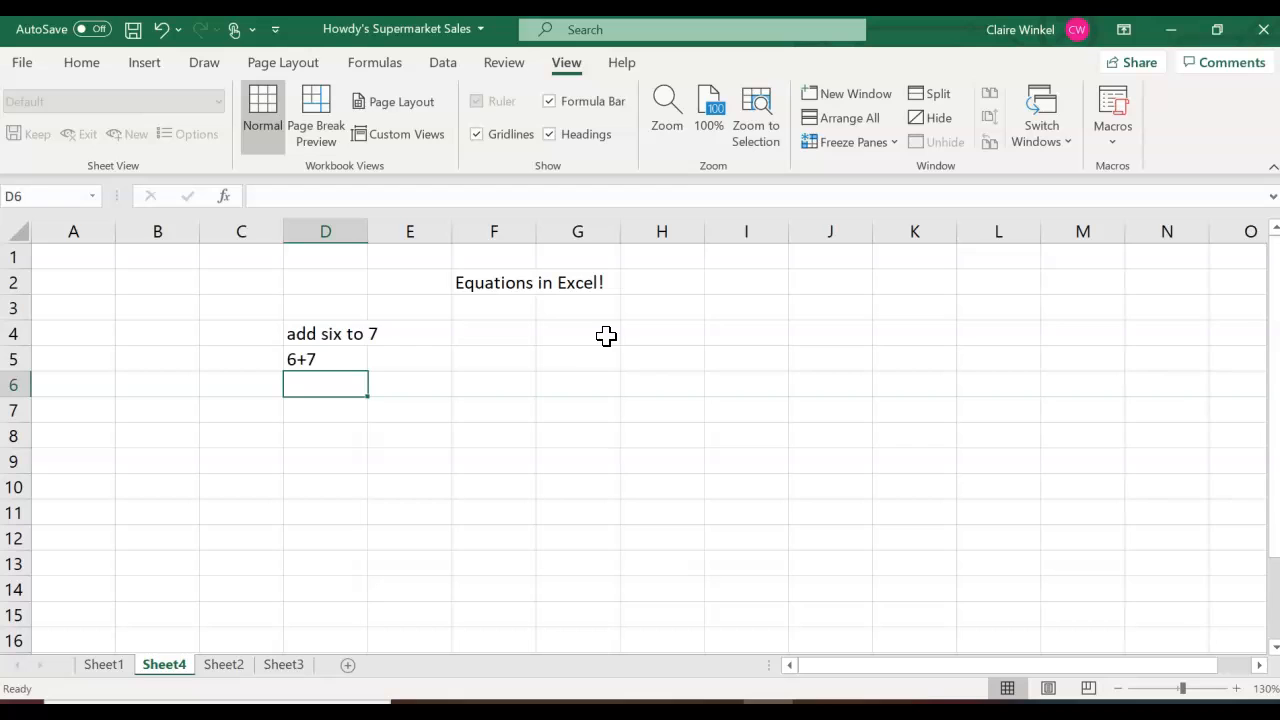
Step: Calculate the sum in cell D6 with the formula =6+7
{"action": "type", "text": "="}
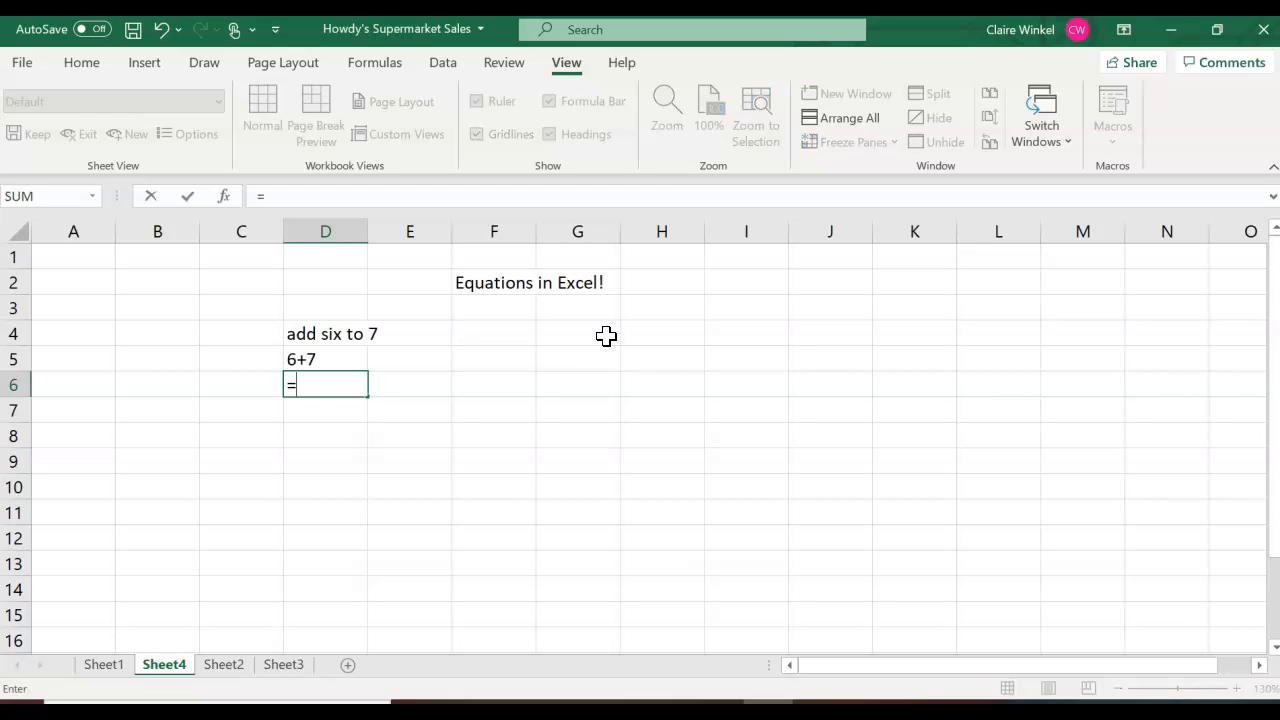
{"action": "type", "text": "6+7"}
{"action": "key", "text": "Return"}
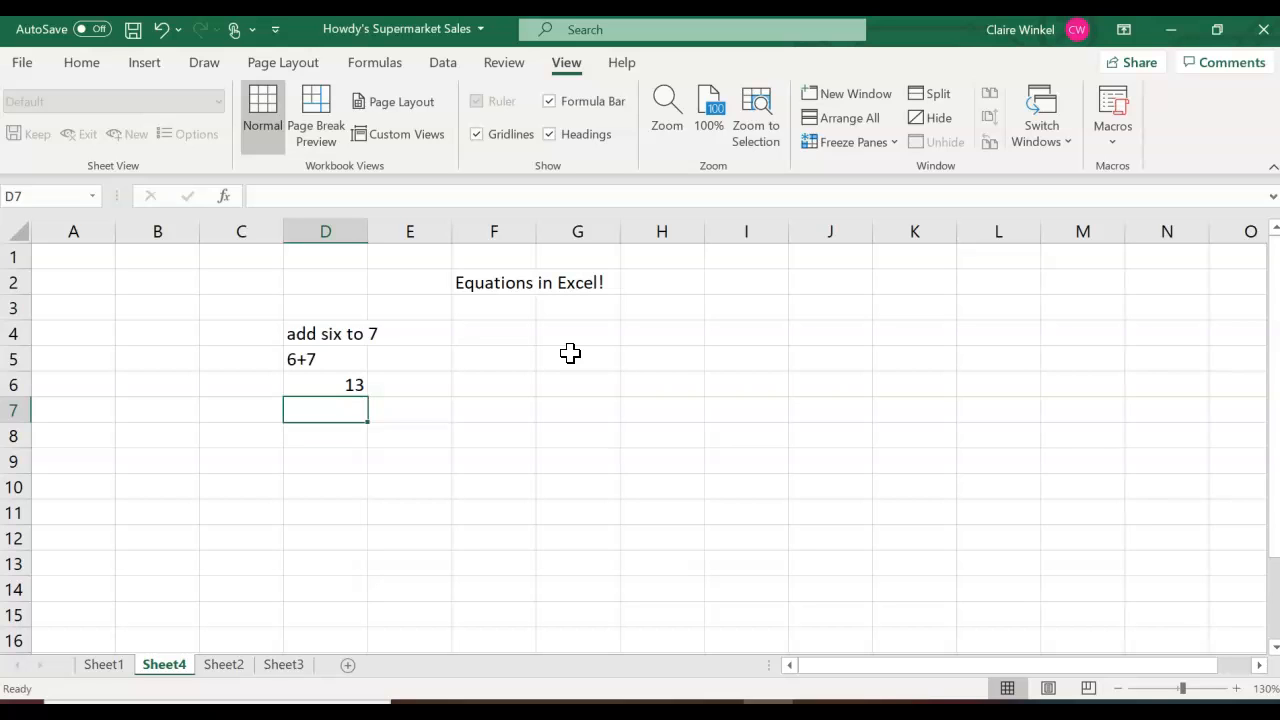
{"action": "key", "text": "Down"}
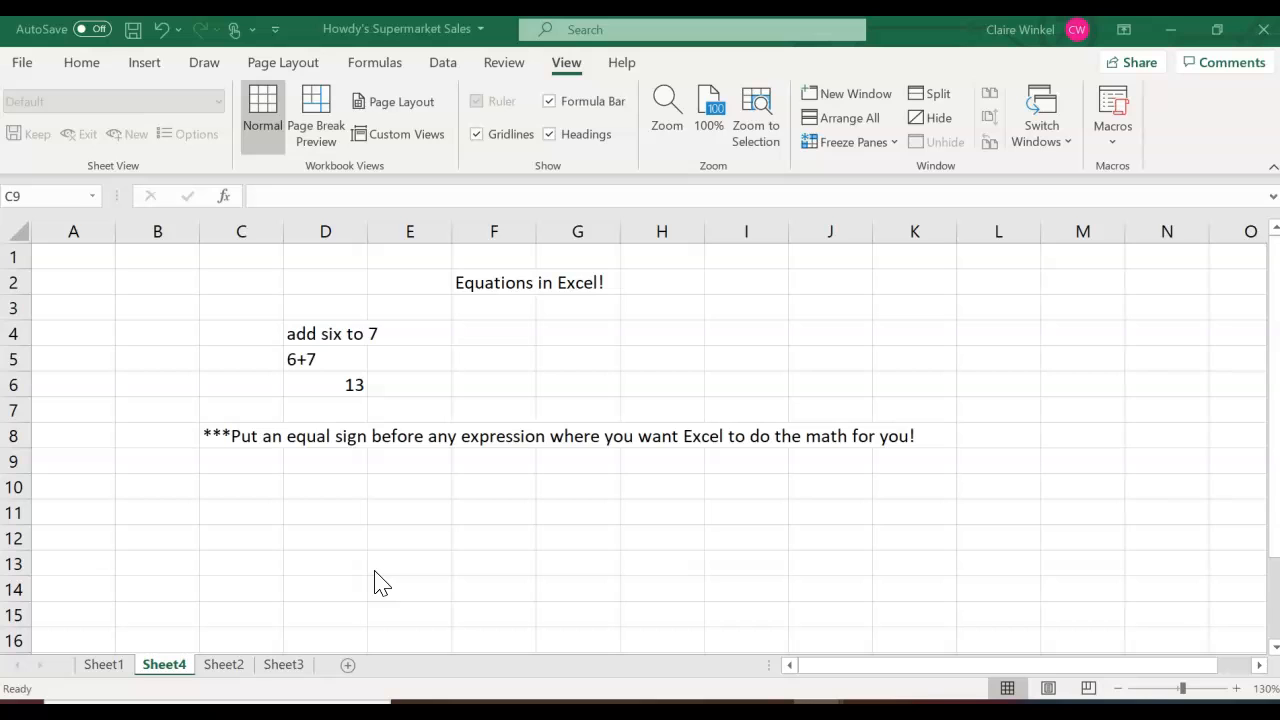
Step: Start a list of operators with "addition +" in cell D10 and "subtraction -" in D11
{"action": "left_click", "coordinate": [310, 485]}
{"action": "left_click", "coordinate": [310, 485]}
{"action": "type", "text": "add"}
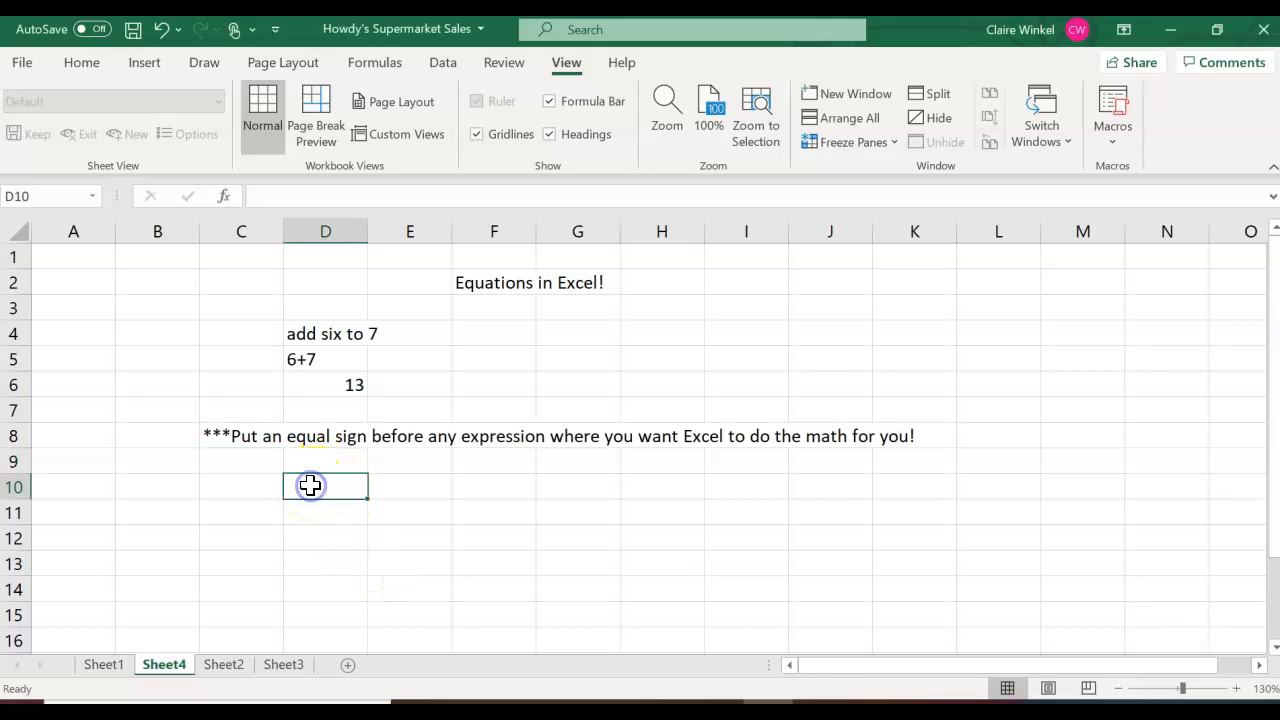
{"action": "type", "text": "ition +"}
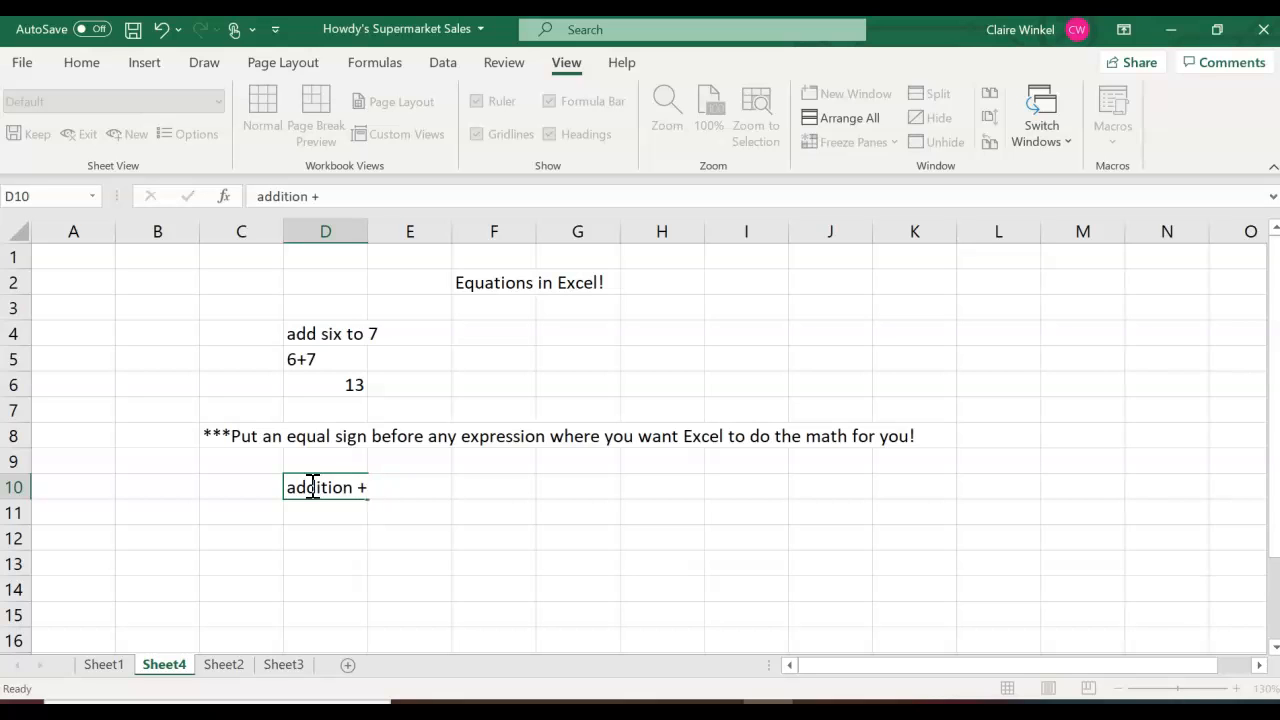
{"action": "key", "text": "Return"}
{"action": "type", "text": "subtraction"}
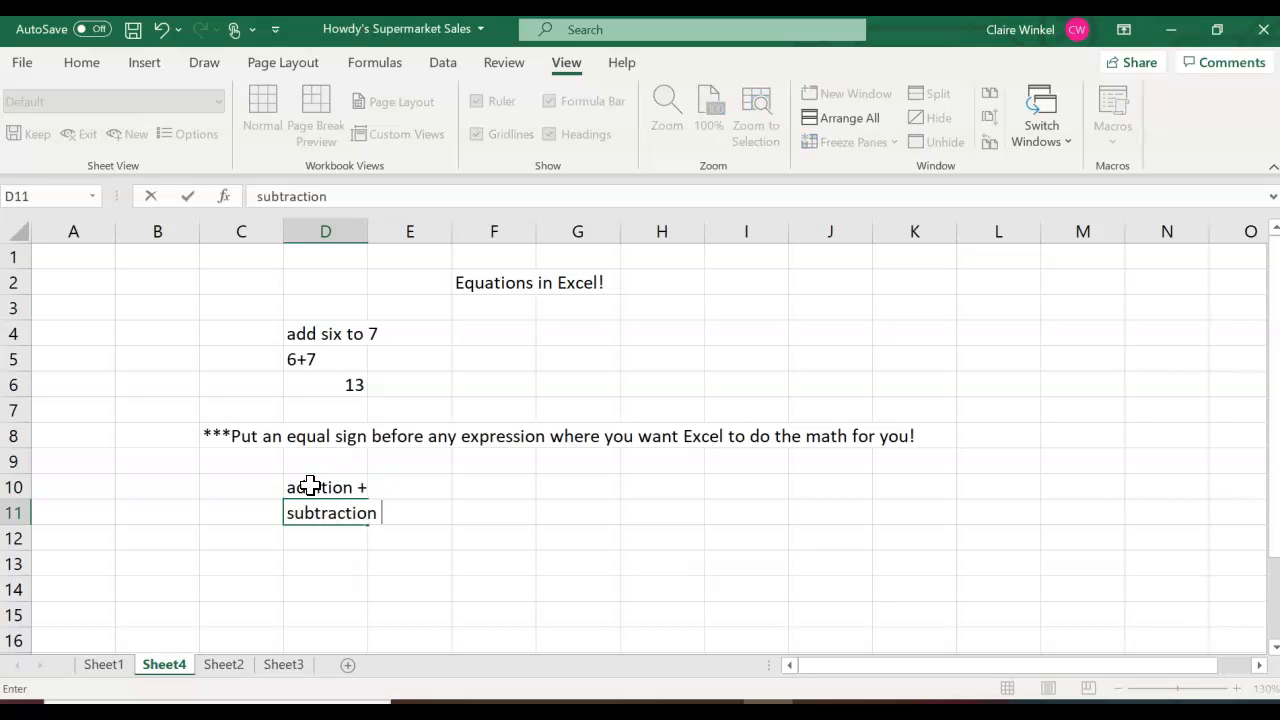
{"action": "type", "text": " -"}
{"action": "key", "text": "Return"}
Step: Add "multiplication *" in cell D12 and "division /" in D13 to the operator list
{"action": "type", "text": "multipli"}
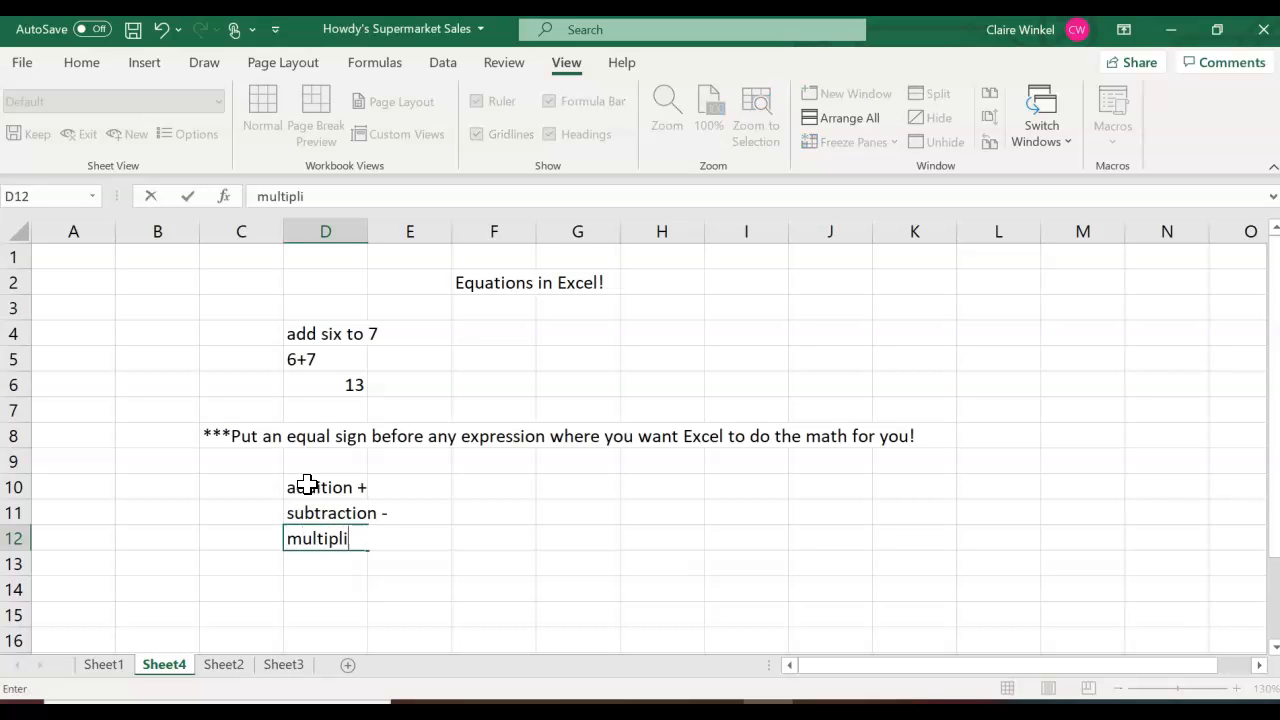
{"action": "type", "text": "cation *"}
{"action": "key", "text": "Return"}
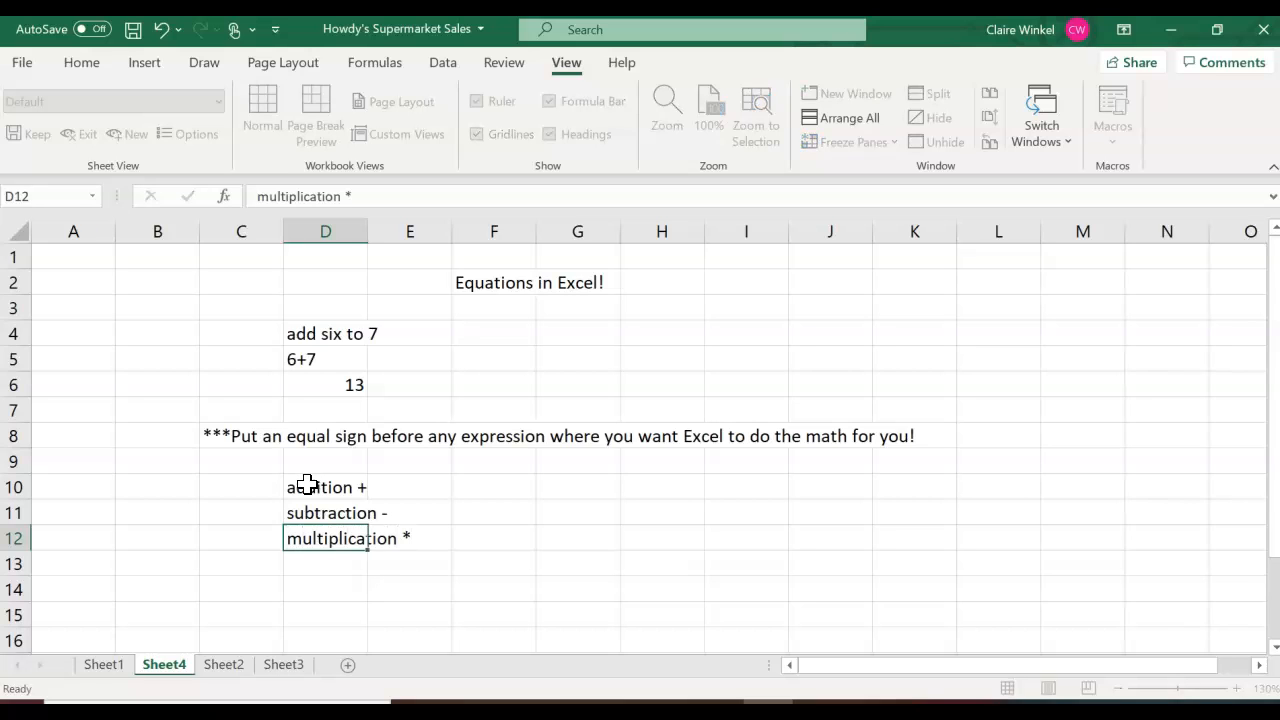
{"action": "type", "text": "division /"}
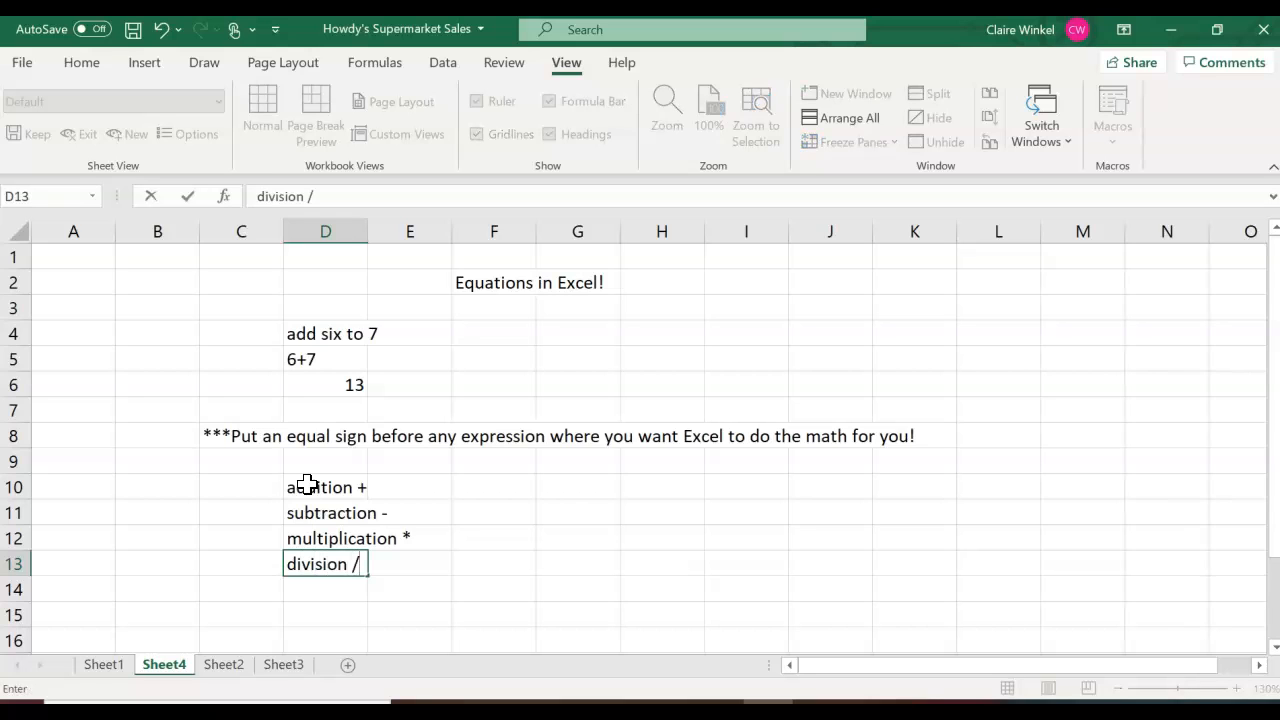
{"action": "key", "text": "Return"}
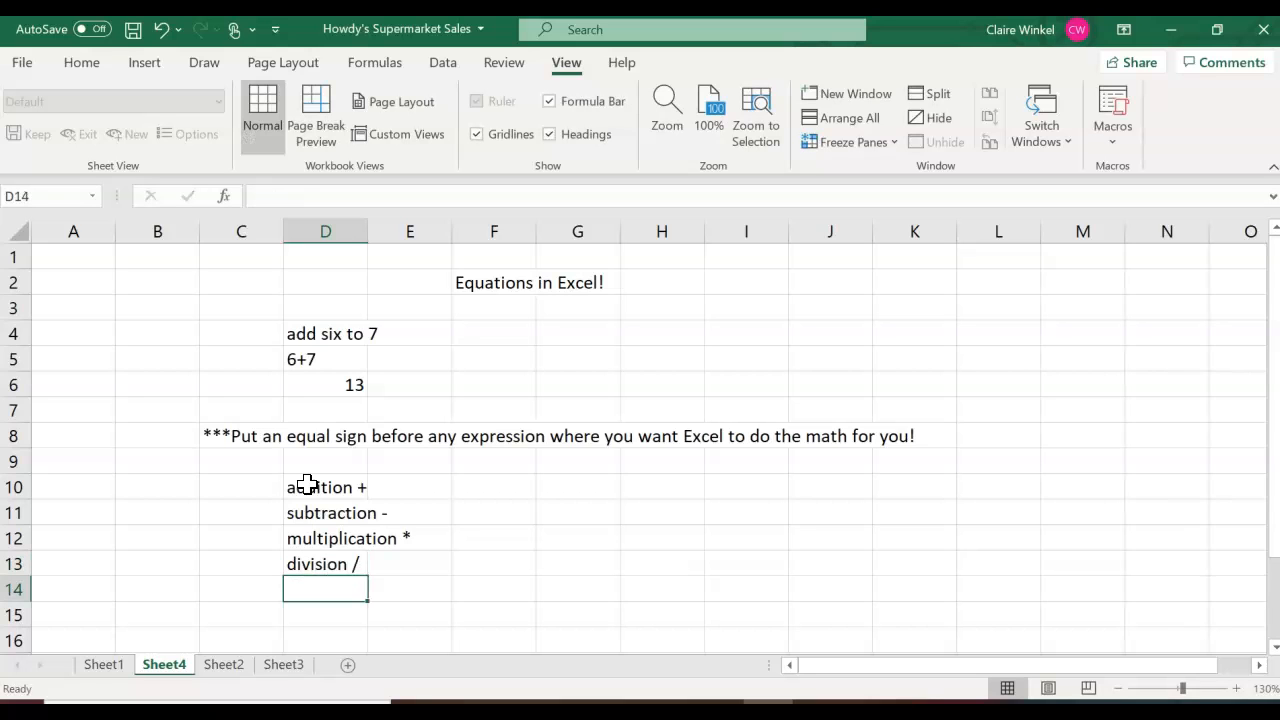
Step: Extend the operator list with "powers ^" in cell D14 and "square root =sqrt()" in D15
{"action": "type", "text": "powers "}
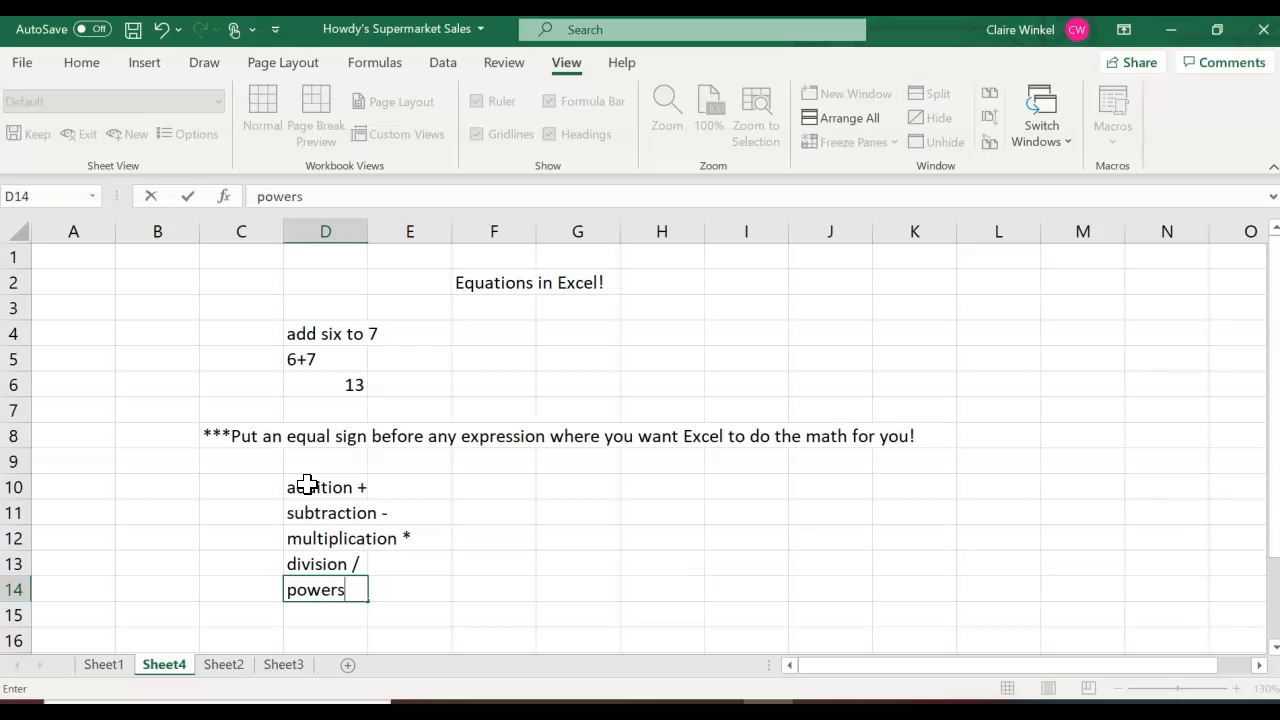
{"action": "type", "text": "^"}
{"action": "key", "text": "Return"}
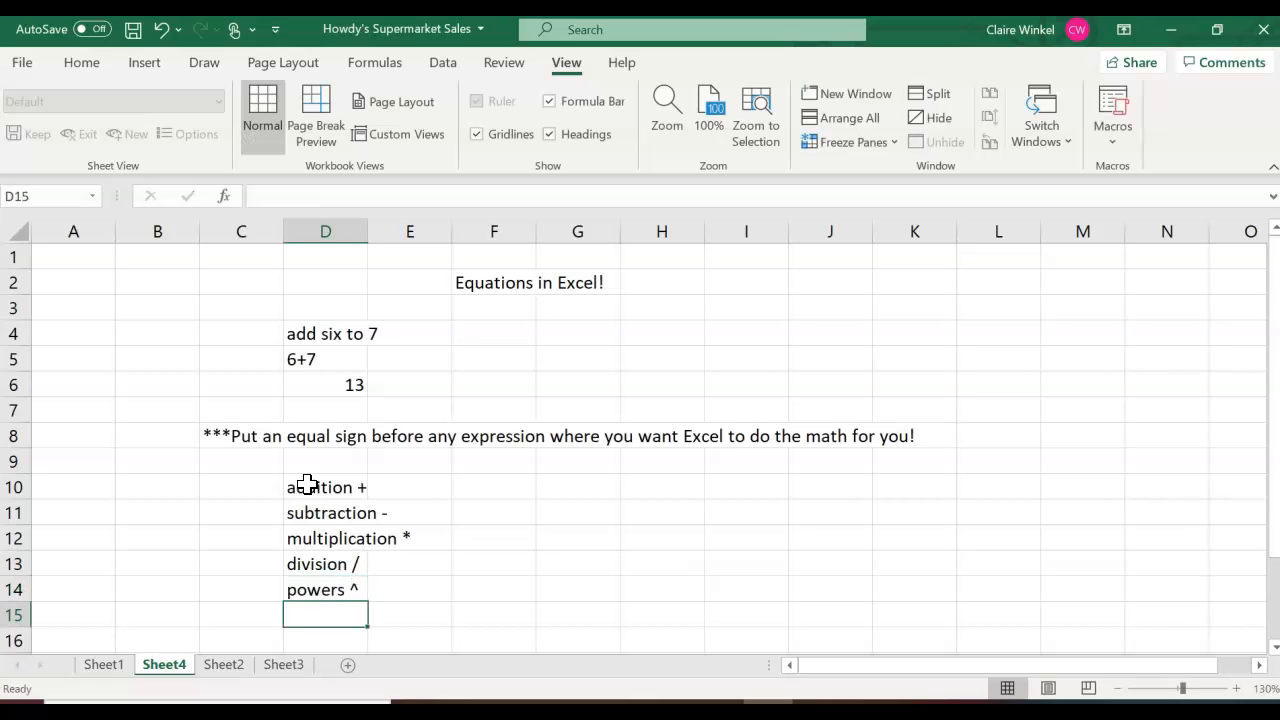
{"action": "type", "text": "square "}
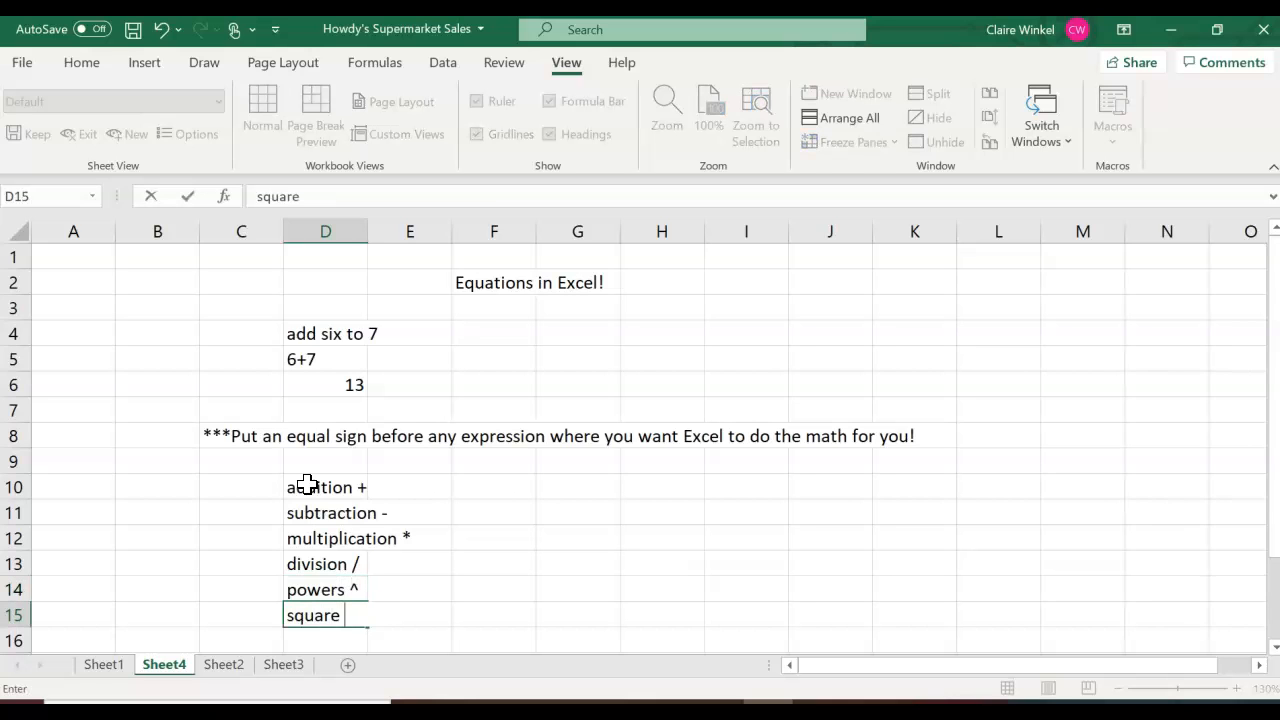
{"action": "type", "text": "root   =sqrt()"}
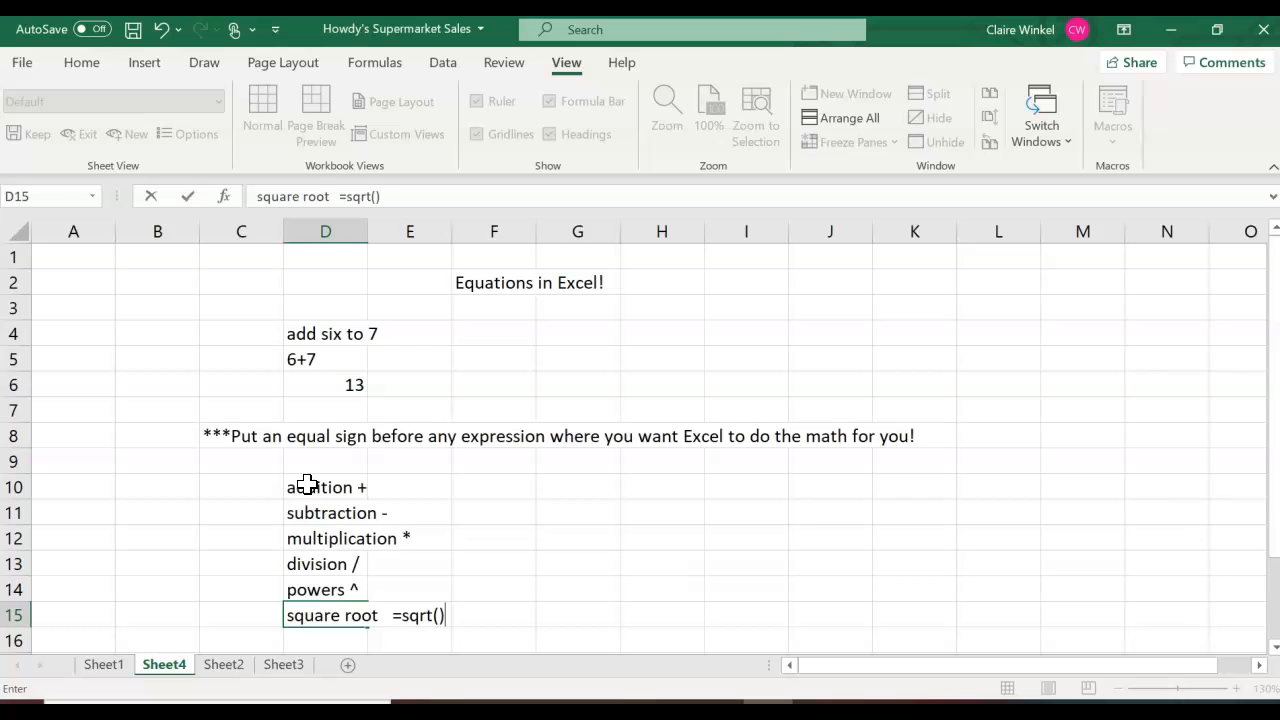
Step: Enter the example formula =8*2-4 in cell G12, beside the operator list
{"action": "left_click", "coordinate": [586, 534]}
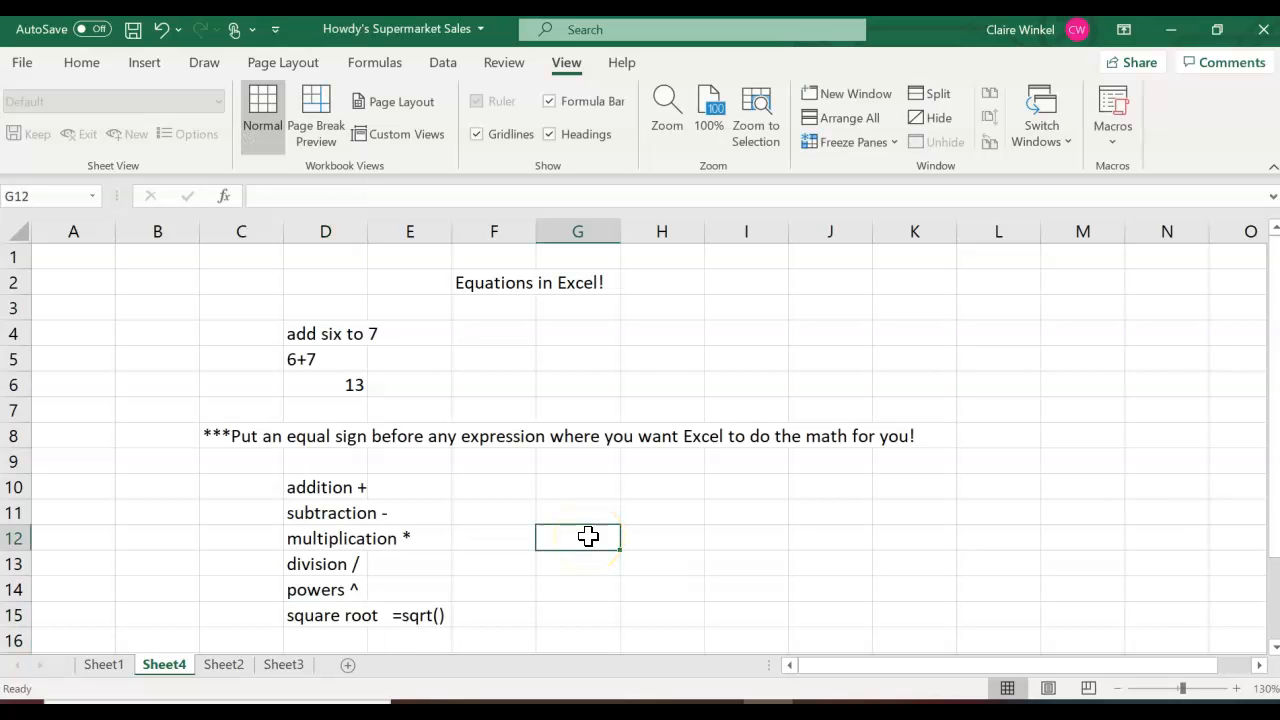
{"action": "type", "text": "=8"}
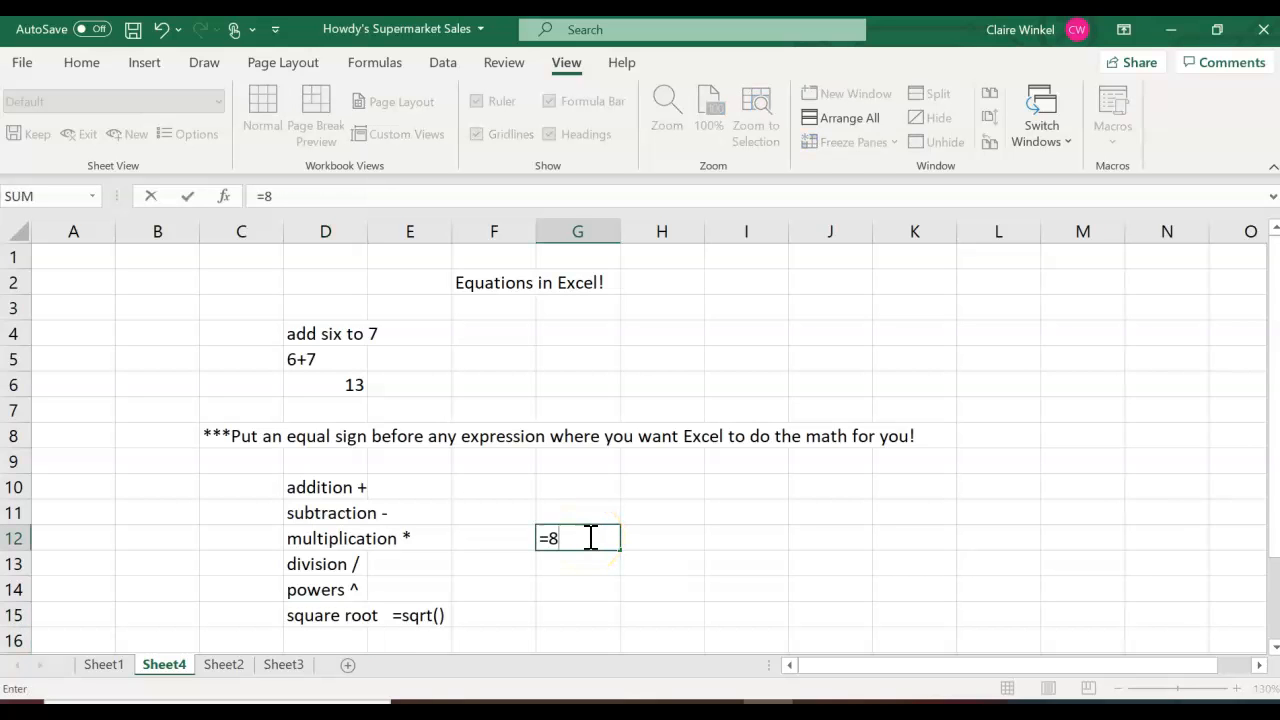
{"action": "type", "text": "*2-4"}
{"action": "key", "text": "Return"}
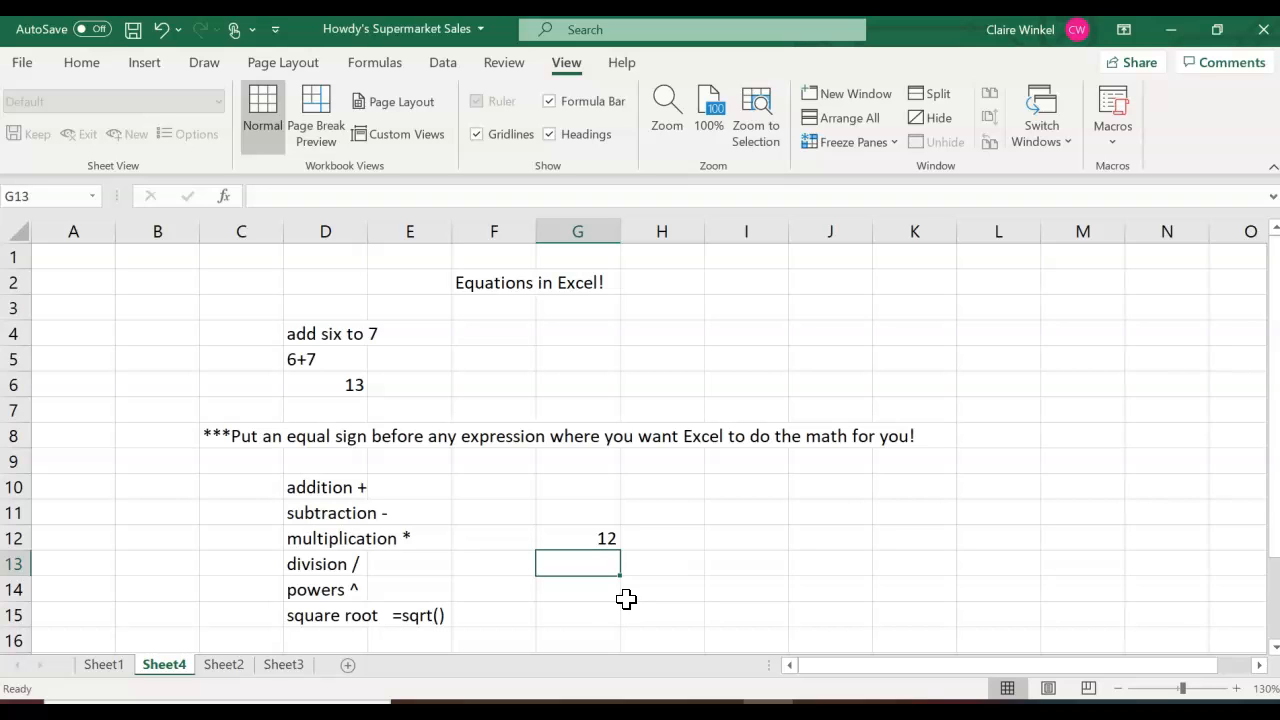
Step: Enter the power example =2^5 in cell G13
{"action": "type", "text": "2"}
{"action": "key", "text": "BackSpace"}
{"action": "type", "text": "="}
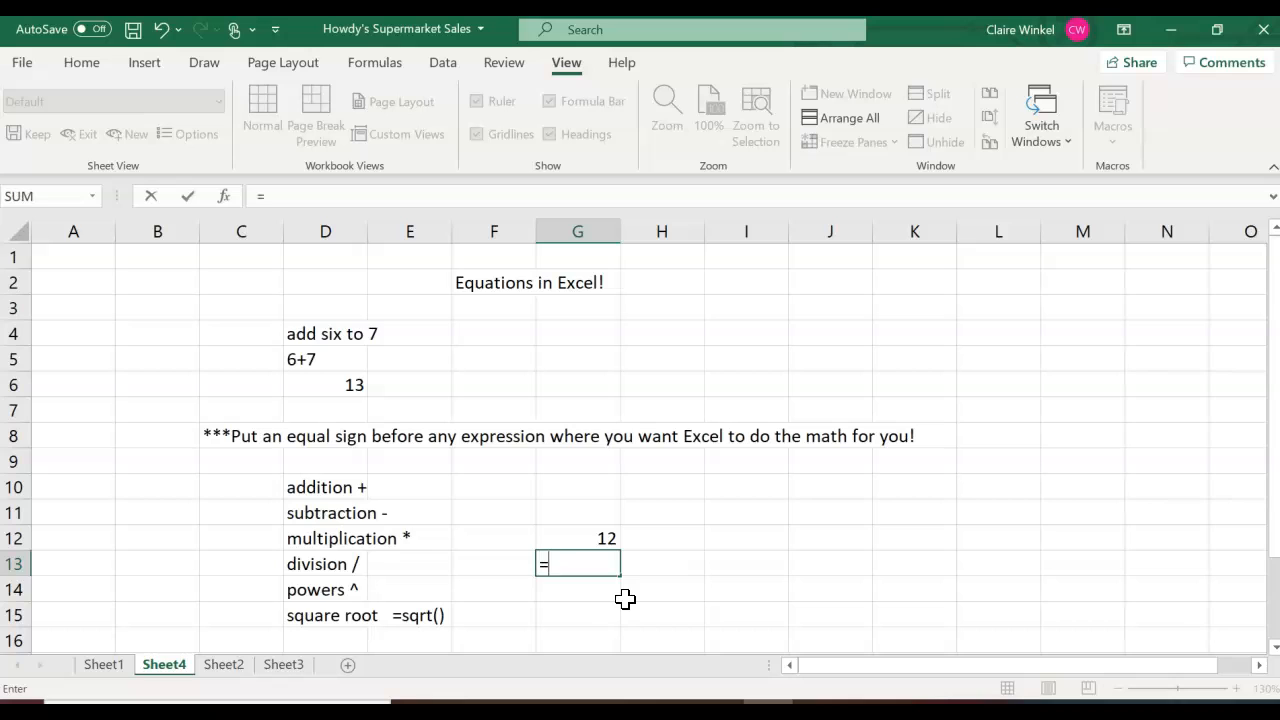
{"action": "type", "text": "2^5"}
{"action": "key", "text": "Return"}
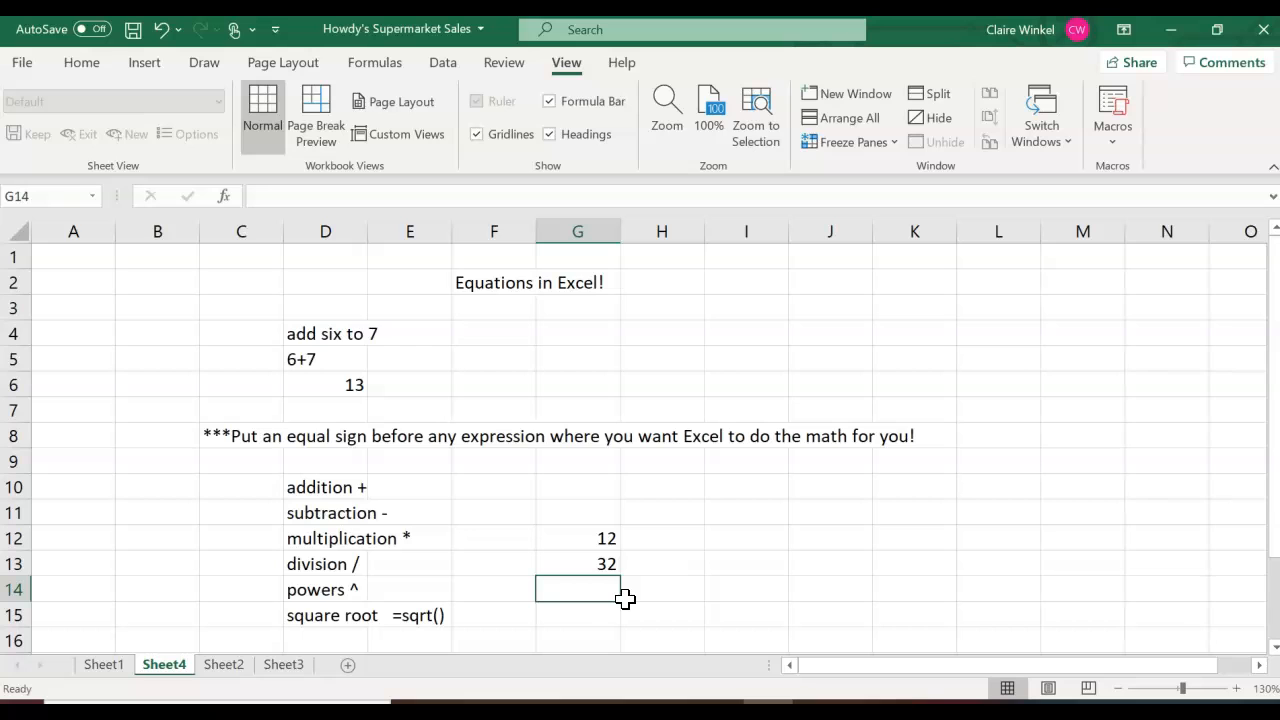
Step: Calculate a square root in cell G15 with the formula =sqrt(25)
{"action": "left_click", "coordinate": [600, 620]}
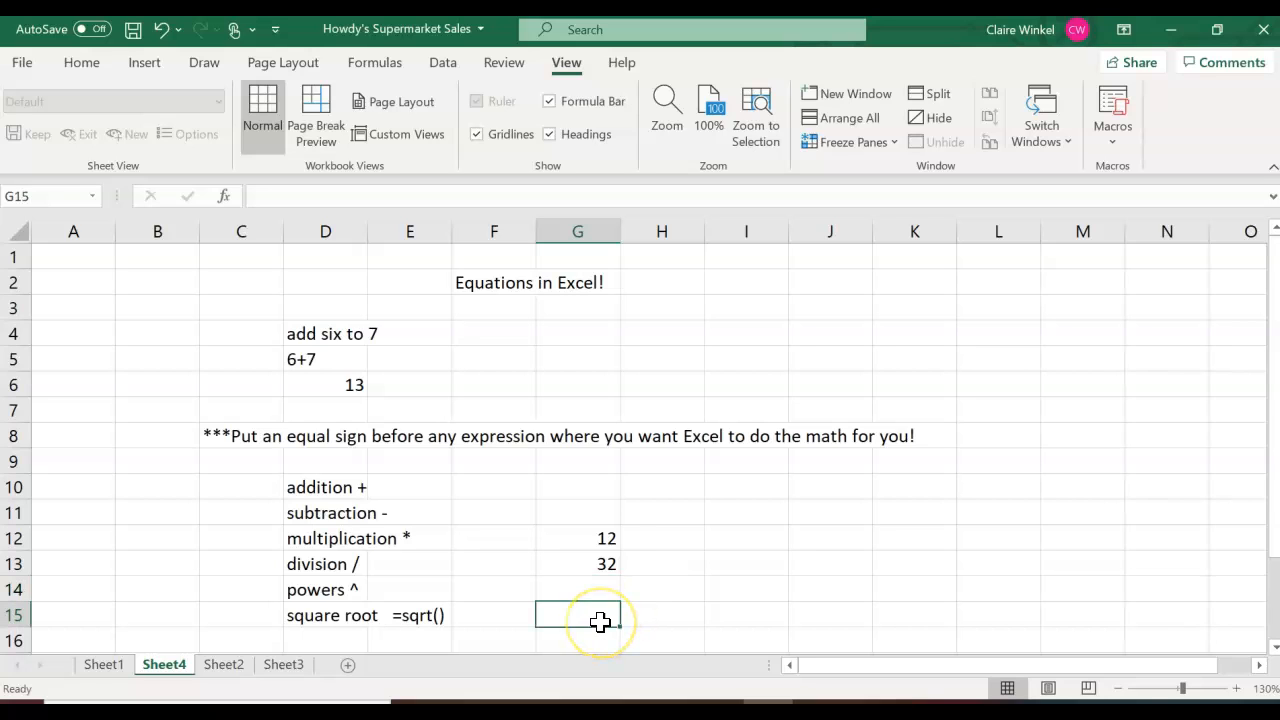
{"action": "type", "text": "=sq"}
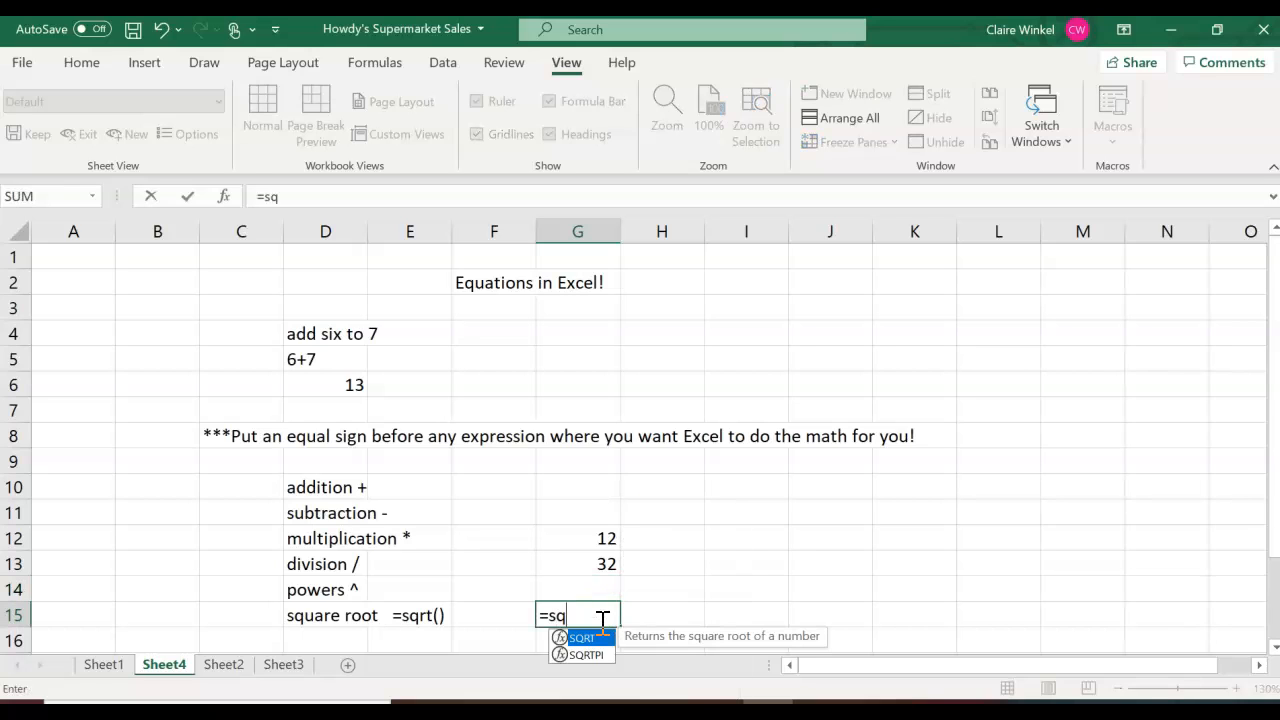
{"action": "type", "text": "rt("}
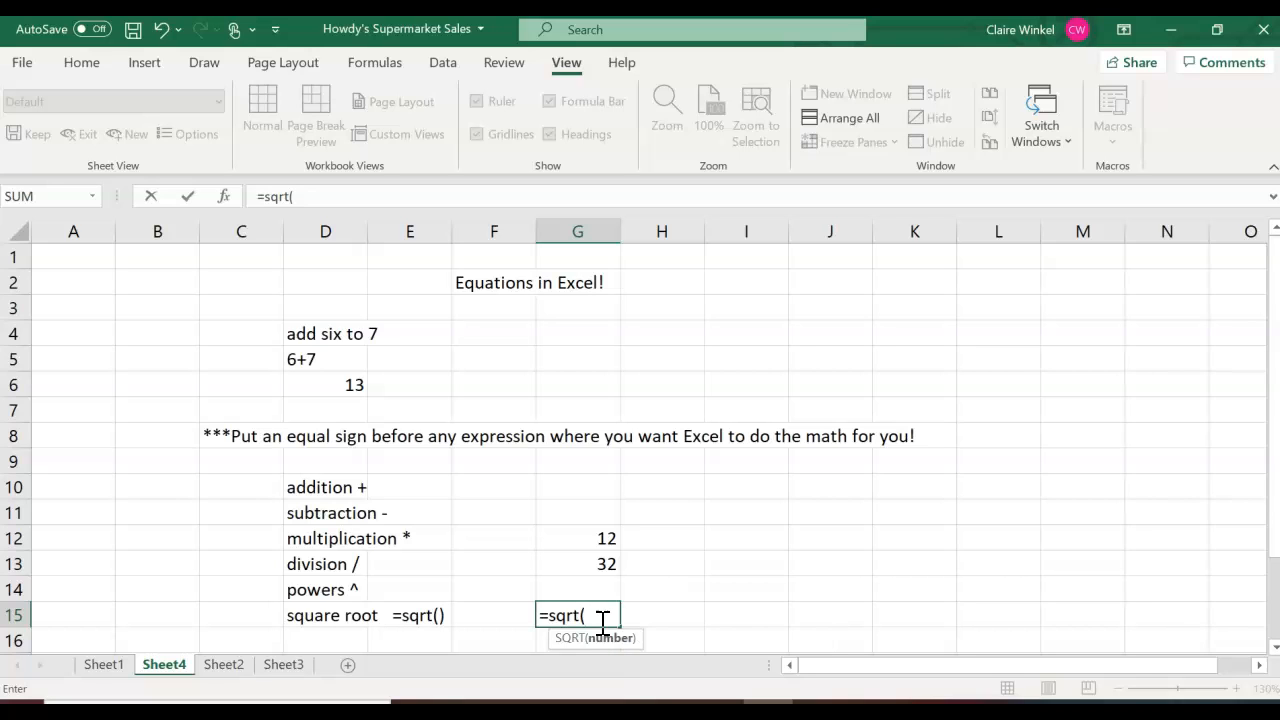
{"action": "type", "text": "25)"}
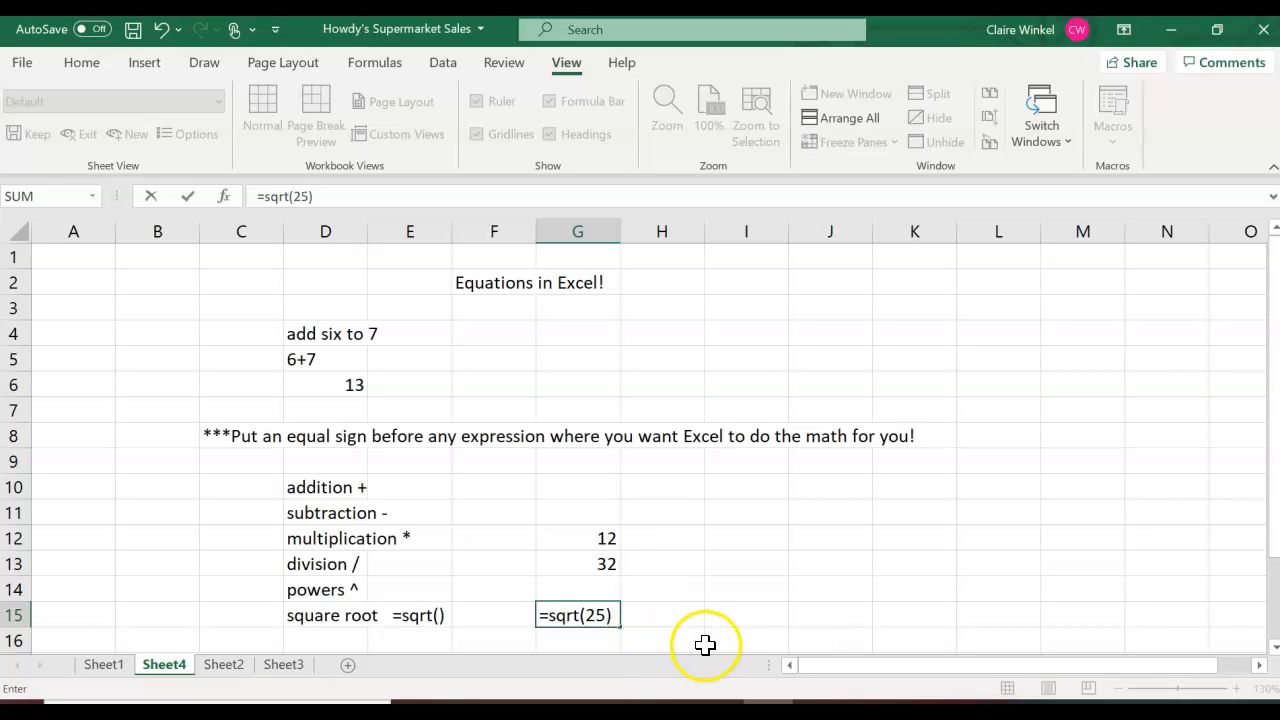
{"action": "key", "text": "Return"}
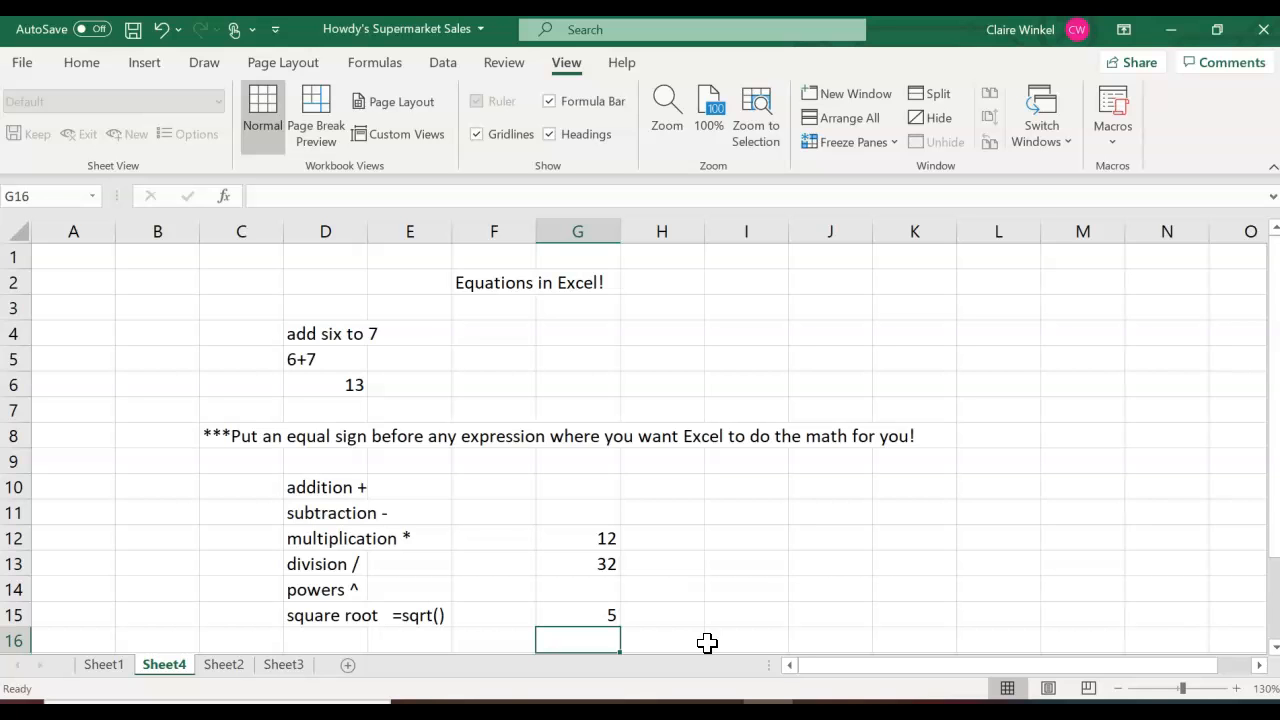
Step: On Sheet1, enter "Total" in G2 and "number sold" in G3 as a column heading, and fit column G's width to the text
{"action": "left_click", "coordinate": [106, 666]}
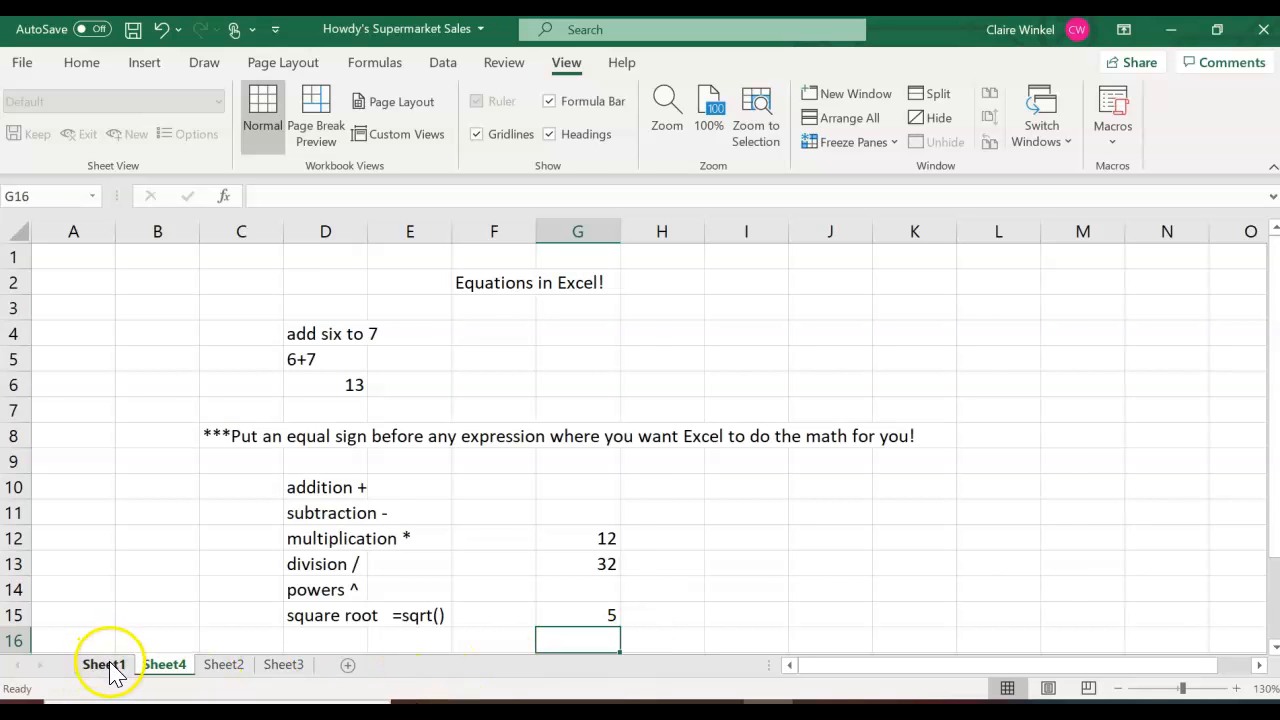
{"action": "left_click", "coordinate": [776, 445]}
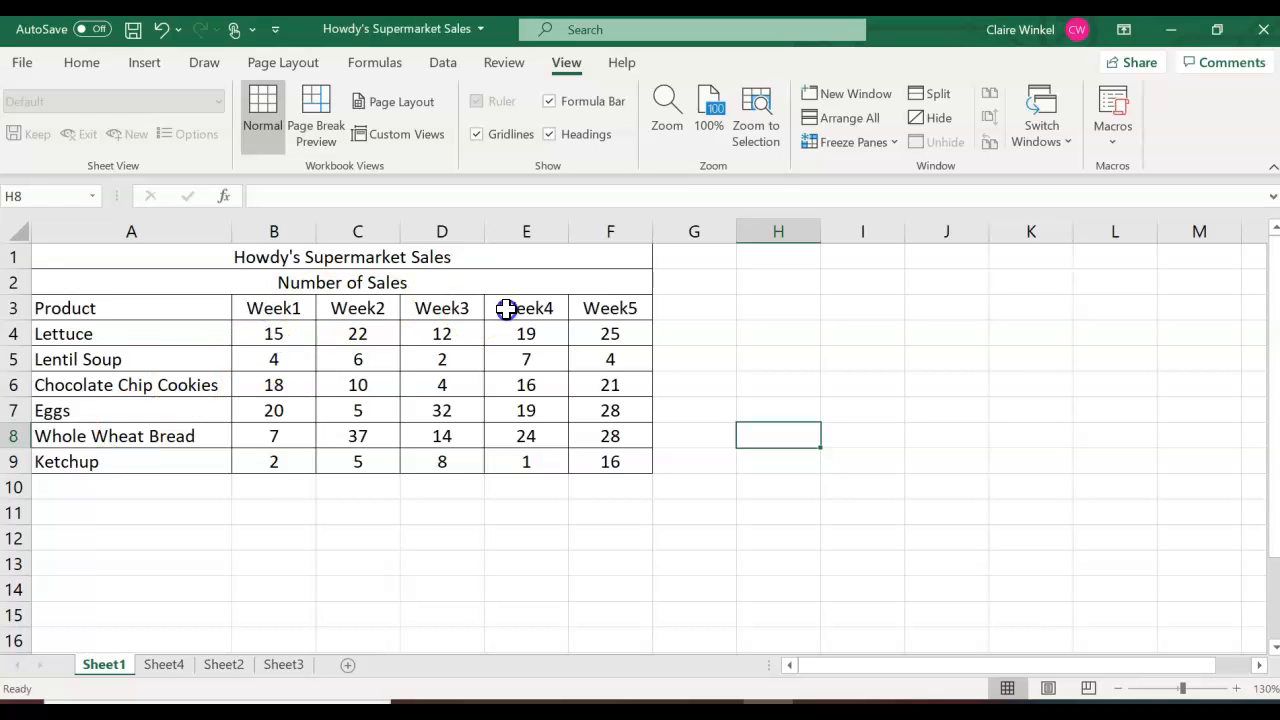
{"action": "left_click", "coordinate": [674, 279]}
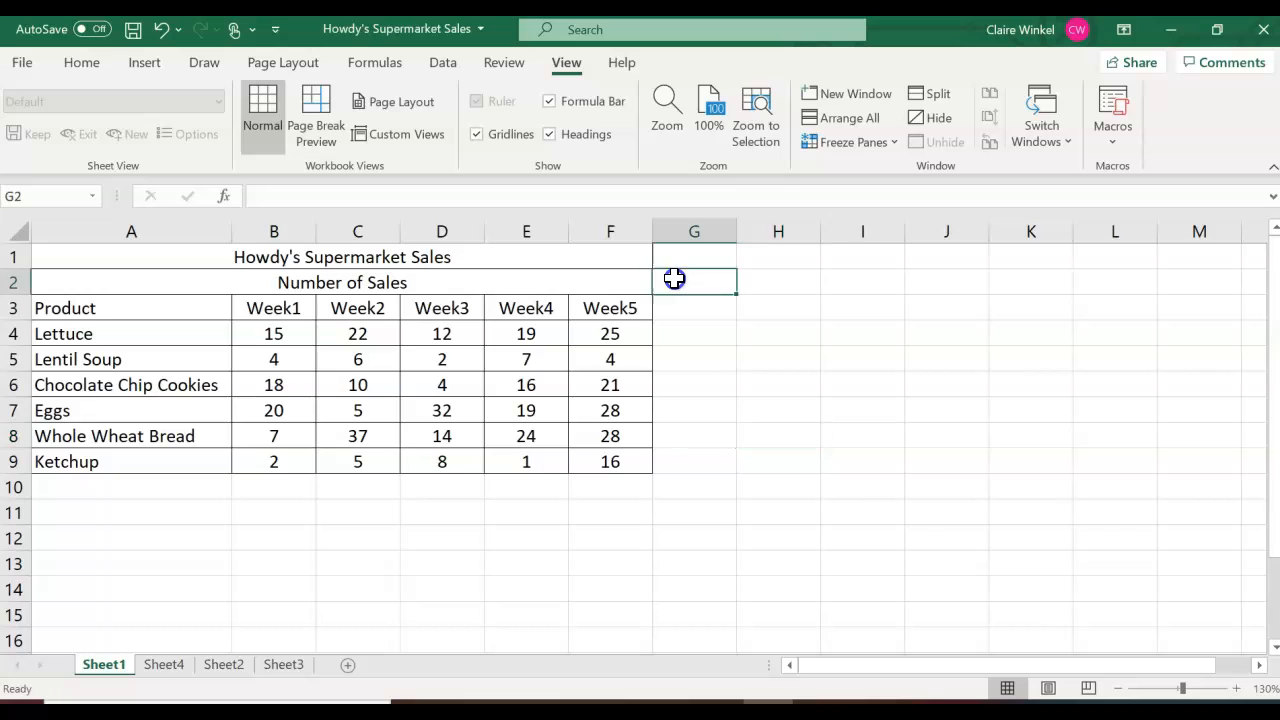
{"action": "type", "text": "Total"}
{"action": "key", "text": "Return"}
{"action": "type", "text": "number sold"}
{"action": "key", "text": "Return"}
{"action": "double_click", "coordinate": [737, 231]}
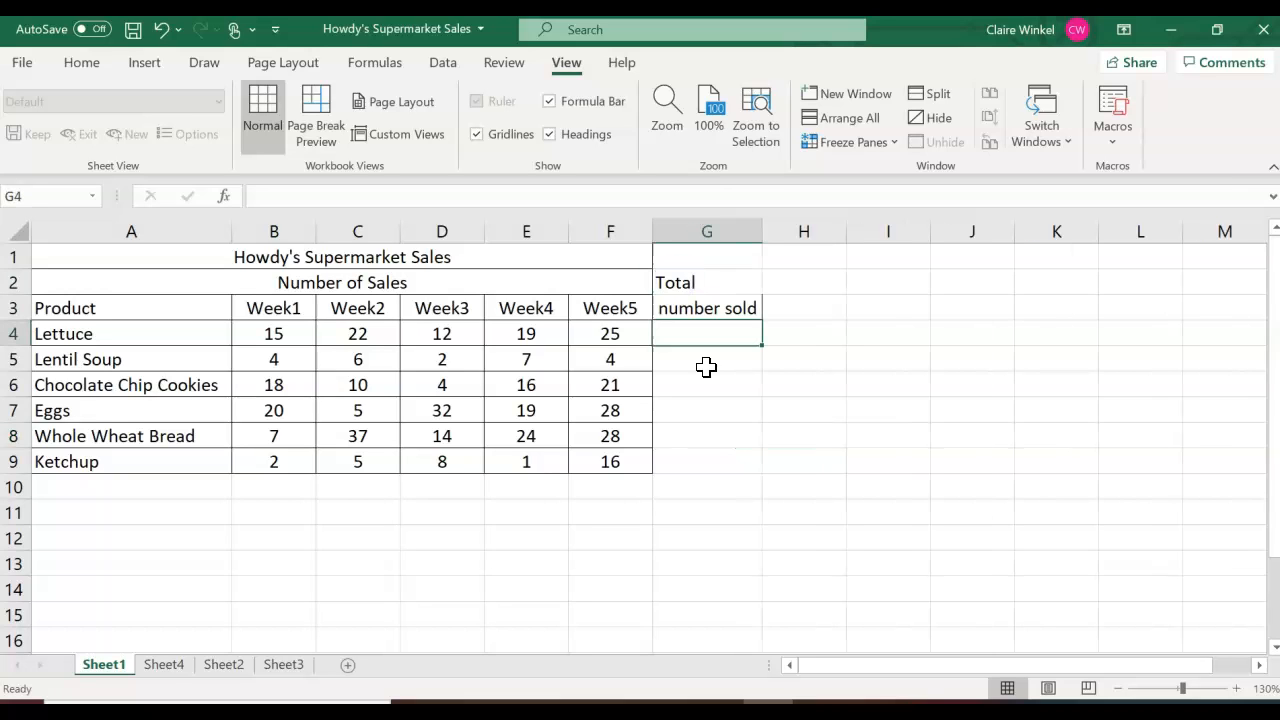
Step: Total the Lettuce sales in cell G4 using typed numbers, with the formula =15+22+12+19+25
{"action": "type", "text": "="}
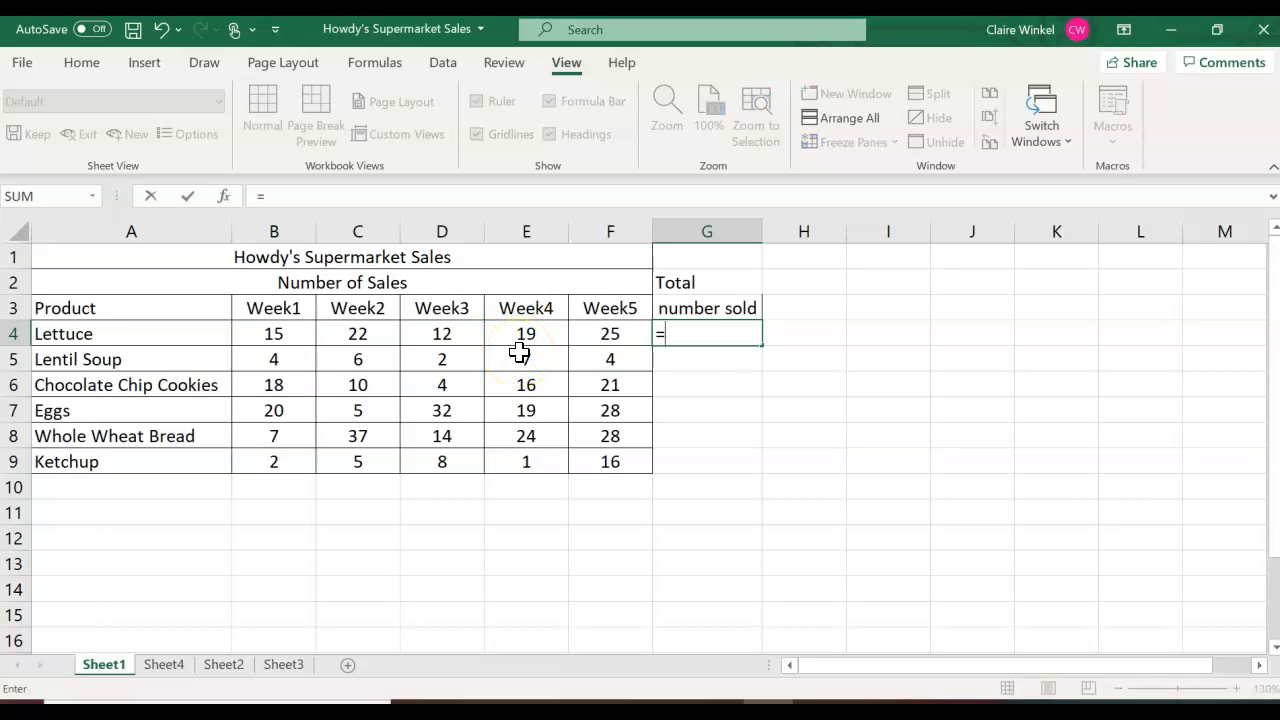
{"action": "type", "text": "15+22+12+"}
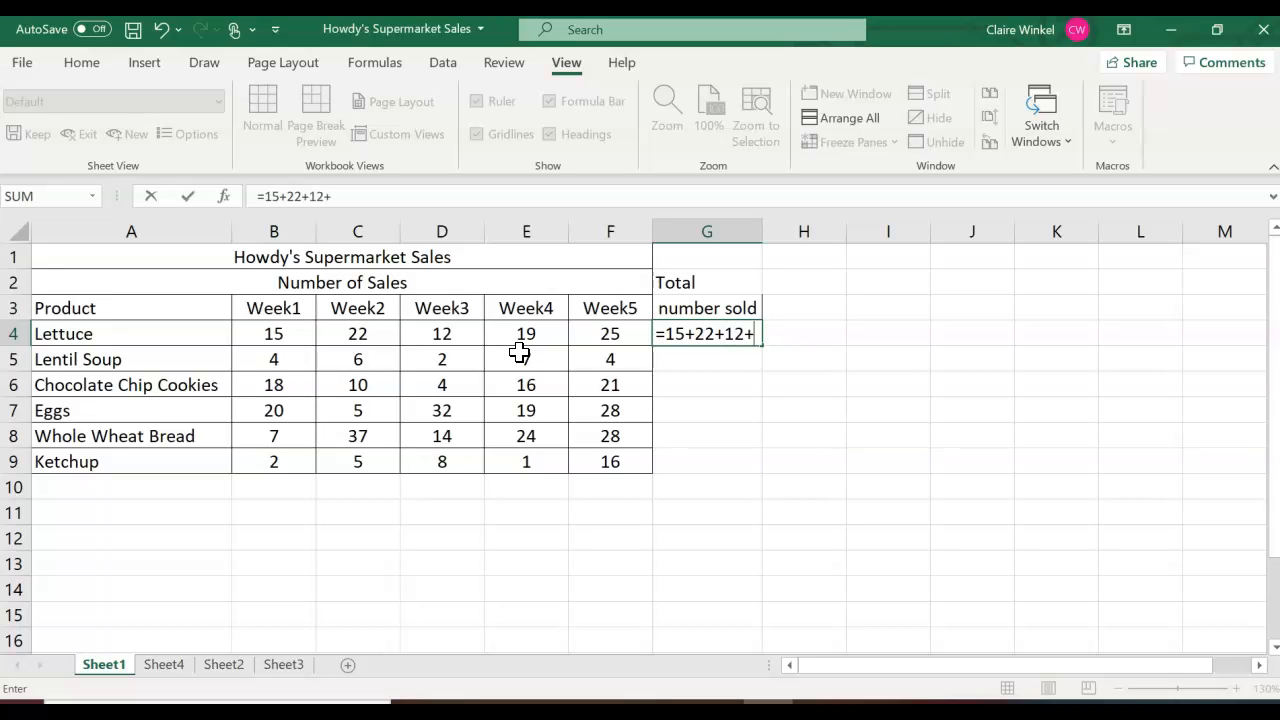
{"action": "type", "text": "19+25"}
{"action": "key", "text": "Return"}
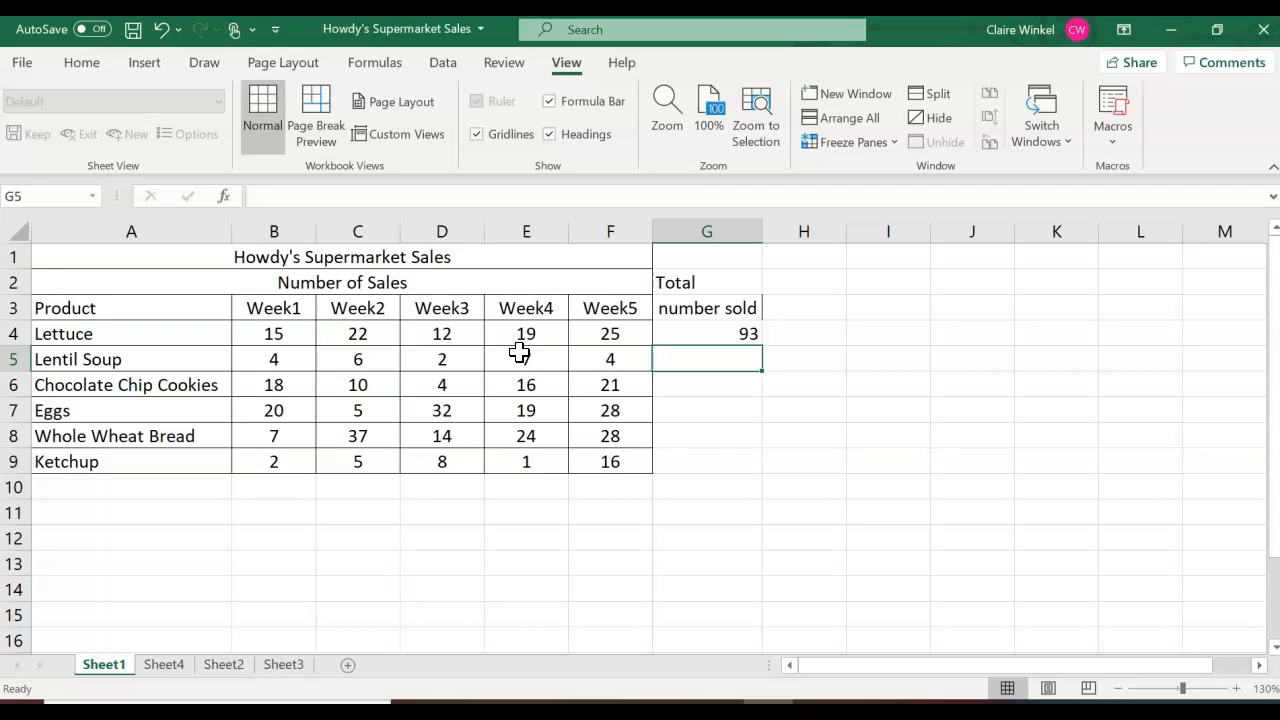
Step: Total the Lentil Soup sales in cell G5 using cell references, with the formula =B5+C5+D5+E5+F5
{"action": "type", "text": "="}
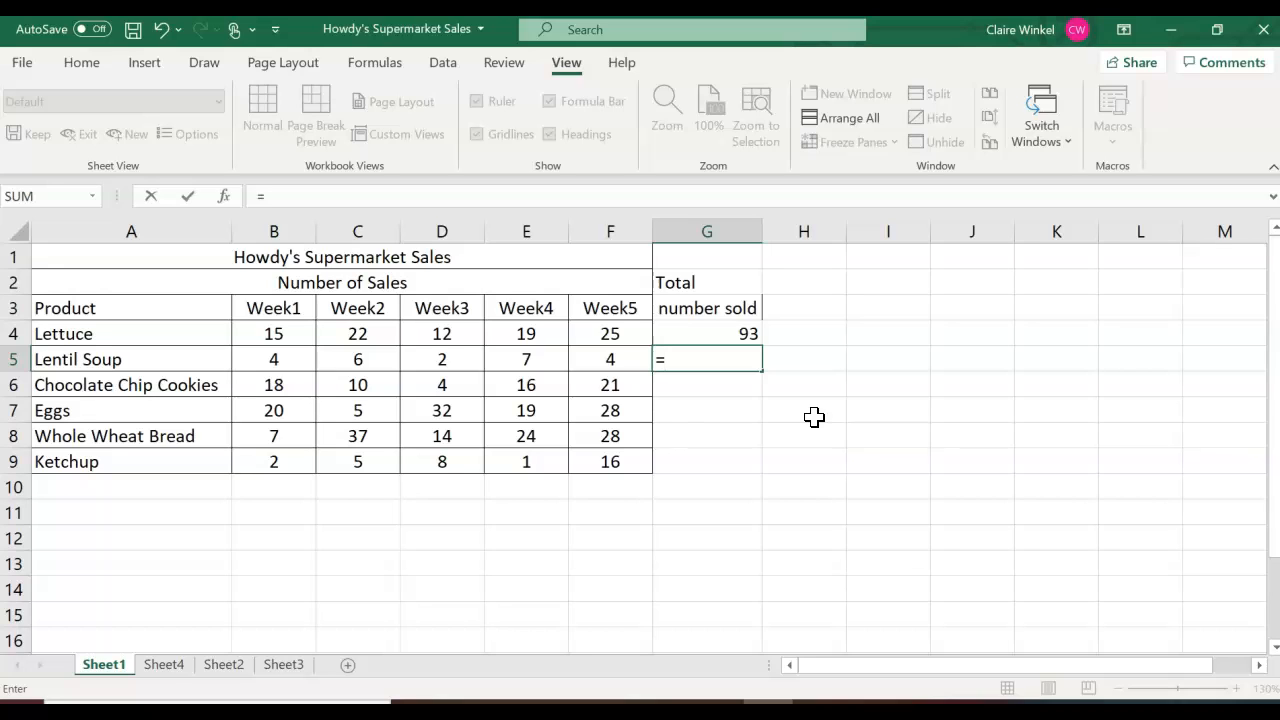
{"action": "left_click", "coordinate": [141, 673]}
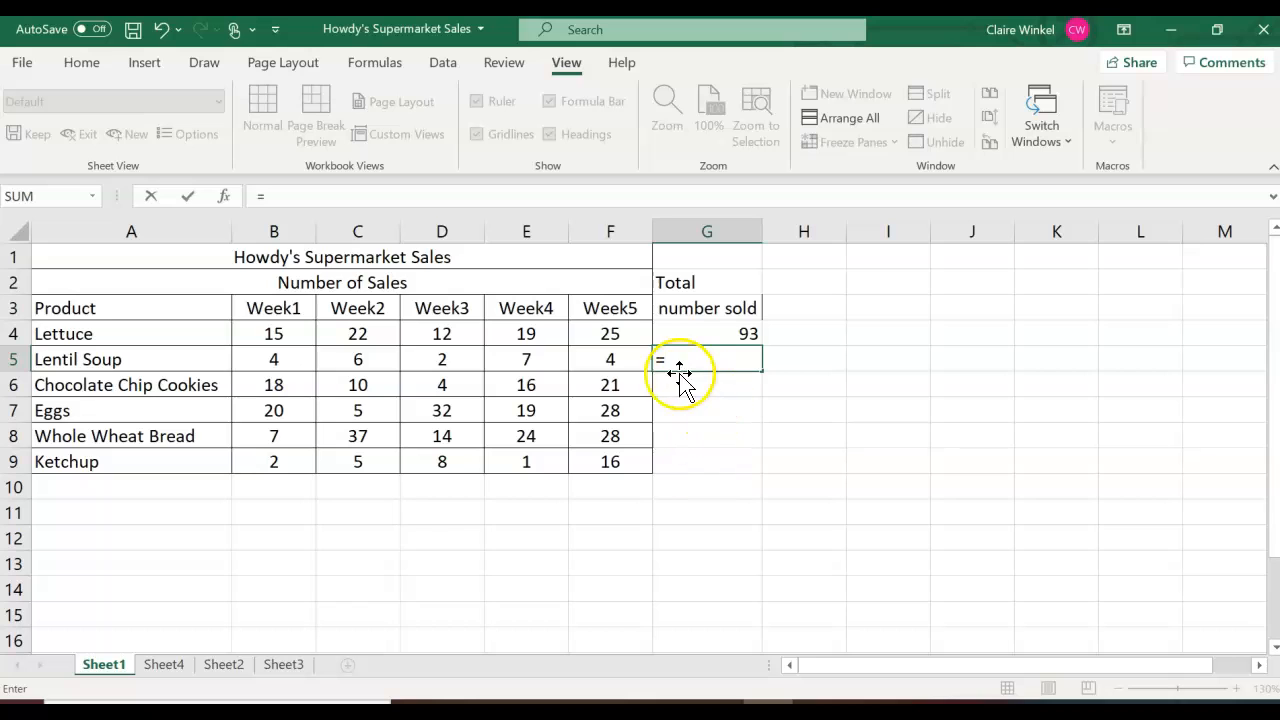
{"action": "left_click", "coordinate": [267, 362]}
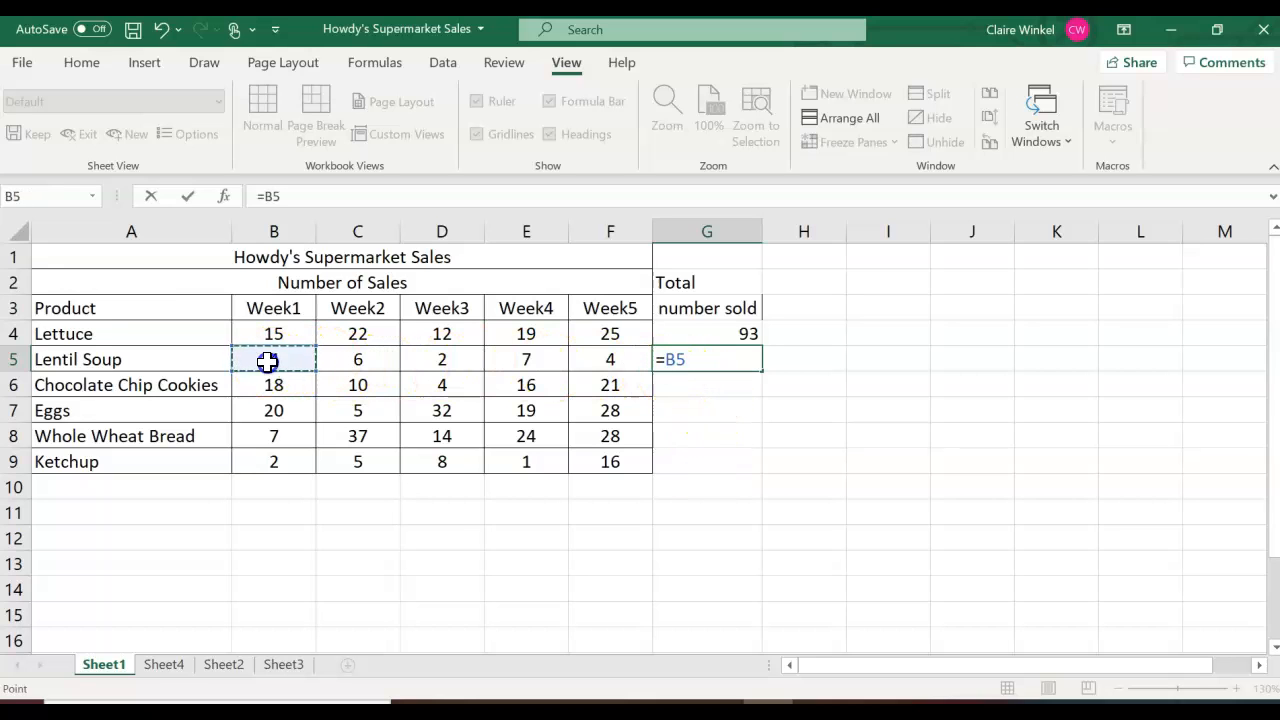
{"action": "type", "text": "+"}
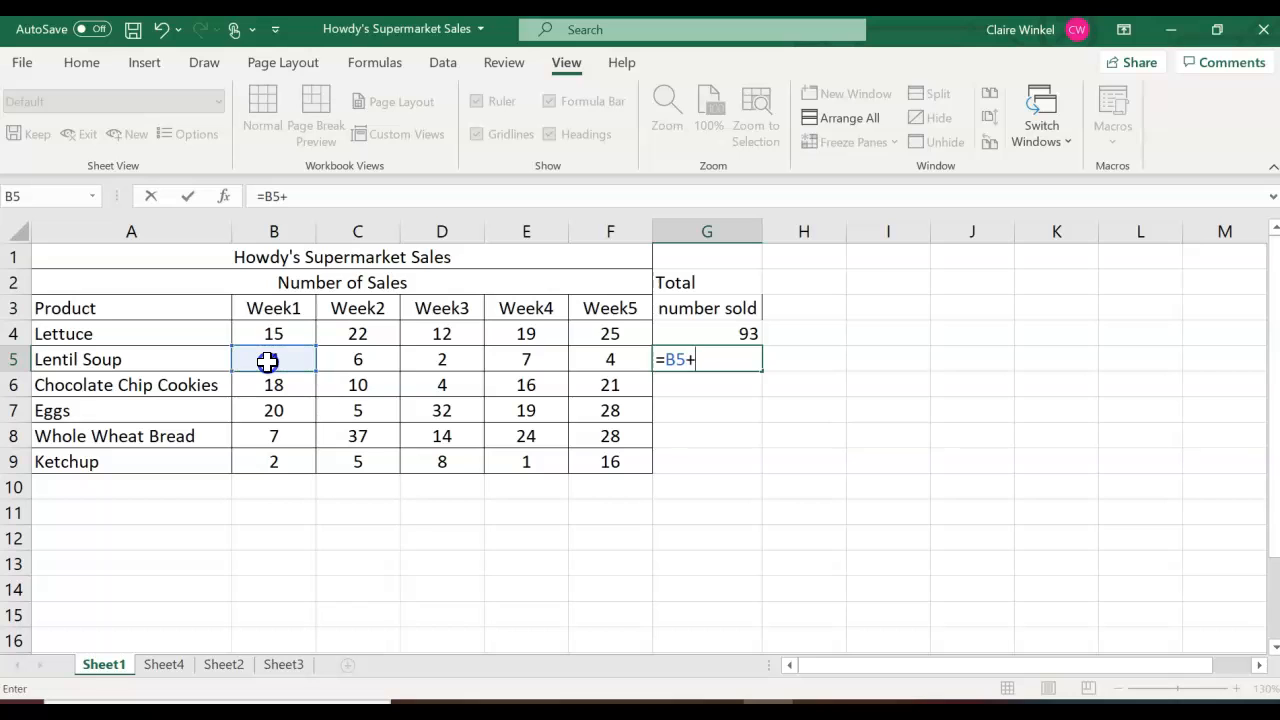
{"action": "left_click", "coordinate": [365, 362]}
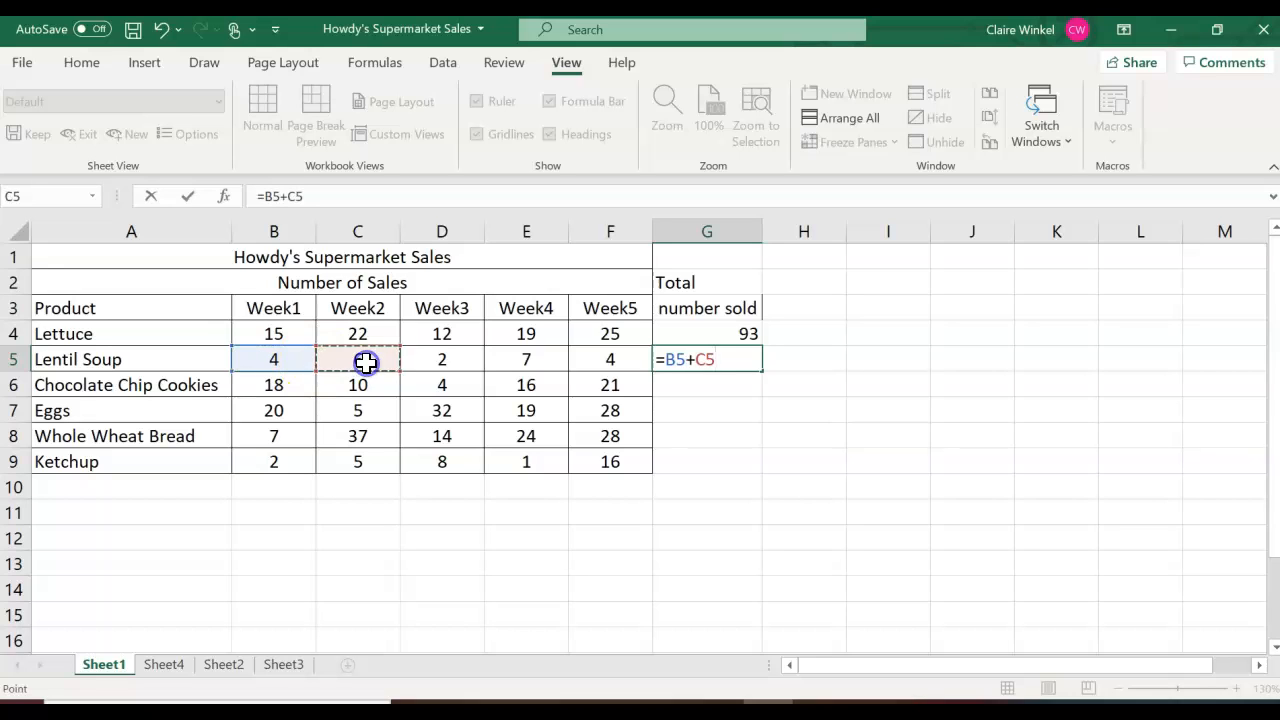
{"action": "type", "text": "+"}
{"action": "left_click", "coordinate": [477, 359]}
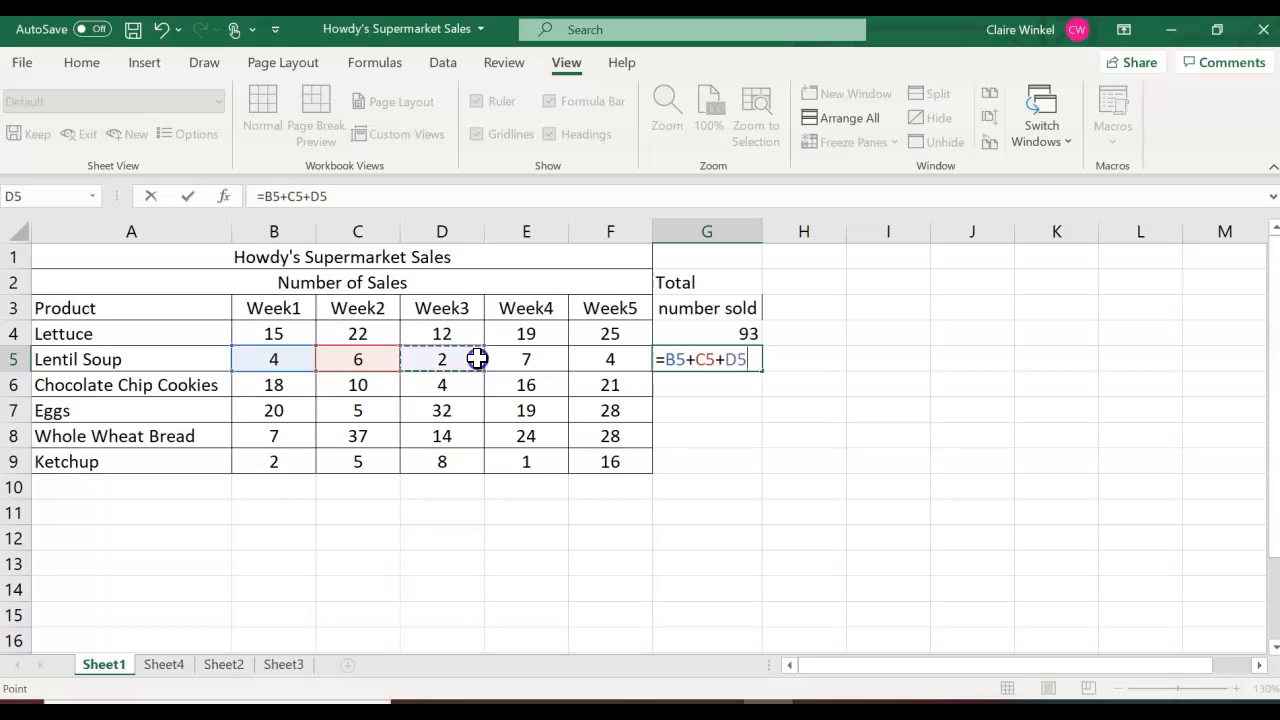
{"action": "type", "text": "_"}
{"action": "key", "text": "BackSpace"}
{"action": "type", "text": "+"}
{"action": "left_click", "coordinate": [513, 359]}
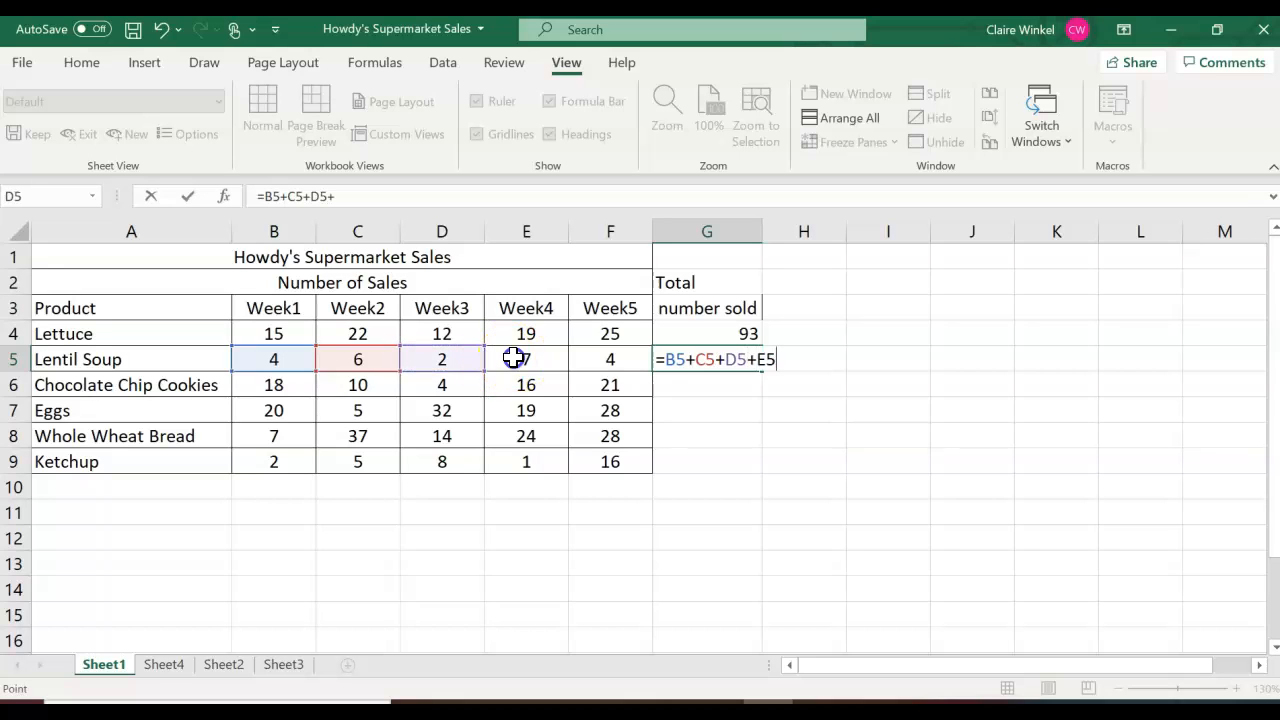
{"action": "type", "text": "+"}
{"action": "left_click", "coordinate": [608, 362]}
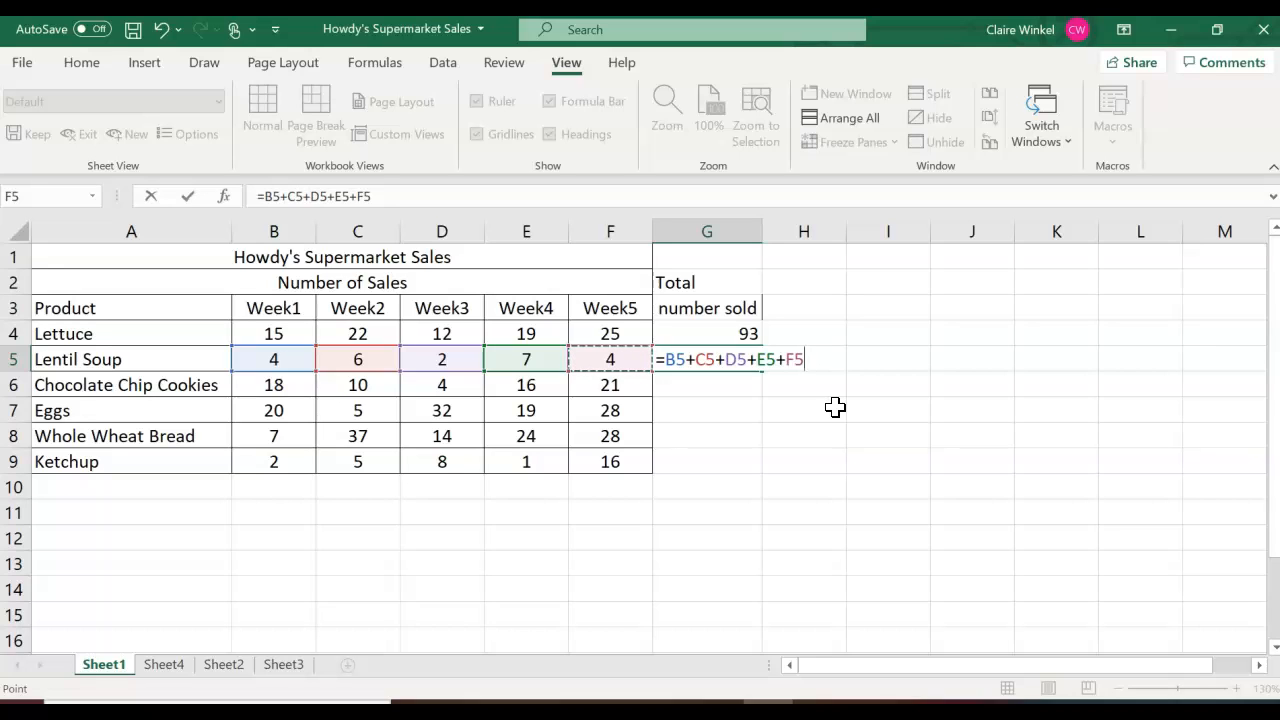
{"action": "key", "text": "Return"}
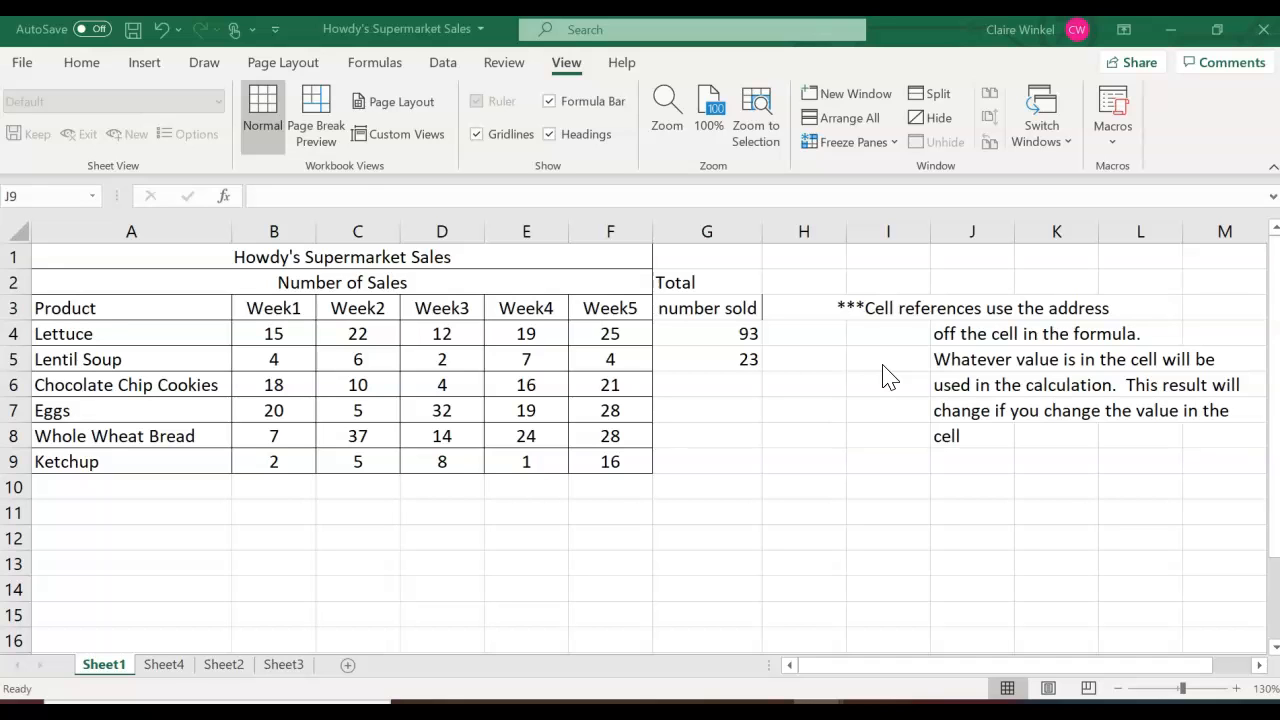
Step: Review the cell references in the Lentil Soup total, and change that product's Week5 sales in F5 to 40
{"action": "double_click", "coordinate": [714, 361]}
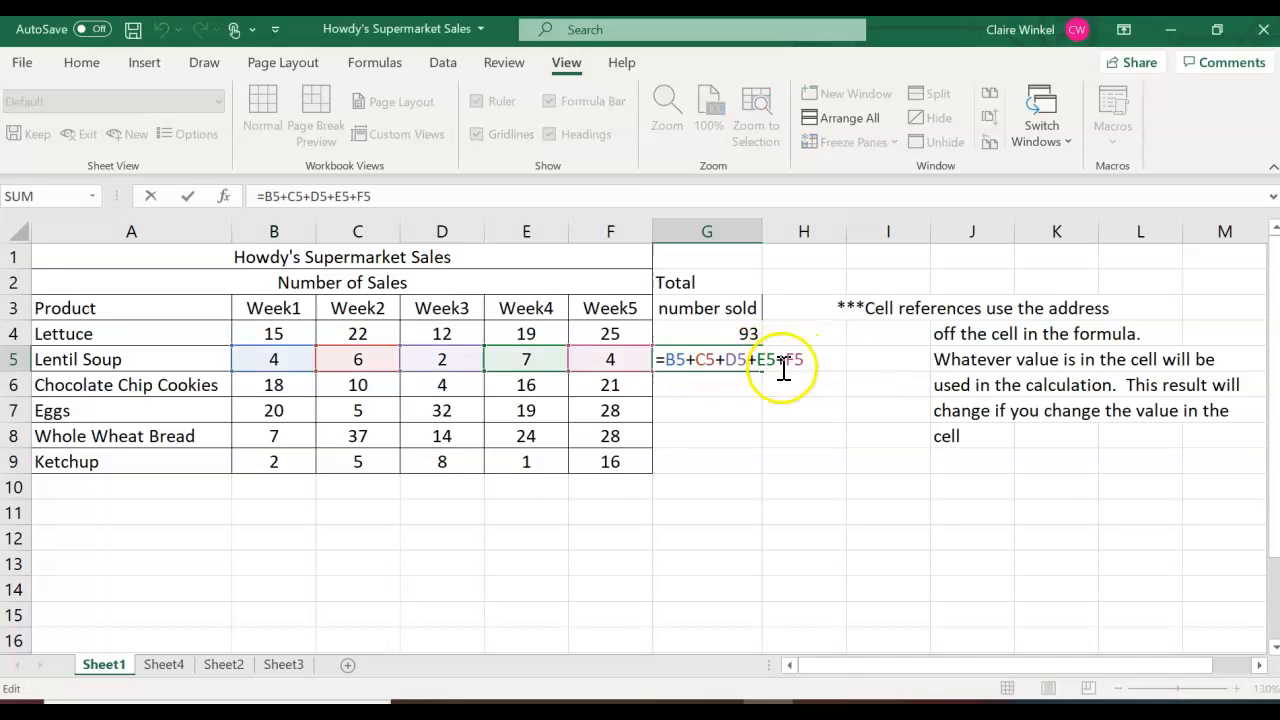
{"action": "key", "text": "Return"}
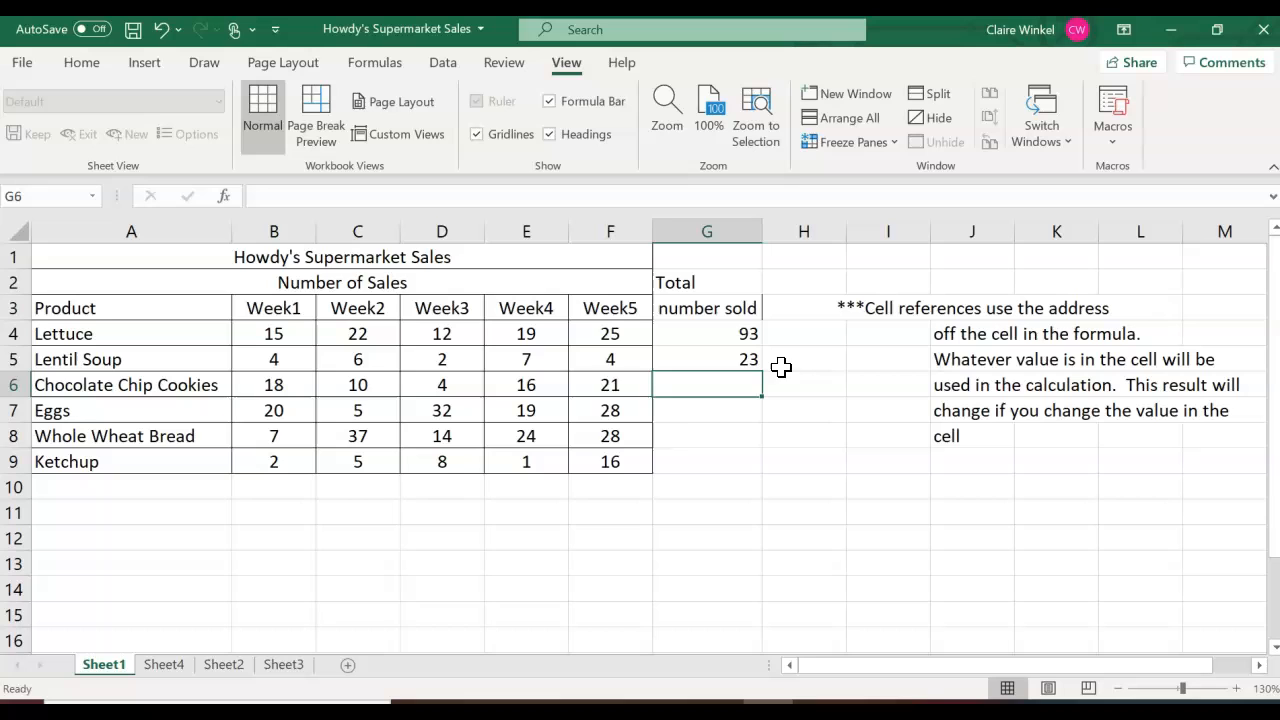
{"action": "left_click", "coordinate": [622, 362]}
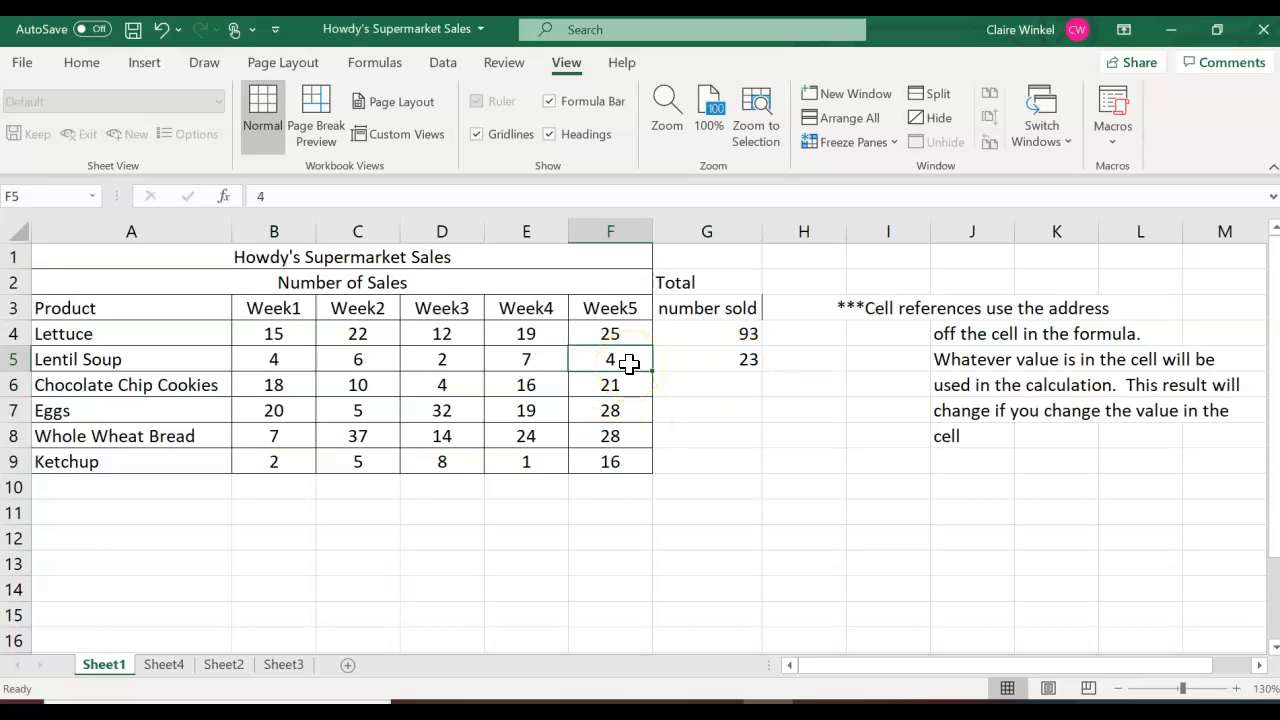
{"action": "type", "text": "40"}
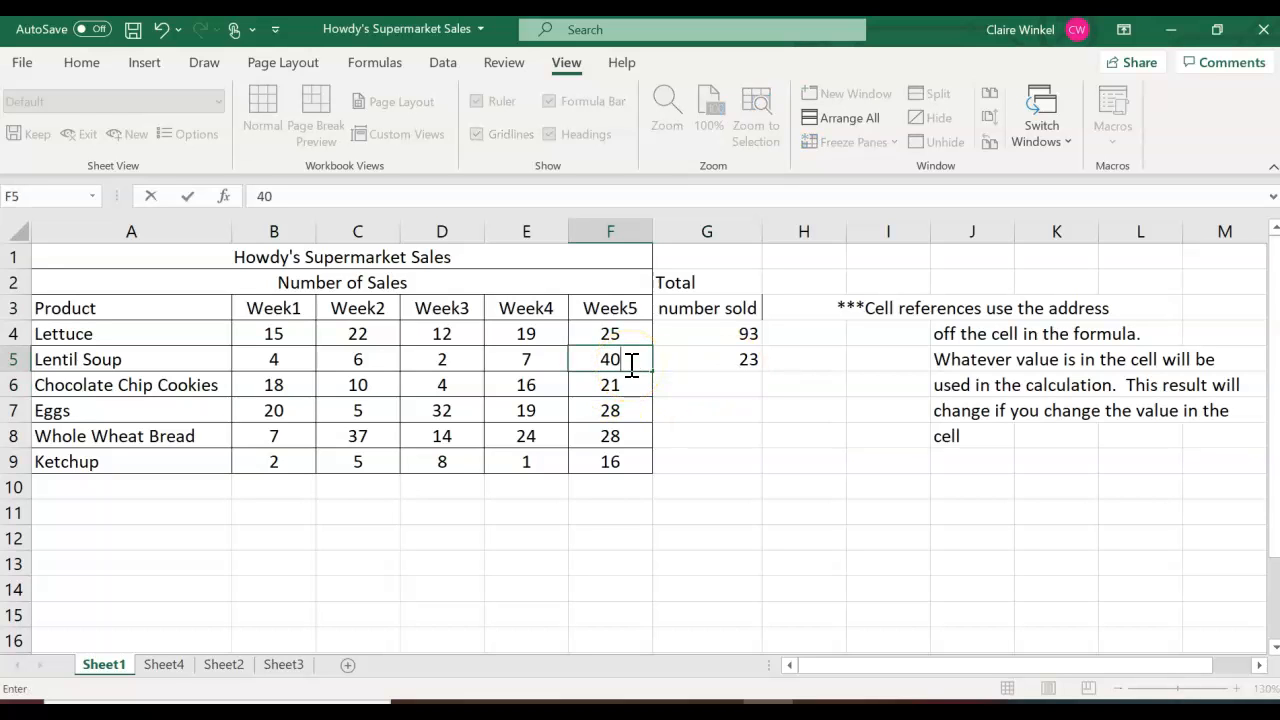
{"action": "key", "text": "Return"}
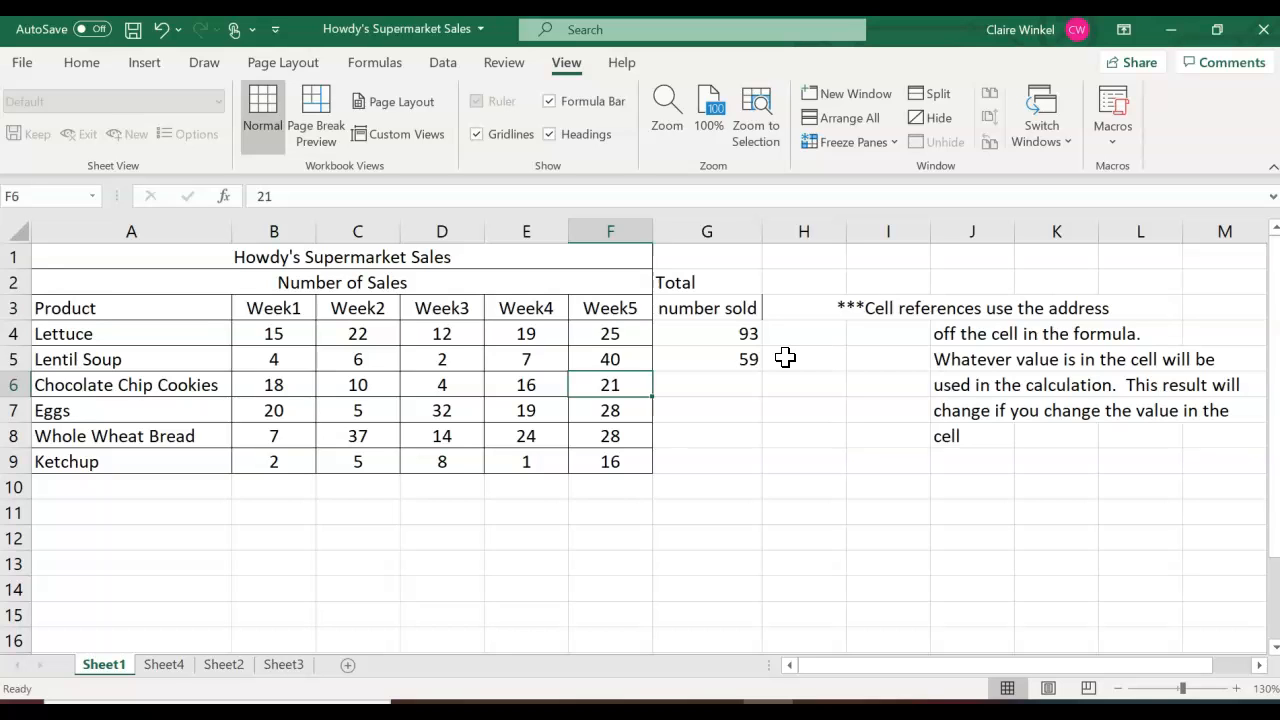
Step: Total the Chocolate Chip Cookies sales in cell G6 with the formula =sum(B6:F6)
{"action": "left_click", "coordinate": [734, 381]}
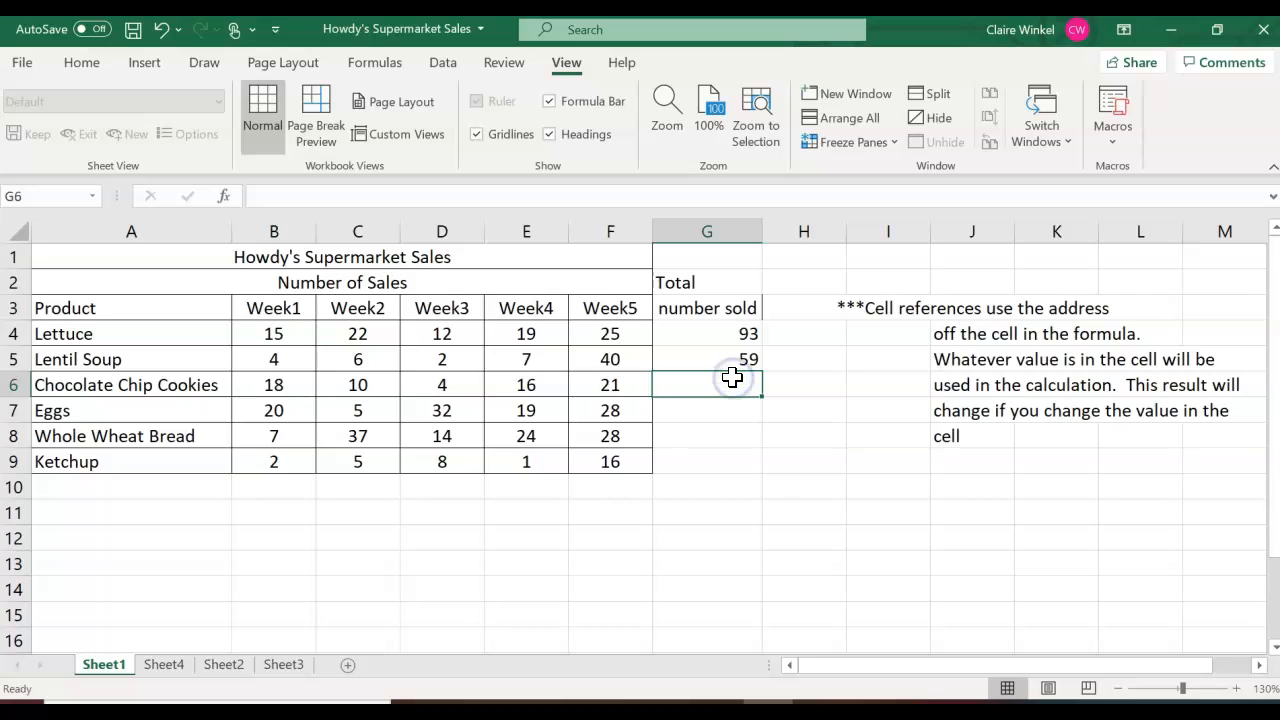
{"action": "type", "text": "=sum("}
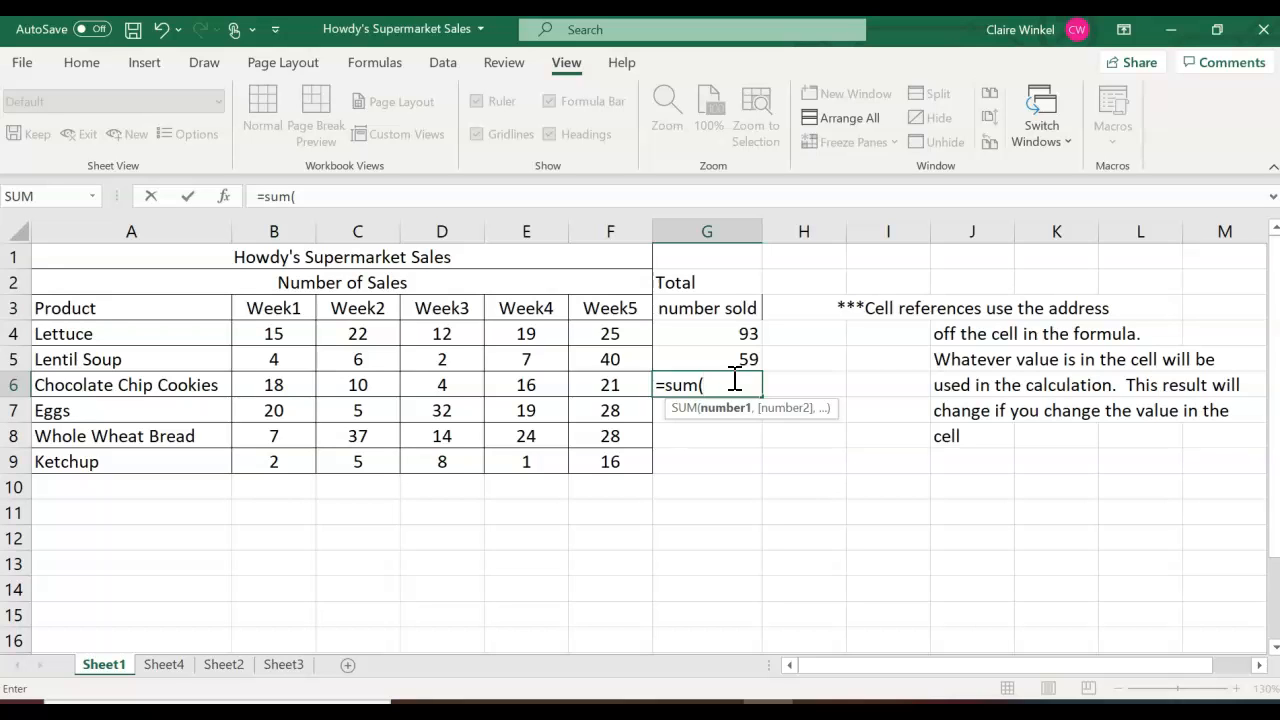
{"action": "left_click", "coordinate": [280, 384]}
{"action": "left_click_drag", "start_coordinate": [280, 384], "coordinate": [620, 390]}
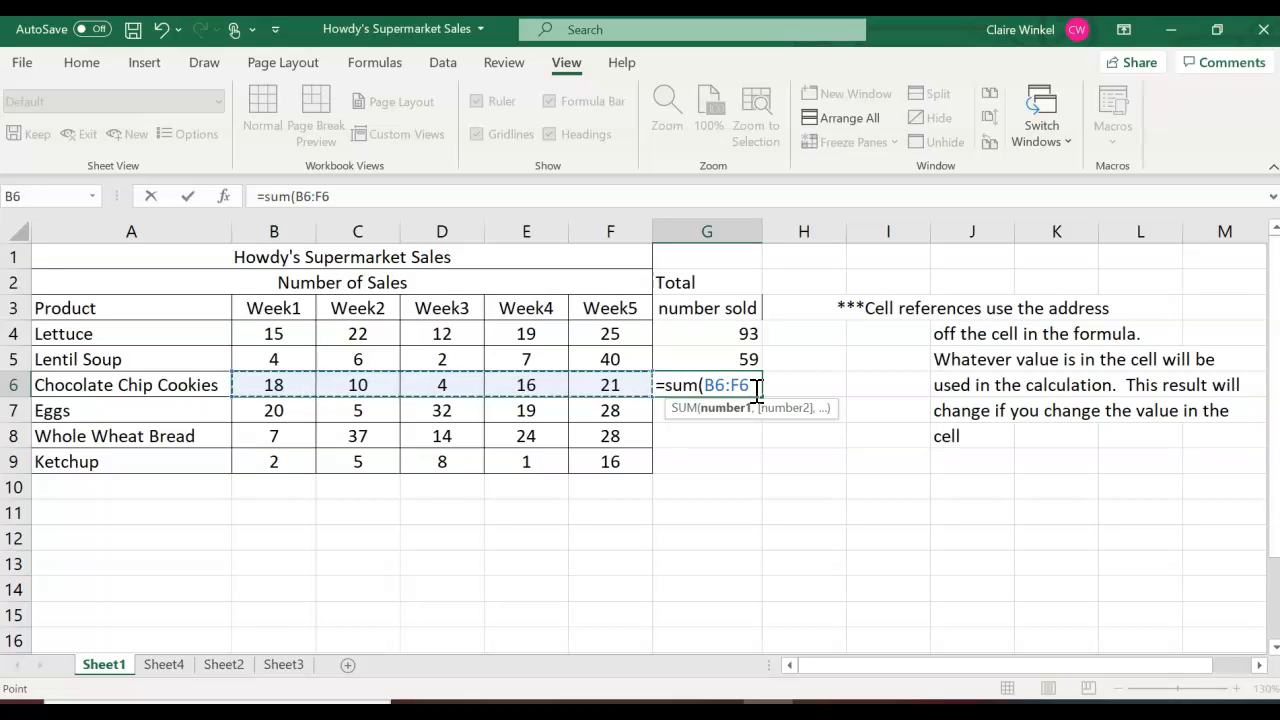
{"action": "type", "text": ")"}
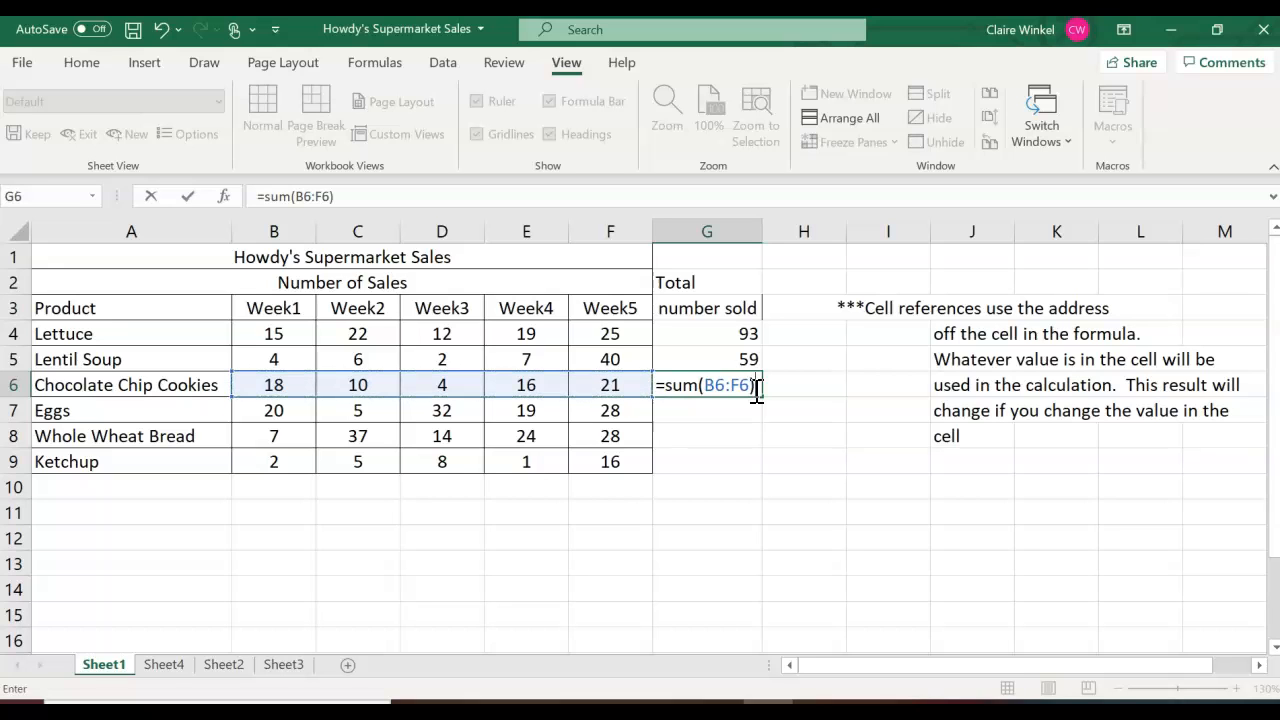
{"action": "key", "text": "Return"}
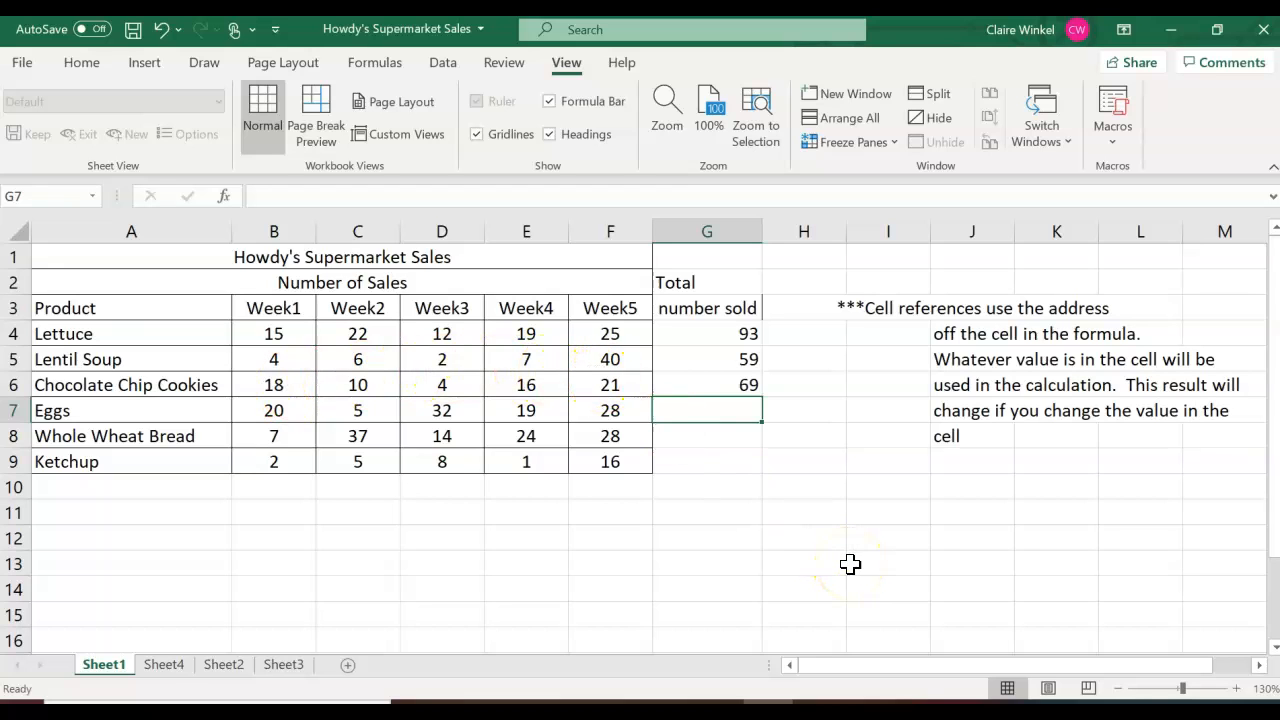
Step: Total the Eggs sales in cell G7 with the SUM function over the range B7:F7
{"action": "type", "text": "=sum("}
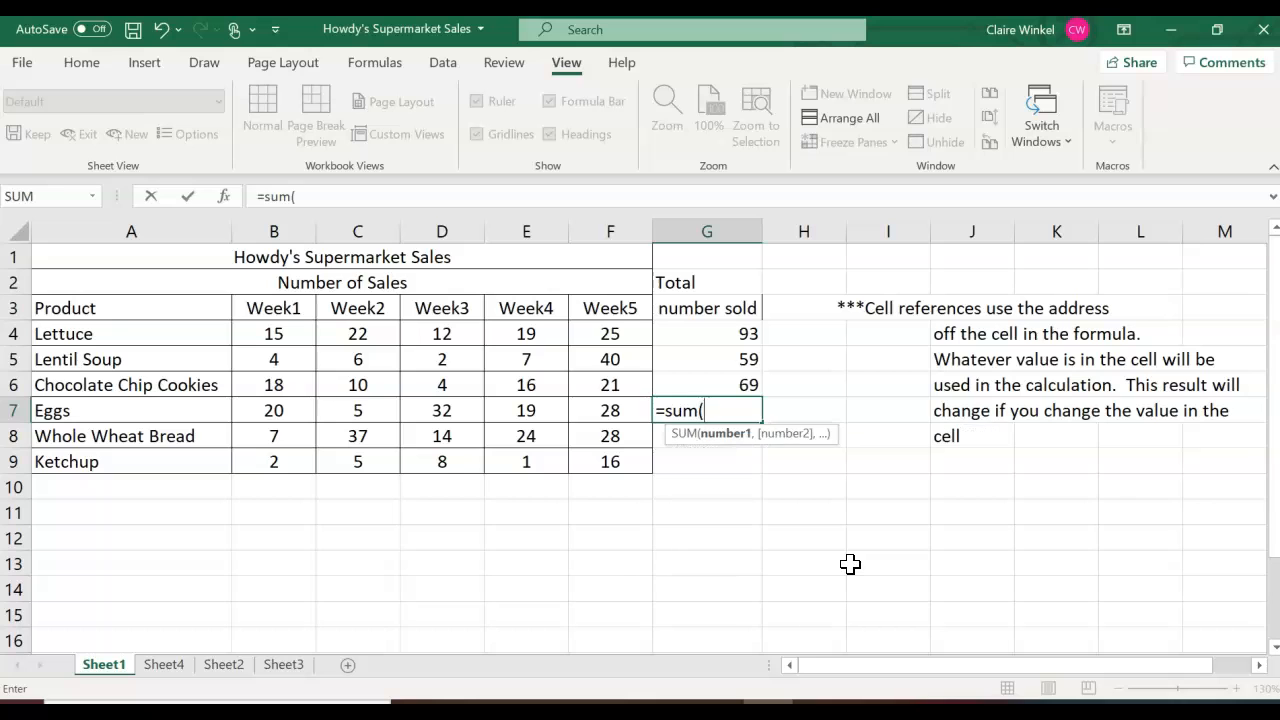
{"action": "left_click", "coordinate": [276, 412]}
{"action": "left_click_drag", "start_coordinate": [276, 412], "coordinate": [625, 410]}
{"action": "type", "text": ")"}
{"action": "key", "text": "Return"}
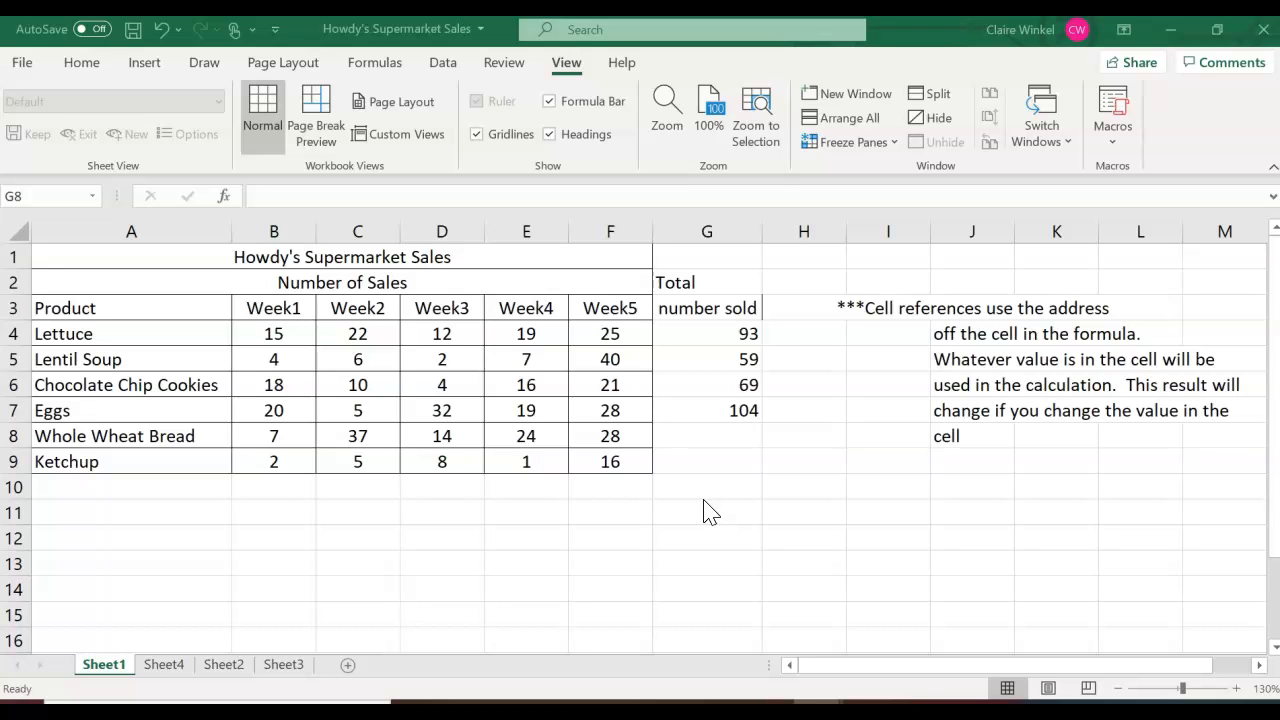
Step: Review the Eggs total formula in G7 and fill it down to G8:G9 for Whole Wheat Bread and Ketchup
{"action": "left_click", "coordinate": [728, 404]}
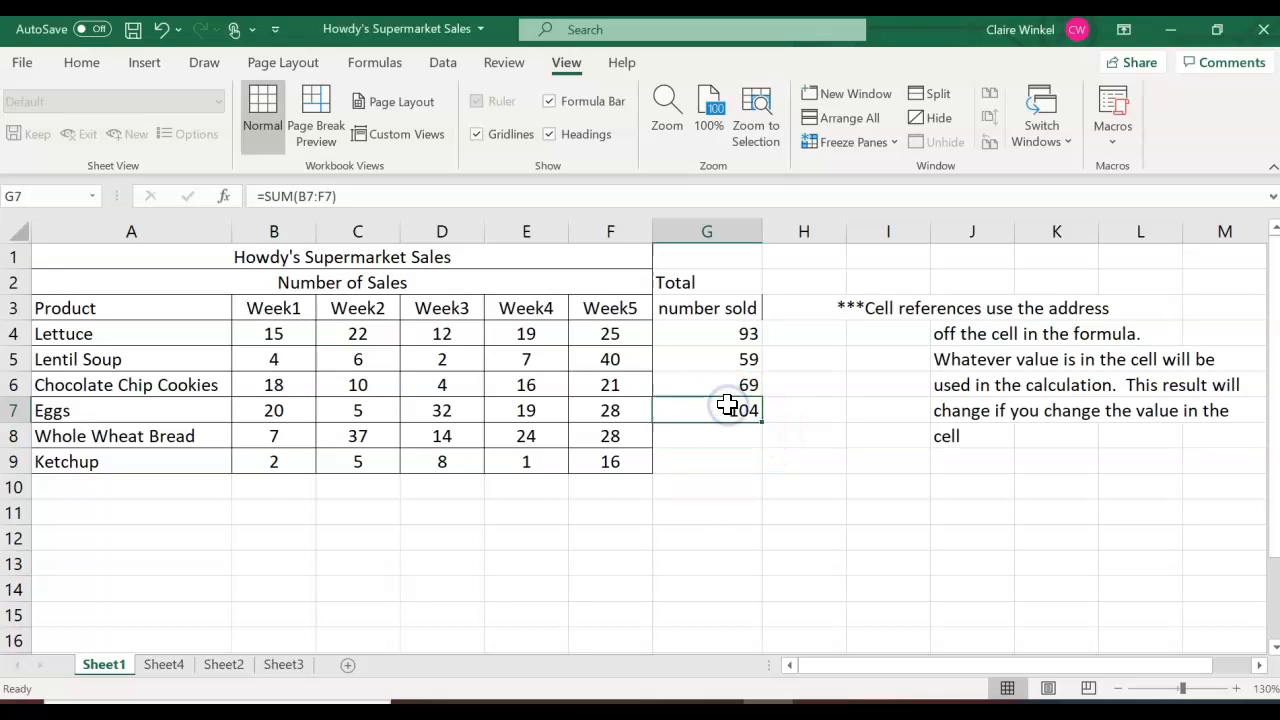
{"action": "double_click", "coordinate": [728, 406]}
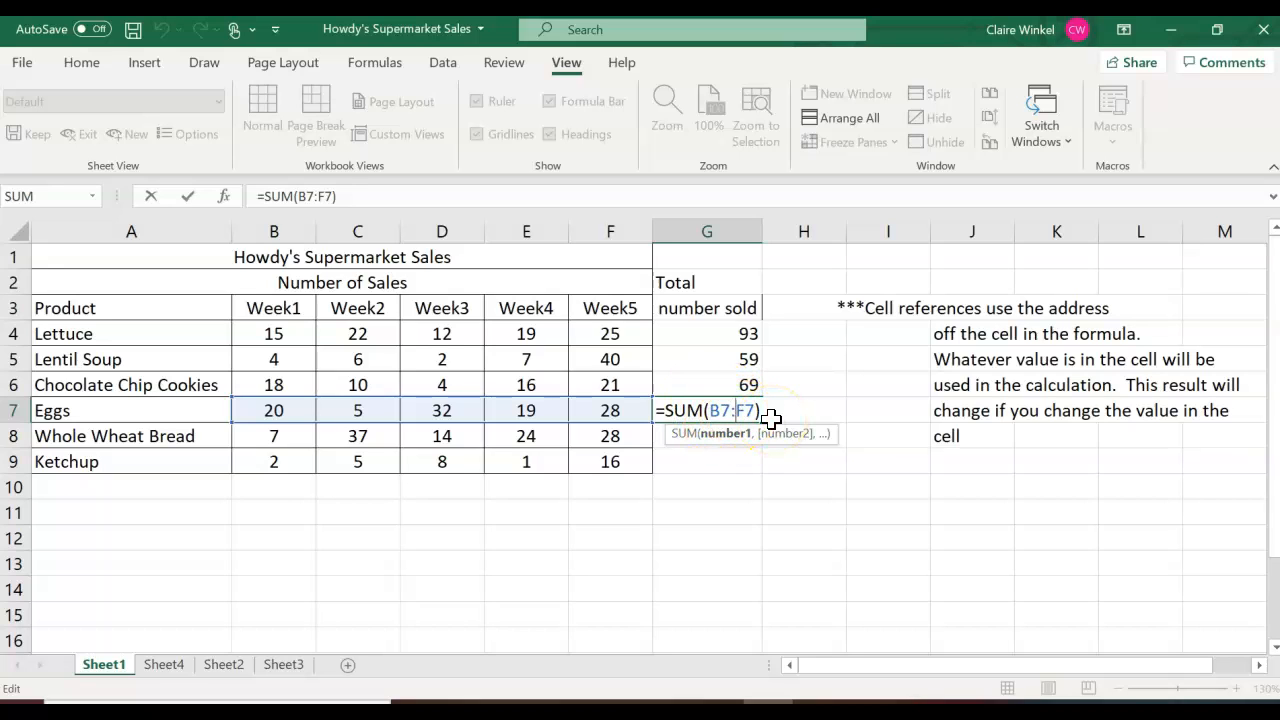
{"action": "key", "text": "Return"}
{"action": "left_click", "coordinate": [726, 428]}
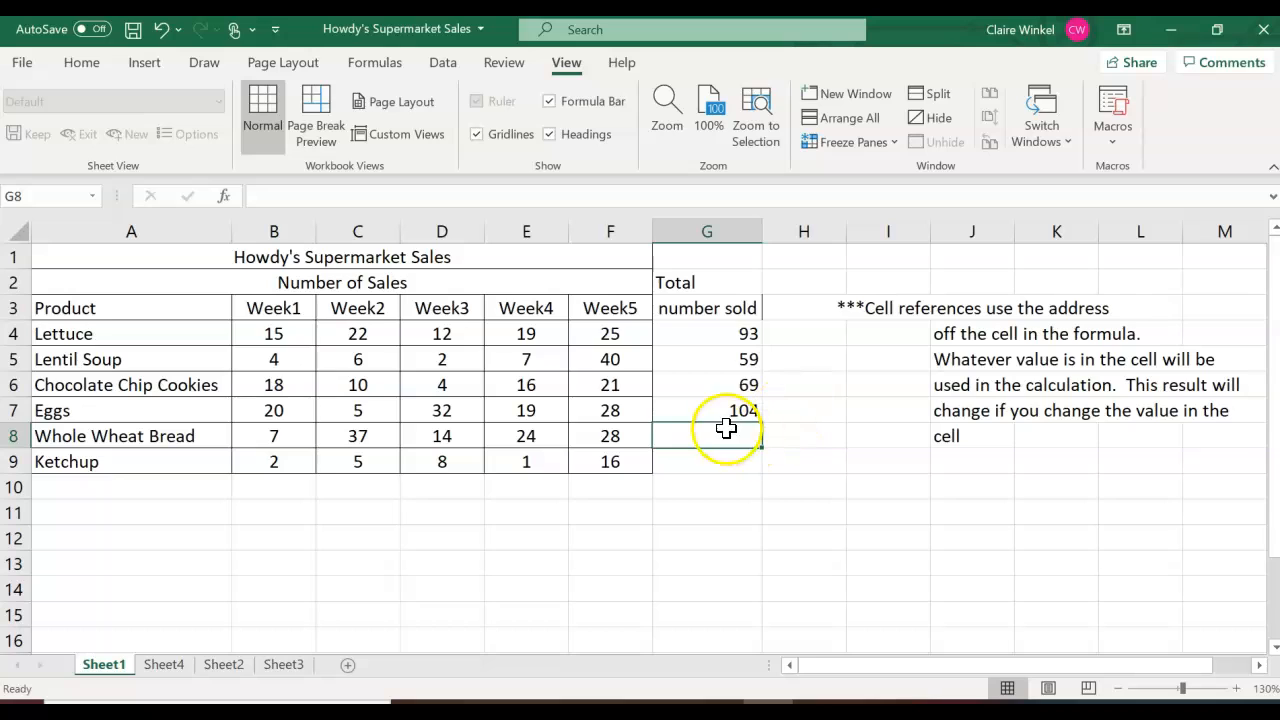
{"action": "left_click", "coordinate": [726, 410]}
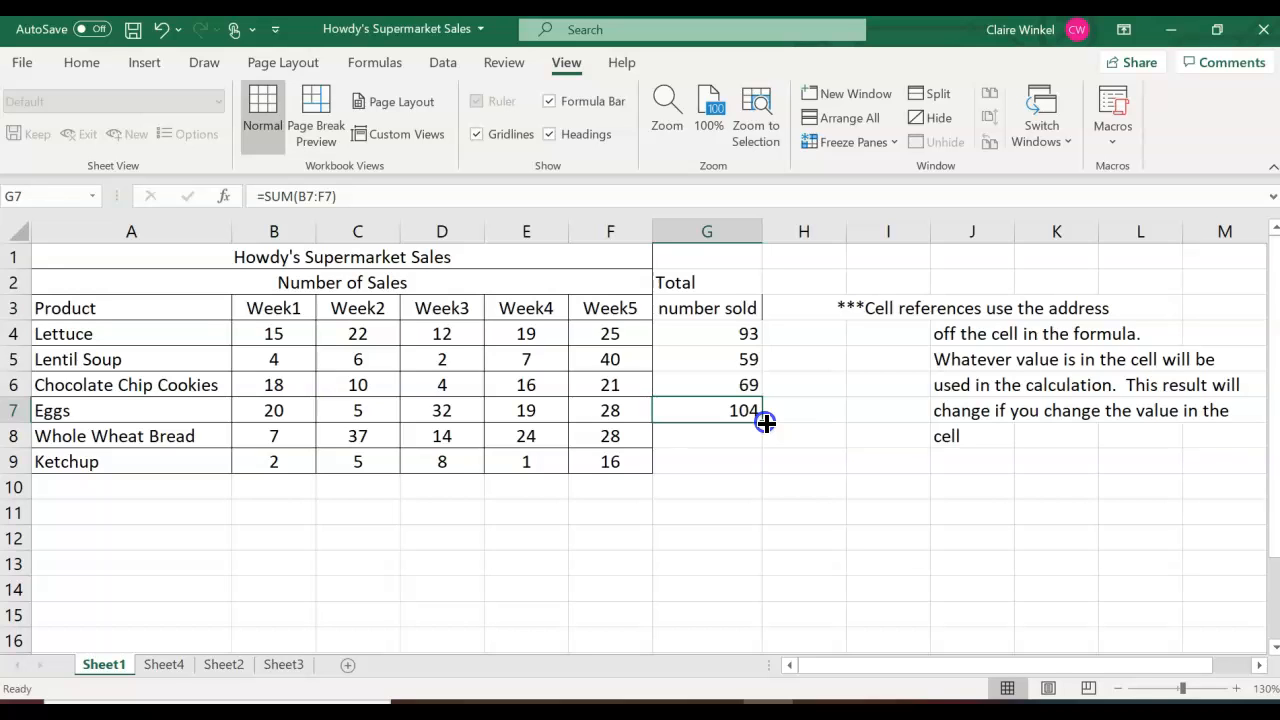
{"action": "left_click_drag", "start_coordinate": [765, 422], "coordinate": [761, 478]}
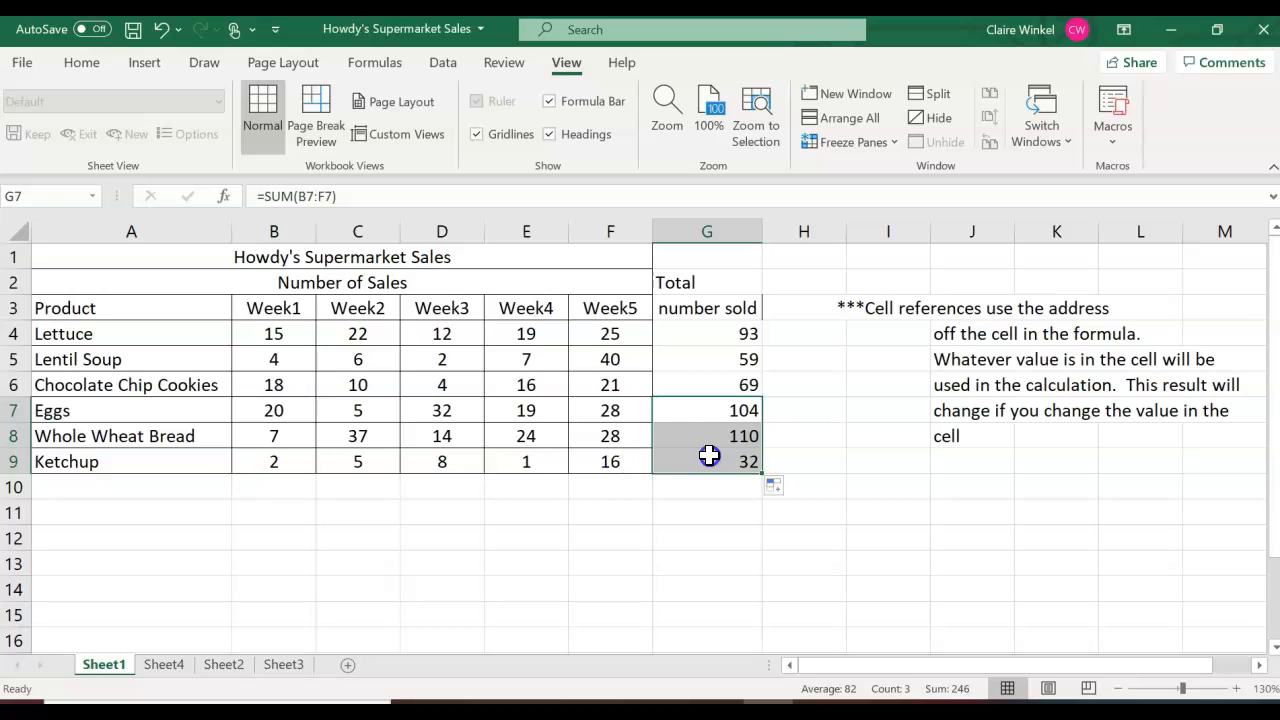
Step: Inspect the ranges referenced by the filled formulas for Ketchup in G9 and Whole Wheat Bread in G8
{"action": "double_click", "coordinate": [713, 464]}
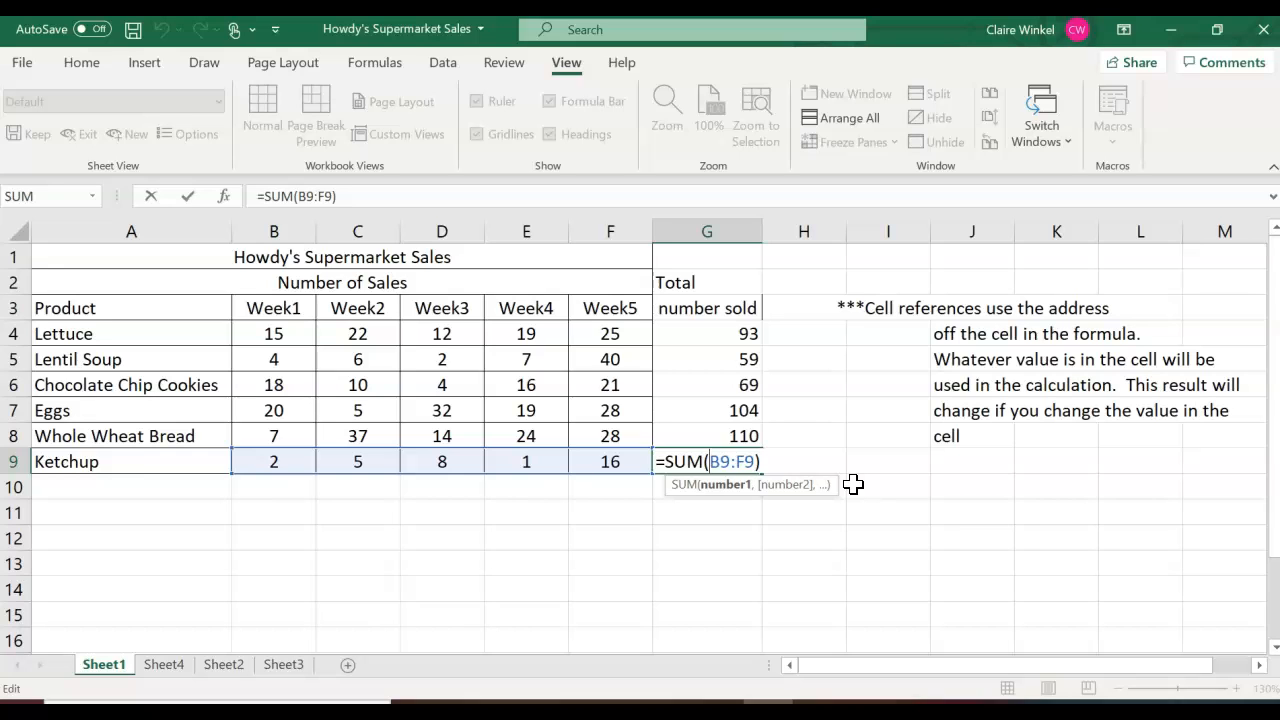
{"action": "double_click", "coordinate": [707, 436]}
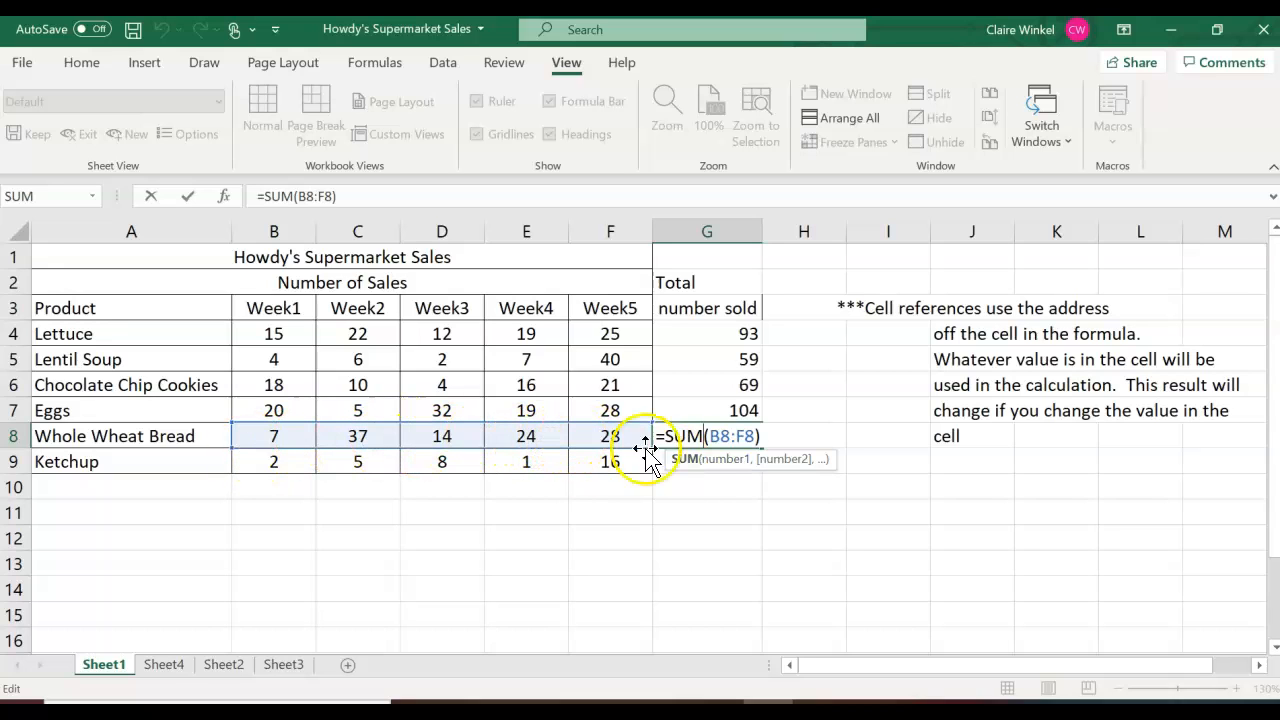
{"action": "left_click", "coordinate": [724, 480]}
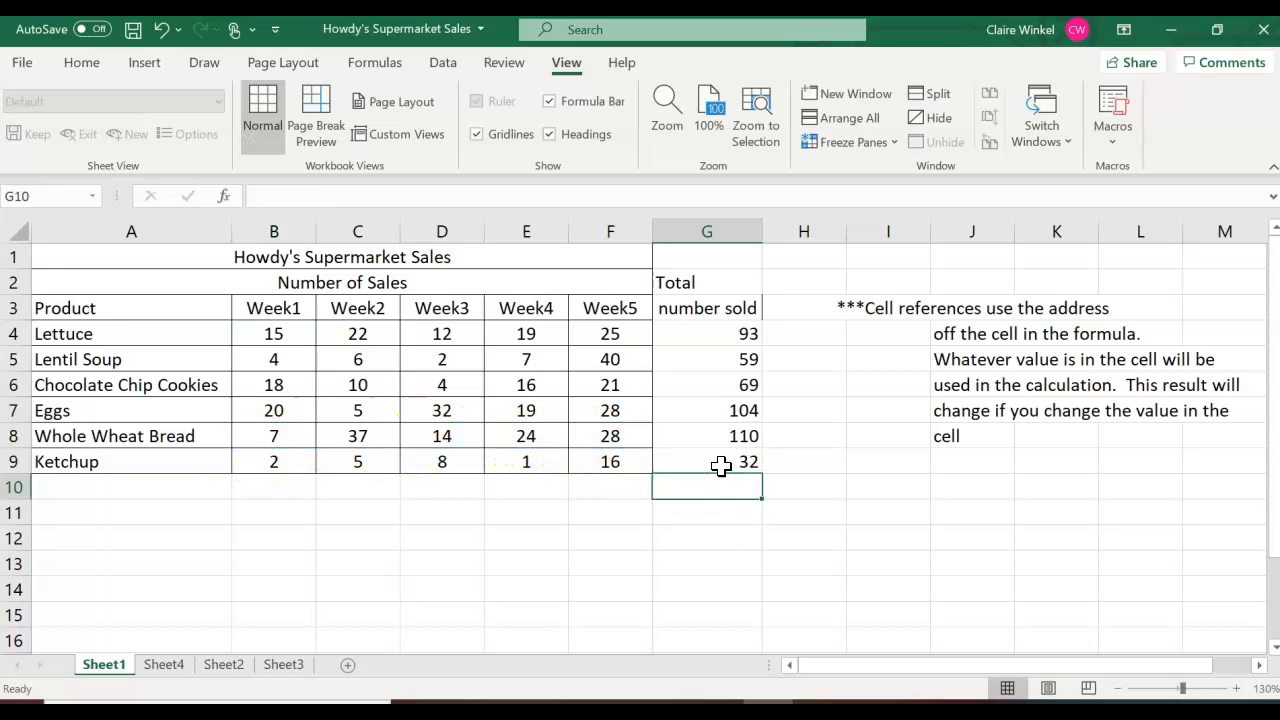
Step: Fill the Ketchup total formula from G9 across to J9, and open the formula in J9 to examine its referenced range
{"action": "left_click", "coordinate": [720, 463]}
{"action": "left_click_drag", "start_coordinate": [763, 475], "coordinate": [1036, 488]}
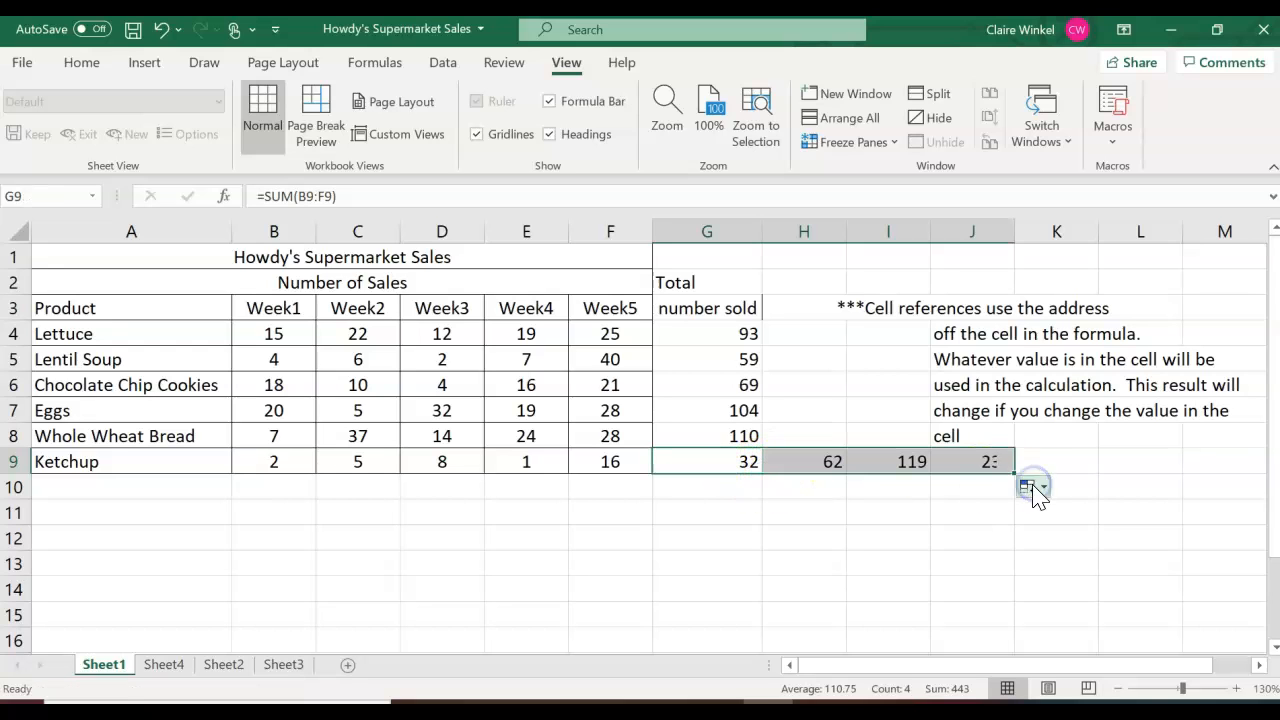
{"action": "double_click", "coordinate": [966, 464]}
{"action": "left_click", "coordinate": [965, 462]}
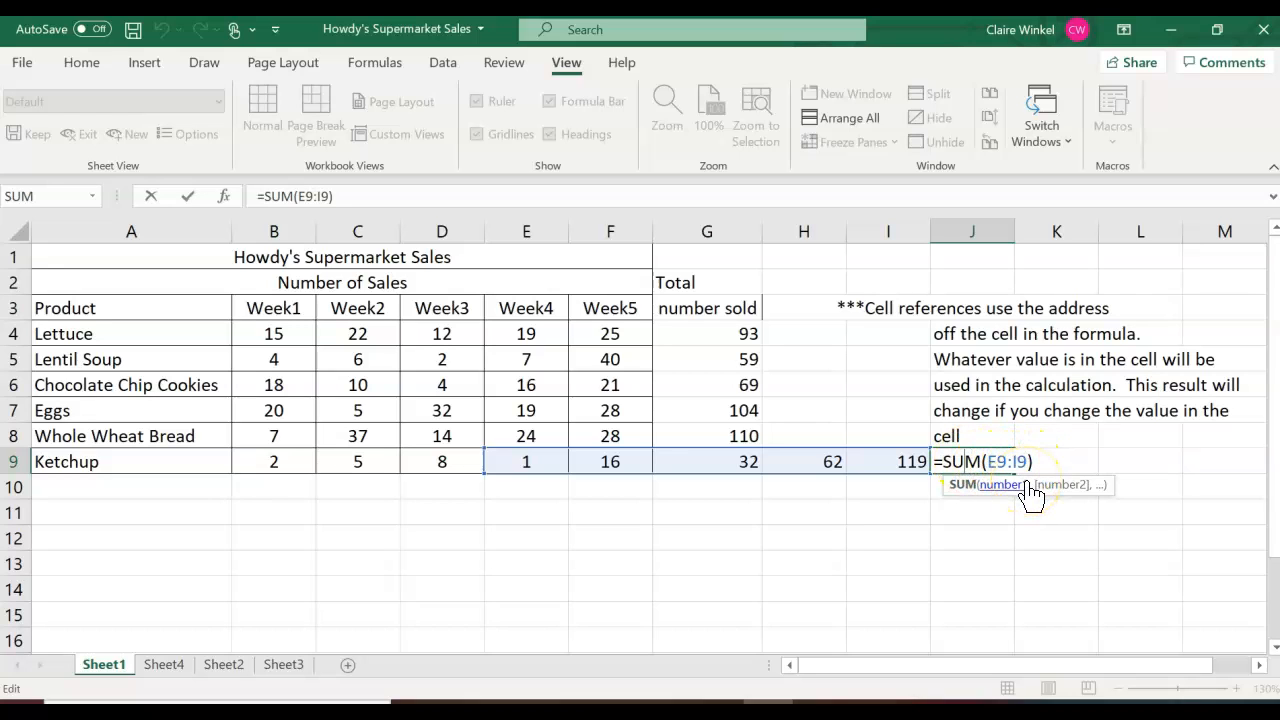
{"action": "left_click", "coordinate": [988, 461]}
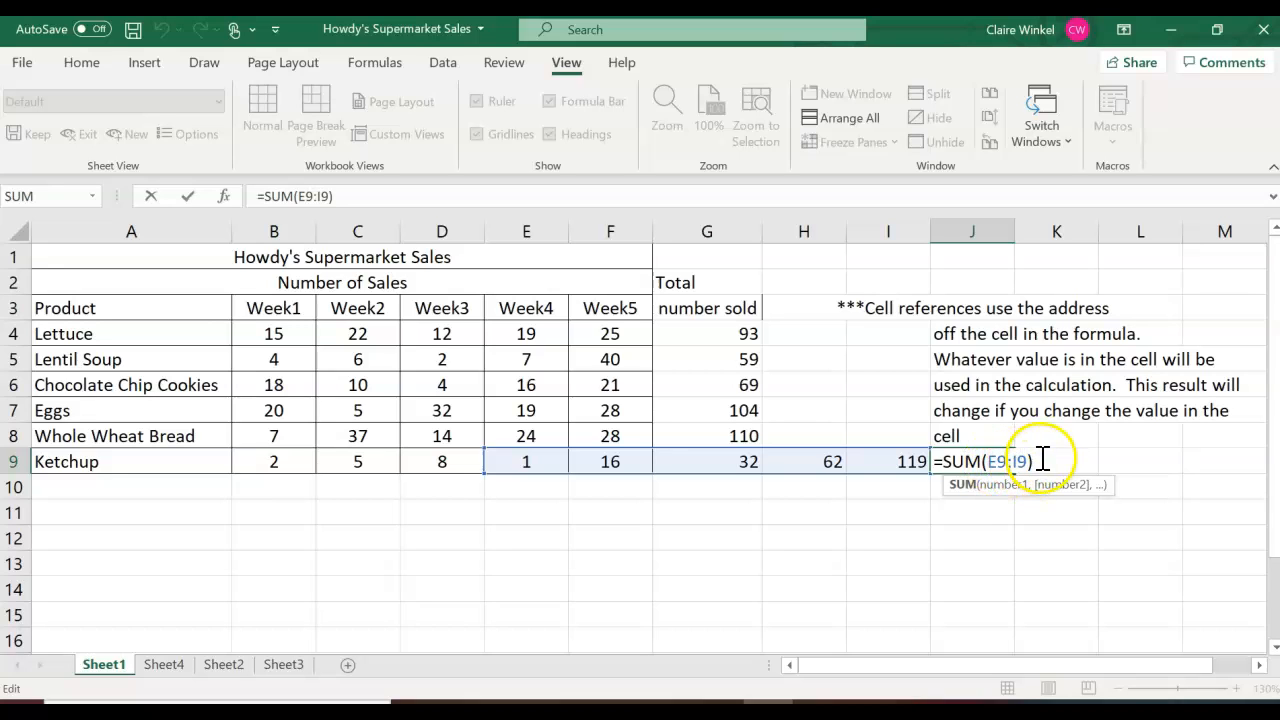
Step: Close the formula in J9 and clear the extra Ketchup totals from cells H9:J9
{"action": "key", "text": "Return"}
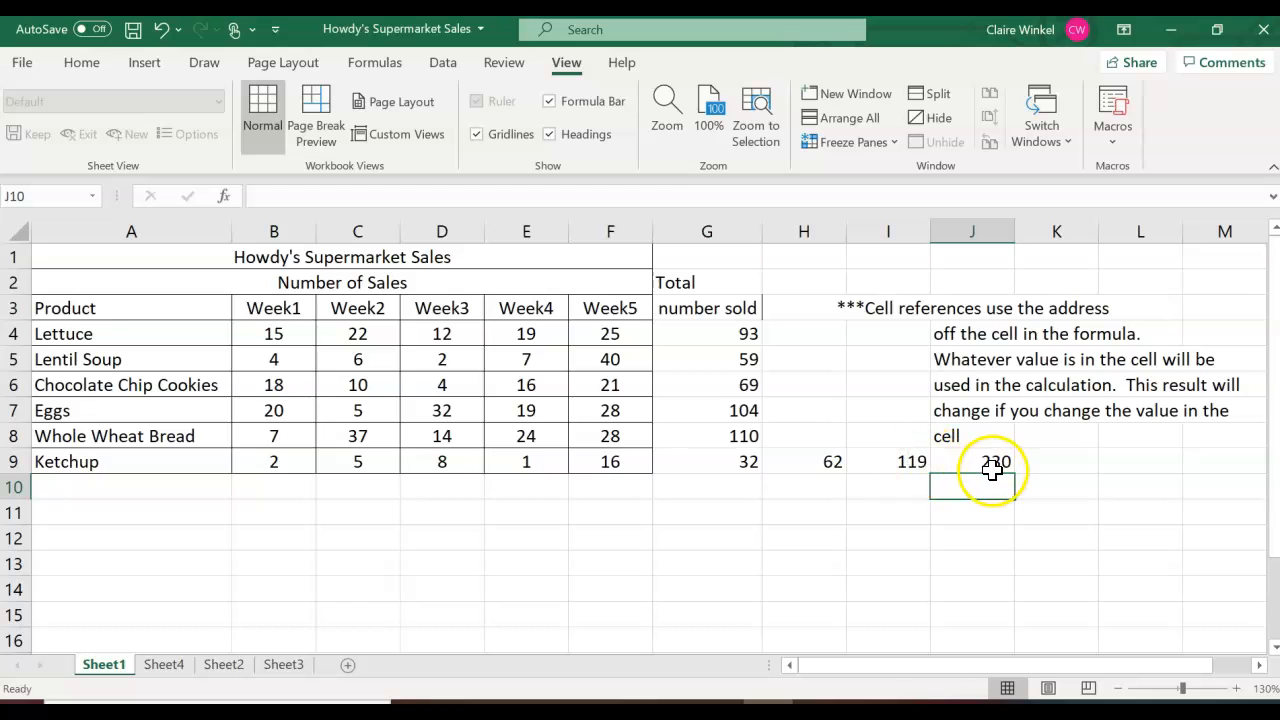
{"action": "left_click_drag", "start_coordinate": [991, 461], "coordinate": [814, 463]}
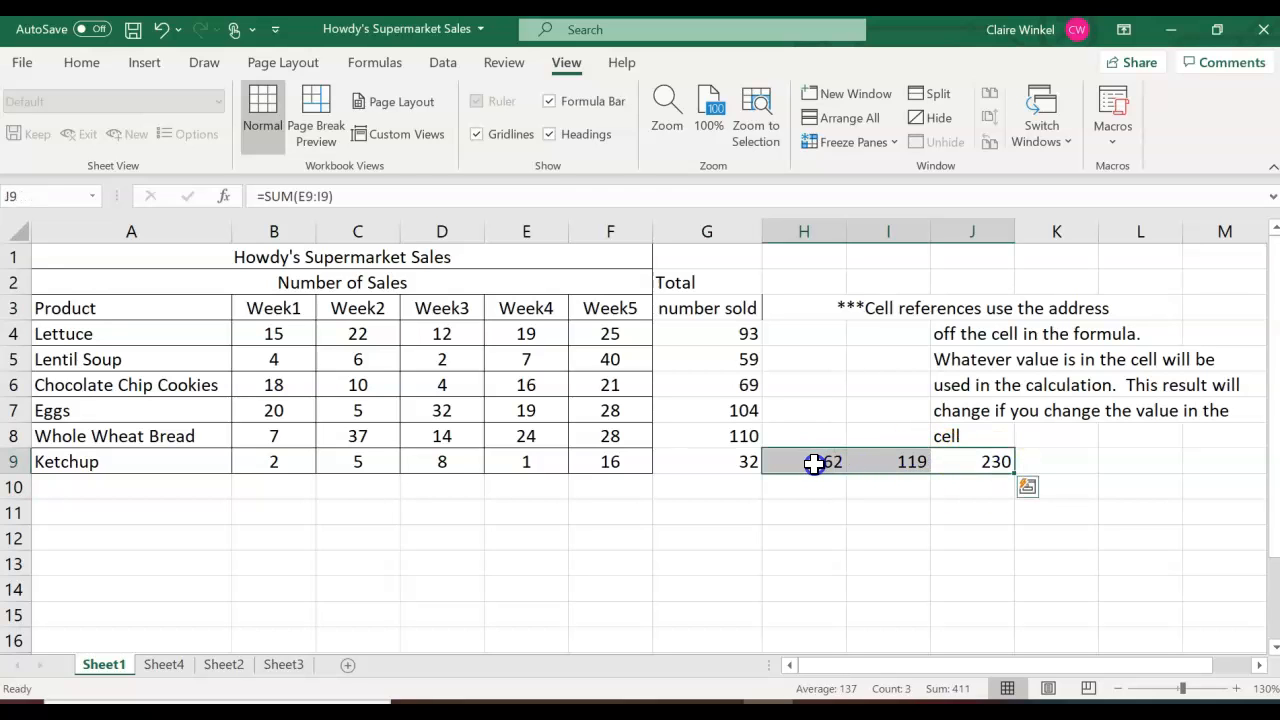
{"action": "key", "text": "BackSpace"}
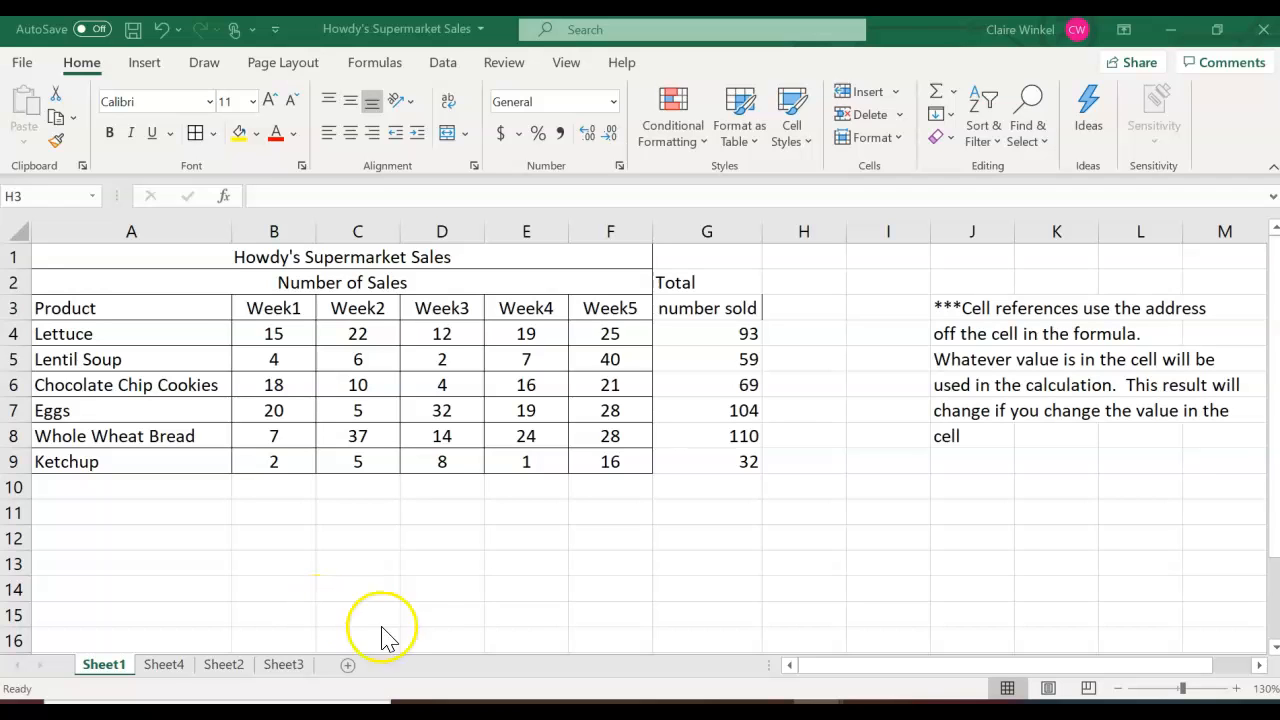
Step: Enter the column heading "Average" in cell H3, beside the number sold heading
{"action": "left_click", "coordinate": [783, 303]}
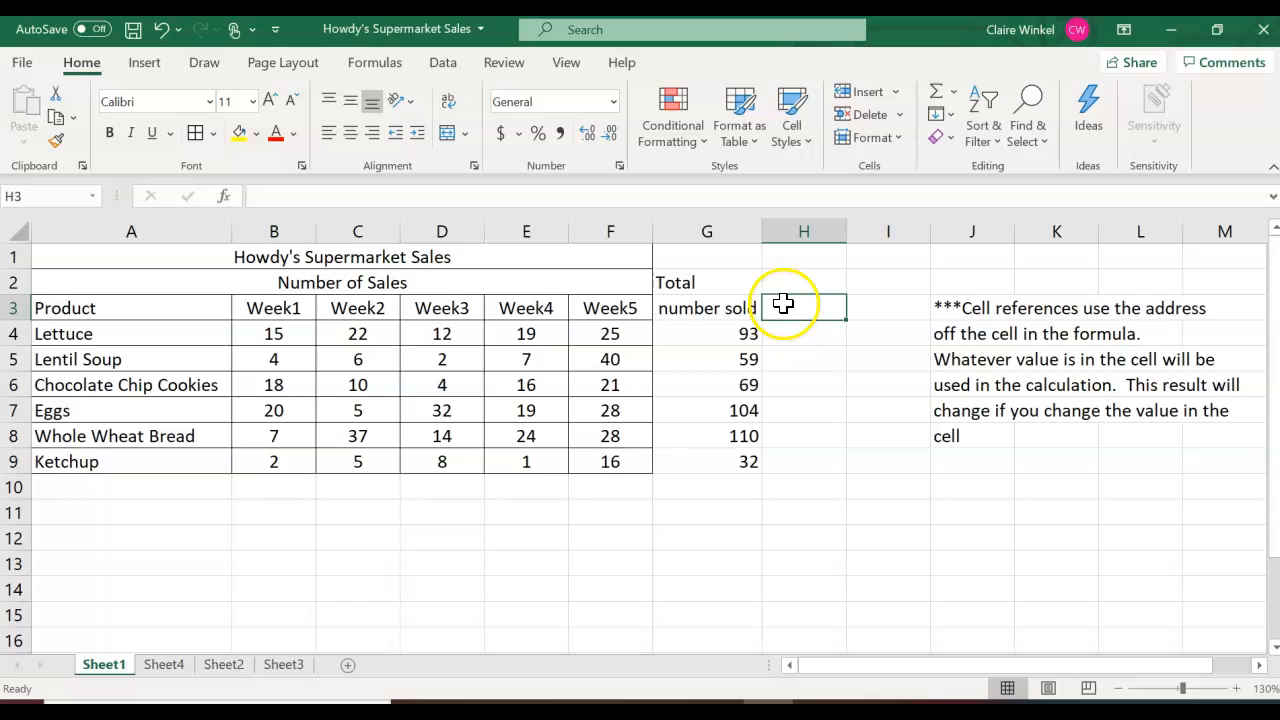
{"action": "type", "text": "Average"}
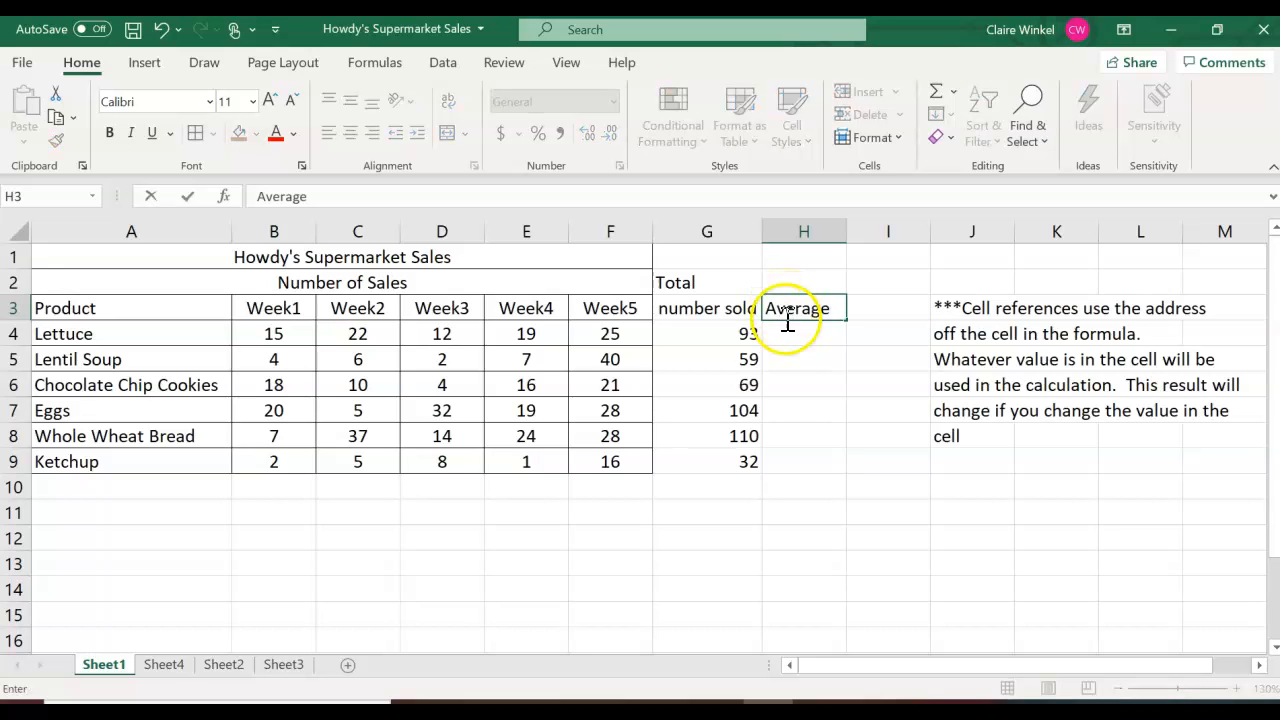
{"action": "left_click", "coordinate": [786, 344]}
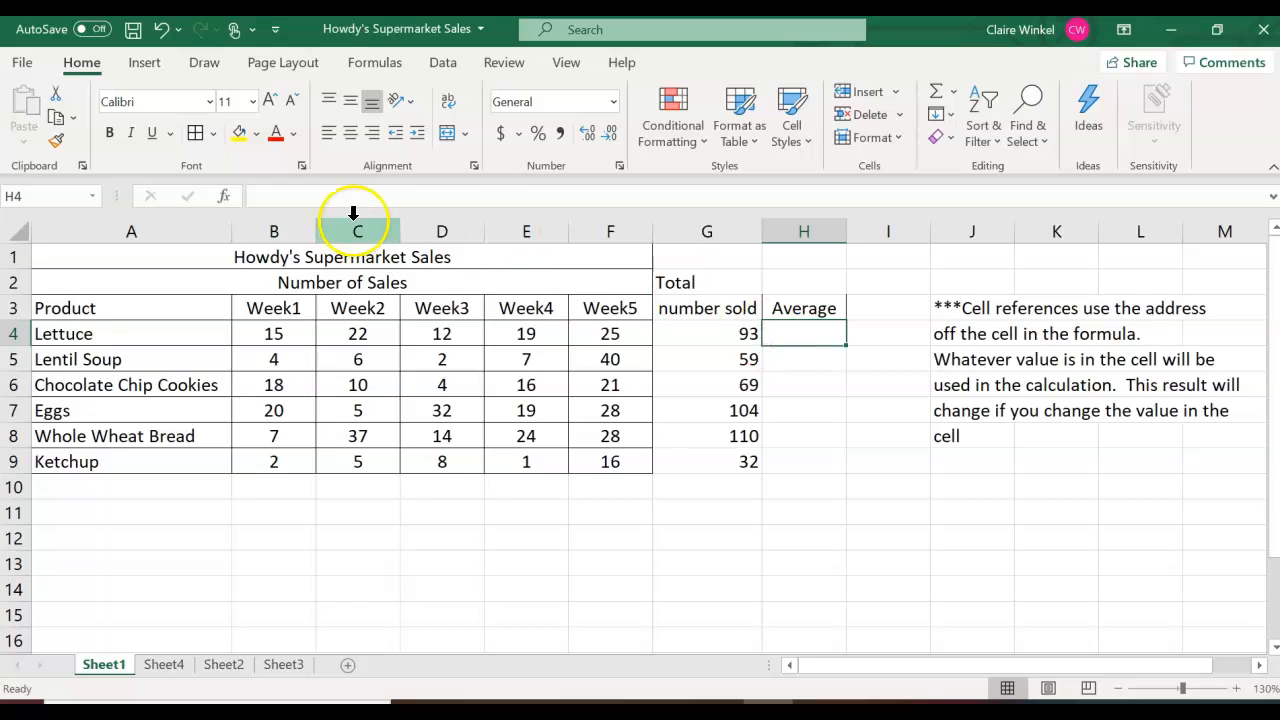
Step: Search the function library for "average" and insert the AVERAGE function in H4 for Lettuce, using the range B4:F4
{"action": "left_click", "coordinate": [229, 196]}
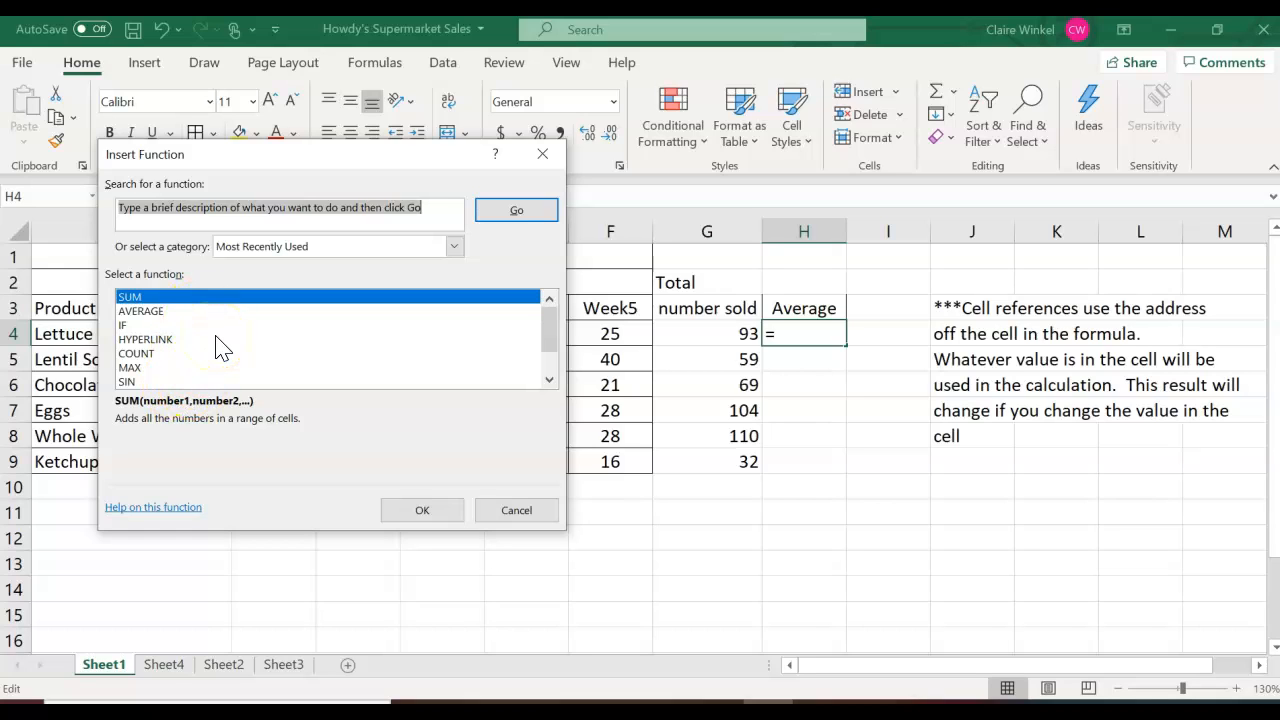
{"action": "left_click", "coordinate": [436, 218]}
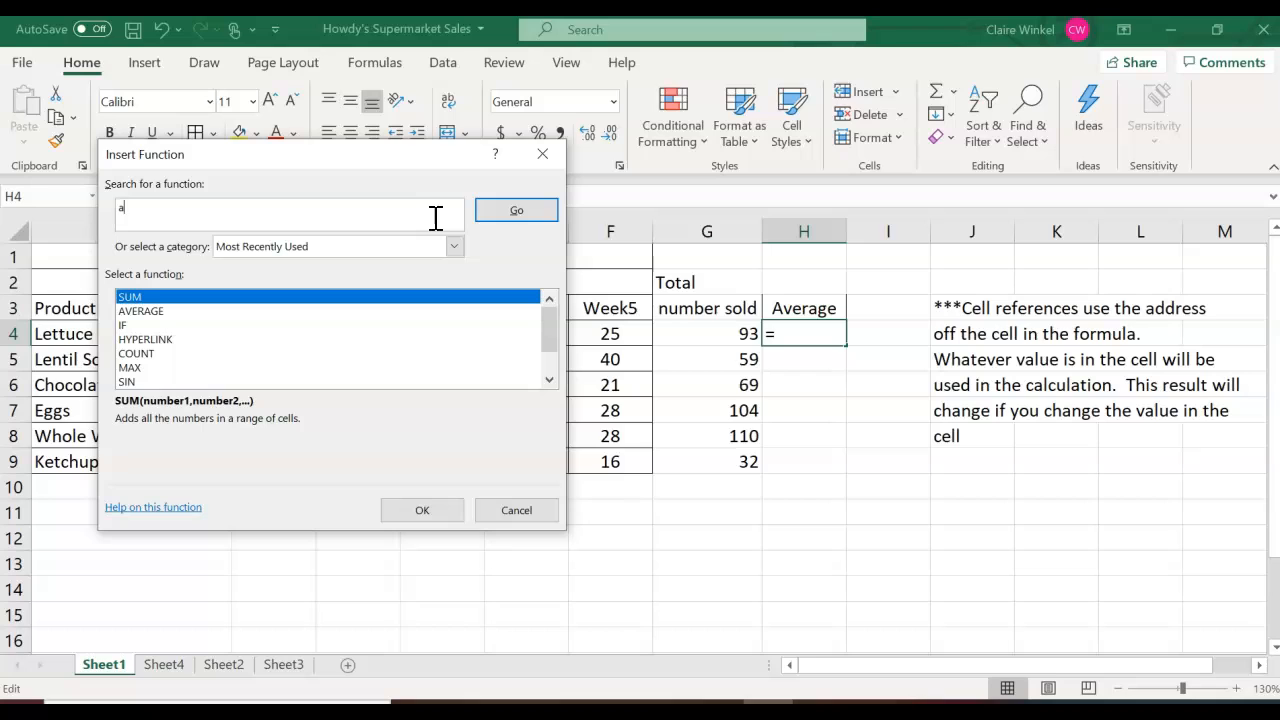
{"action": "left_click", "coordinate": [508, 216]}
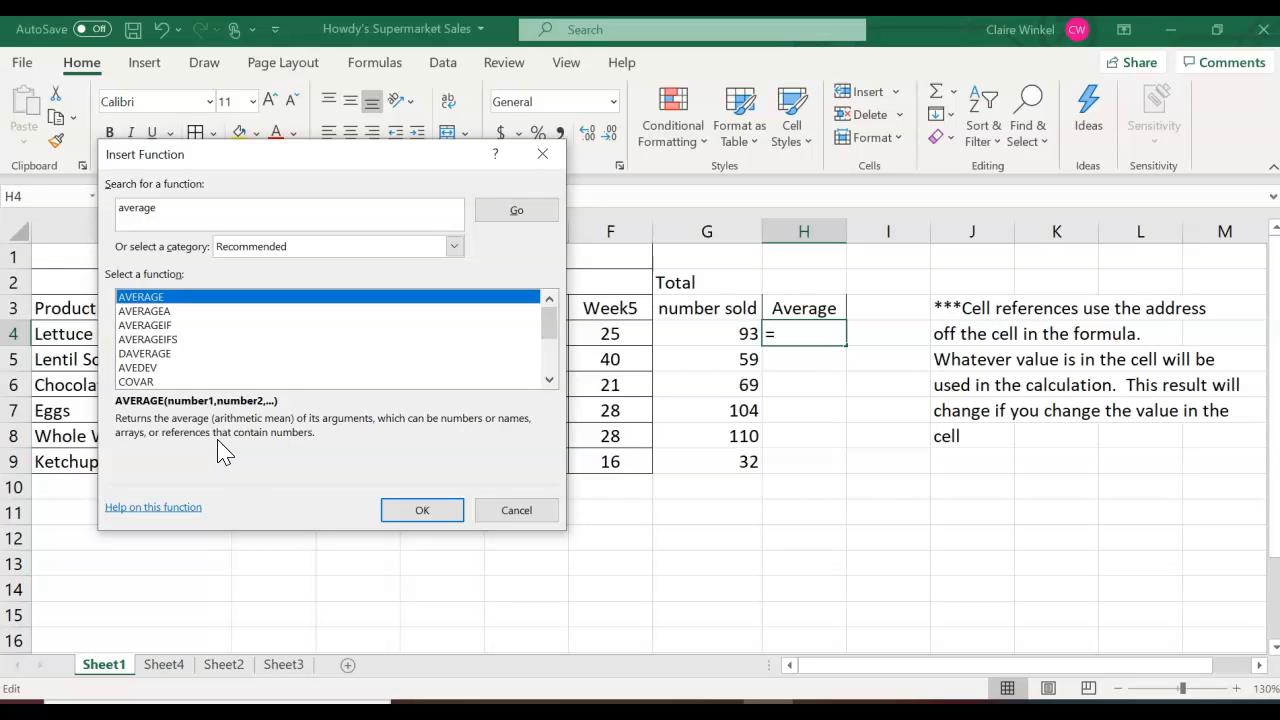
{"action": "left_click", "coordinate": [425, 513]}
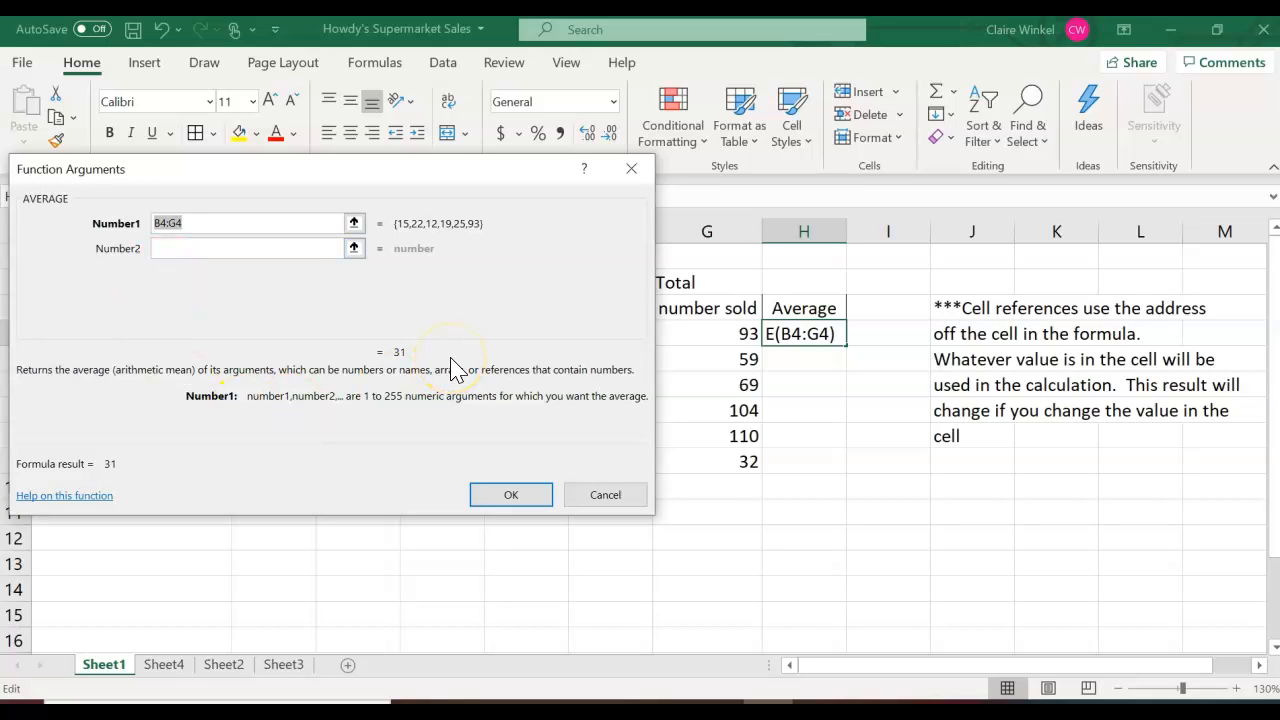
{"action": "left_click_drag", "start_coordinate": [385, 176], "coordinate": [1036, 360]}
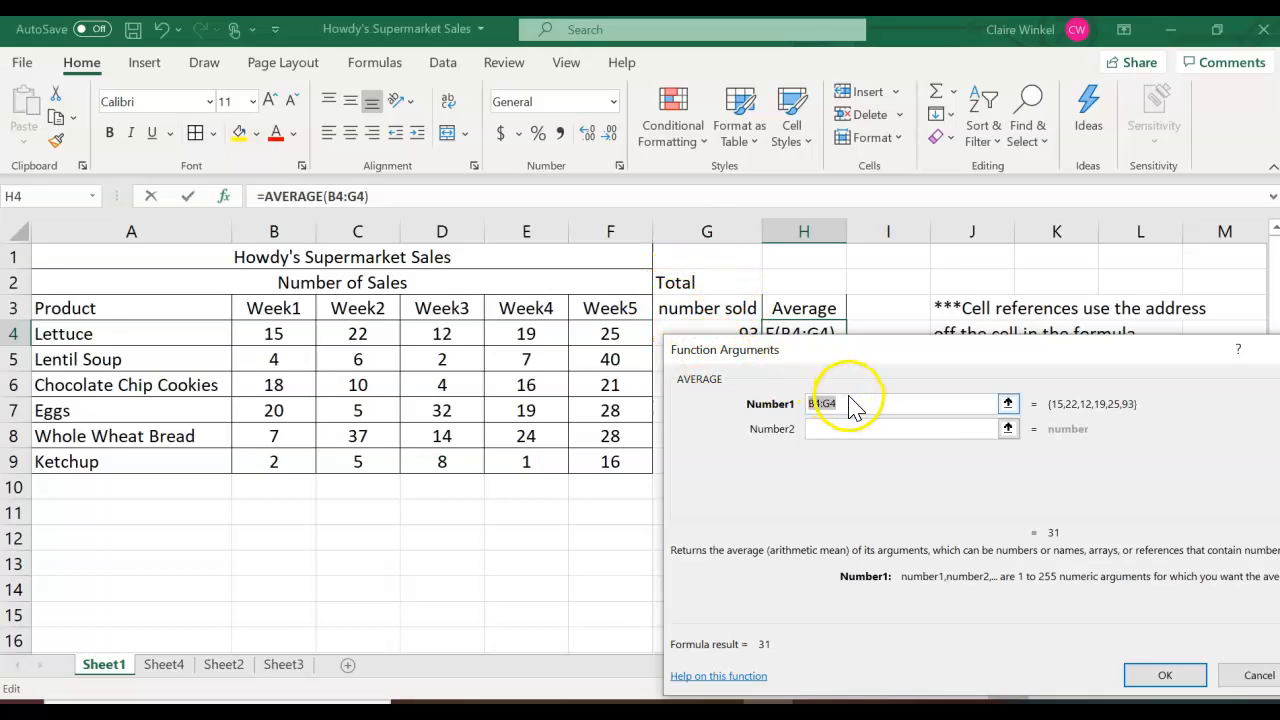
{"action": "key", "text": "BackSpace"}
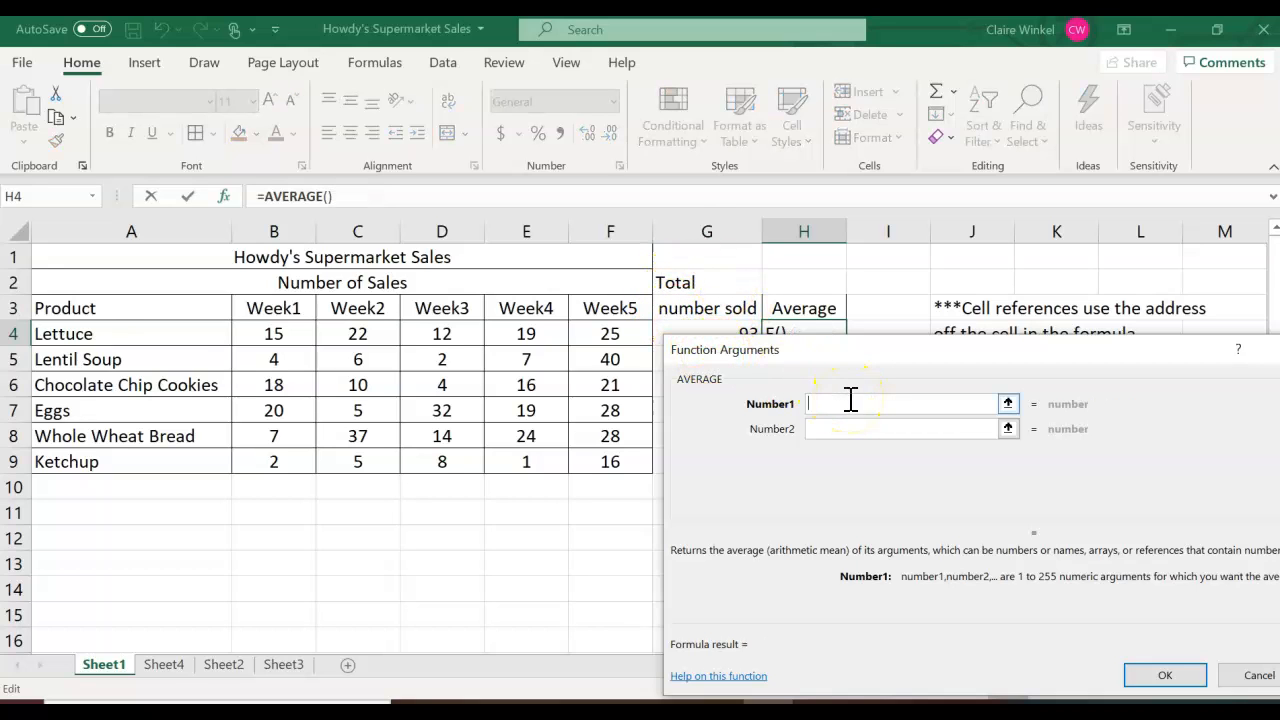
{"action": "left_click_drag", "start_coordinate": [271, 337], "coordinate": [608, 331]}
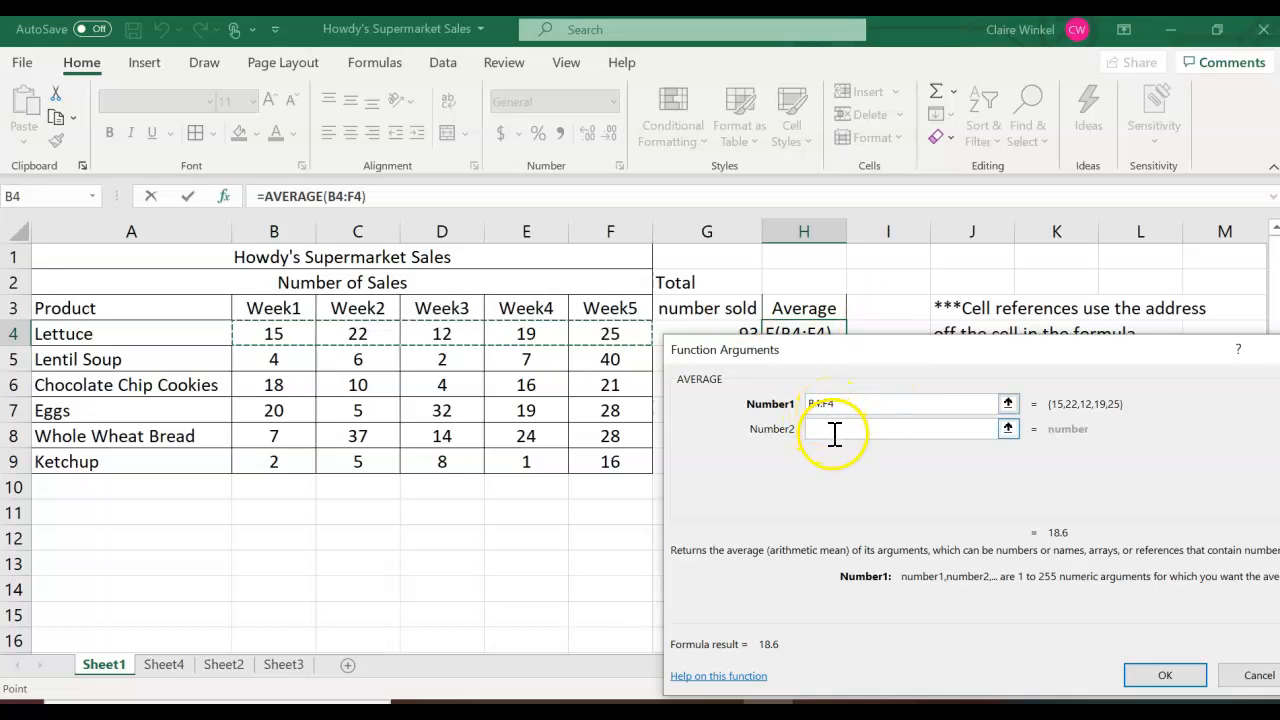
{"action": "left_click", "coordinate": [1165, 677]}
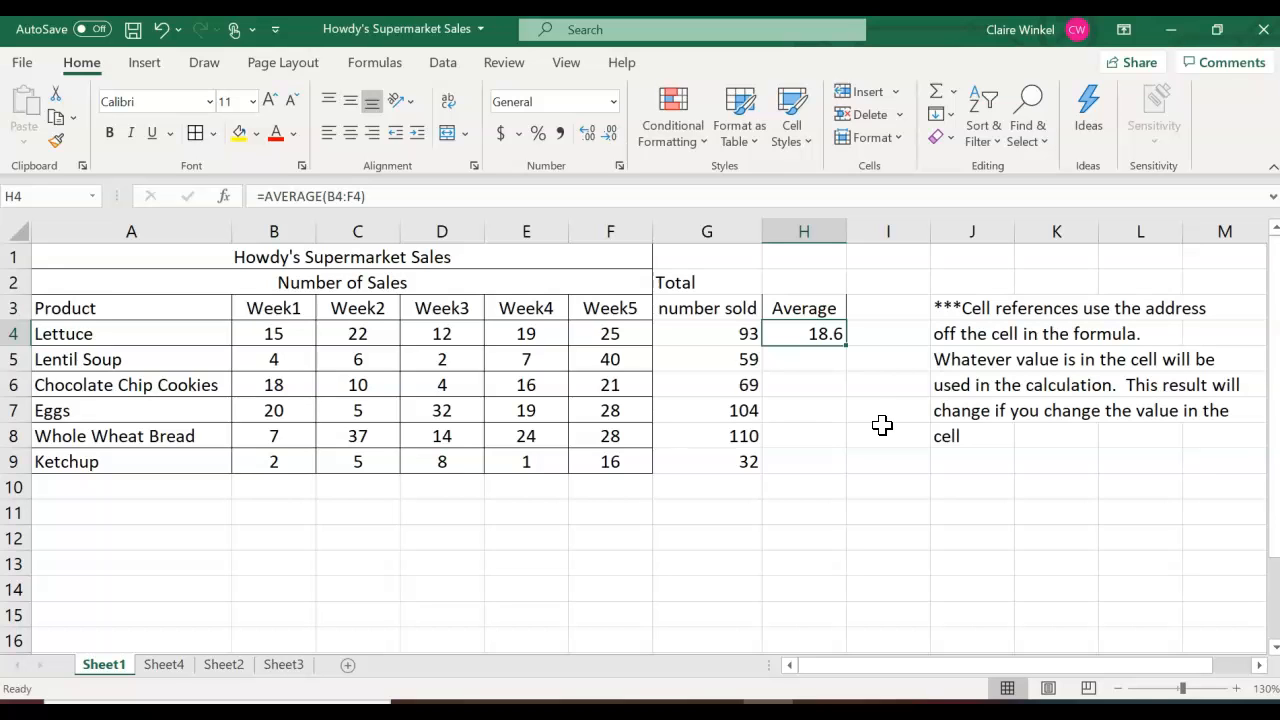
Step: Fill the Lettuce average formula from H4 down to H9, and check the formula for Eggs in H7
{"action": "left_click_drag", "start_coordinate": [847, 346], "coordinate": [831, 474]}
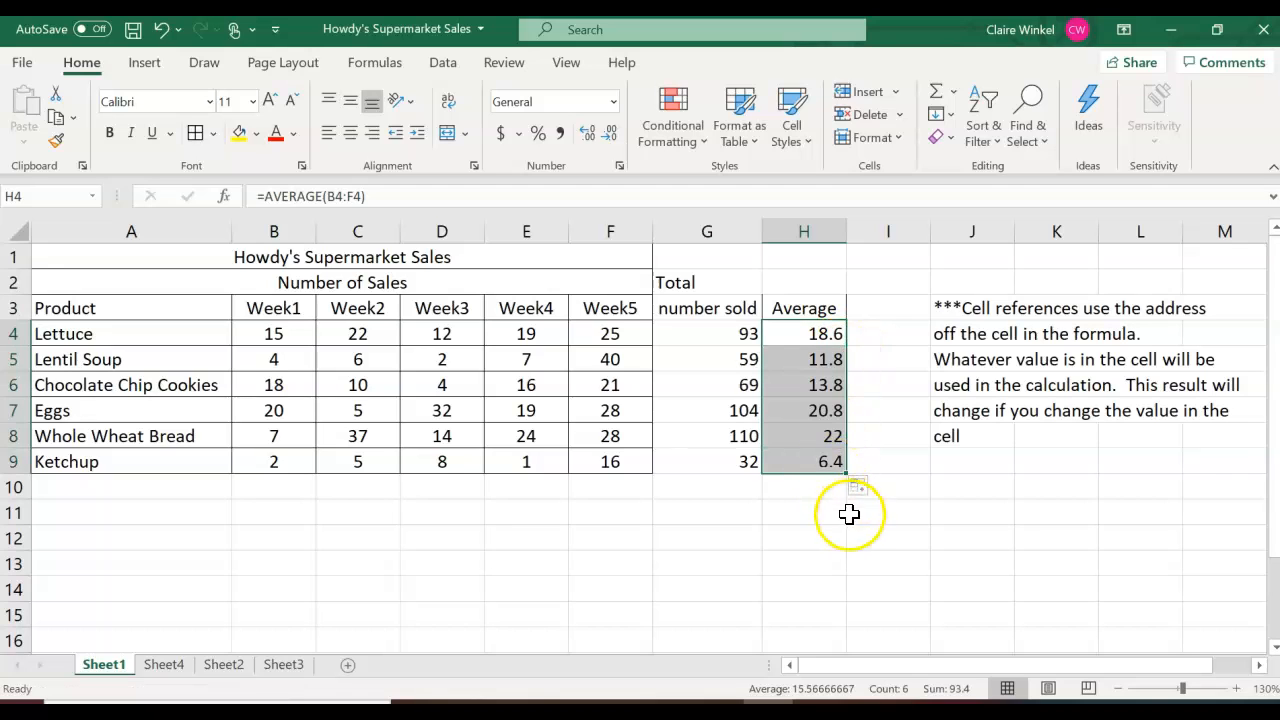
{"action": "left_click", "coordinate": [784, 569]}
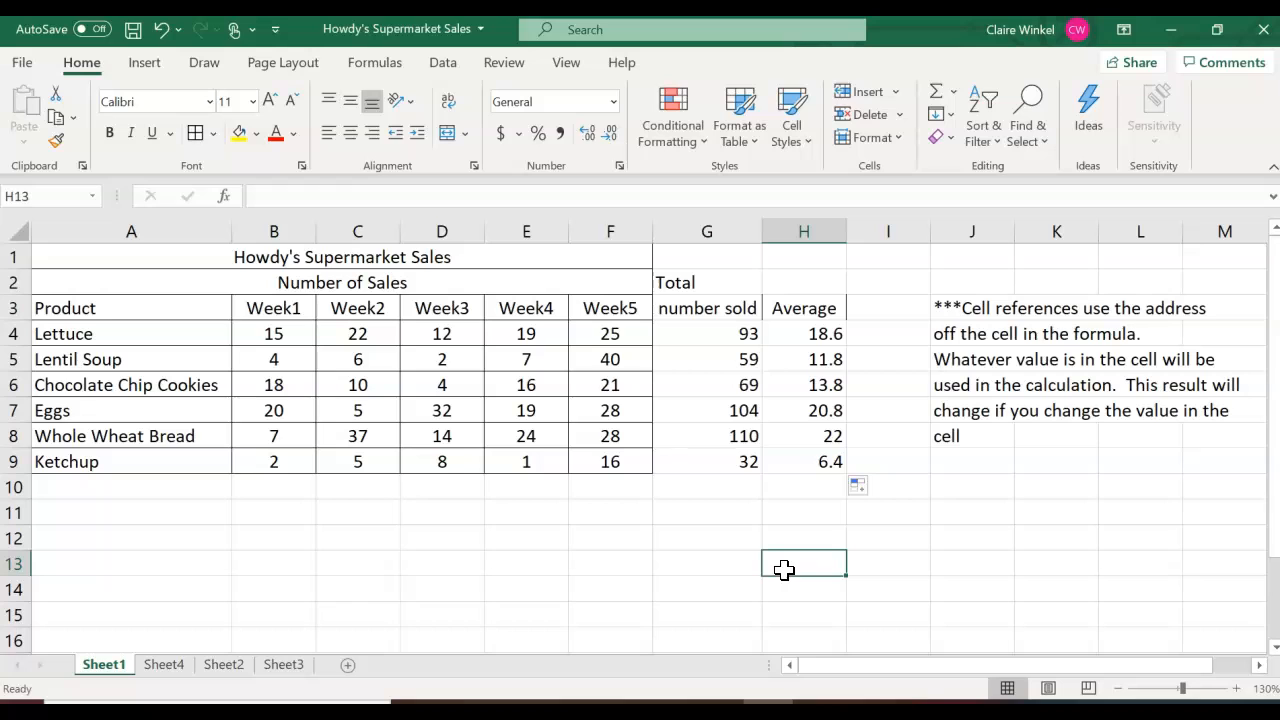
{"action": "left_click", "coordinate": [803, 406]}
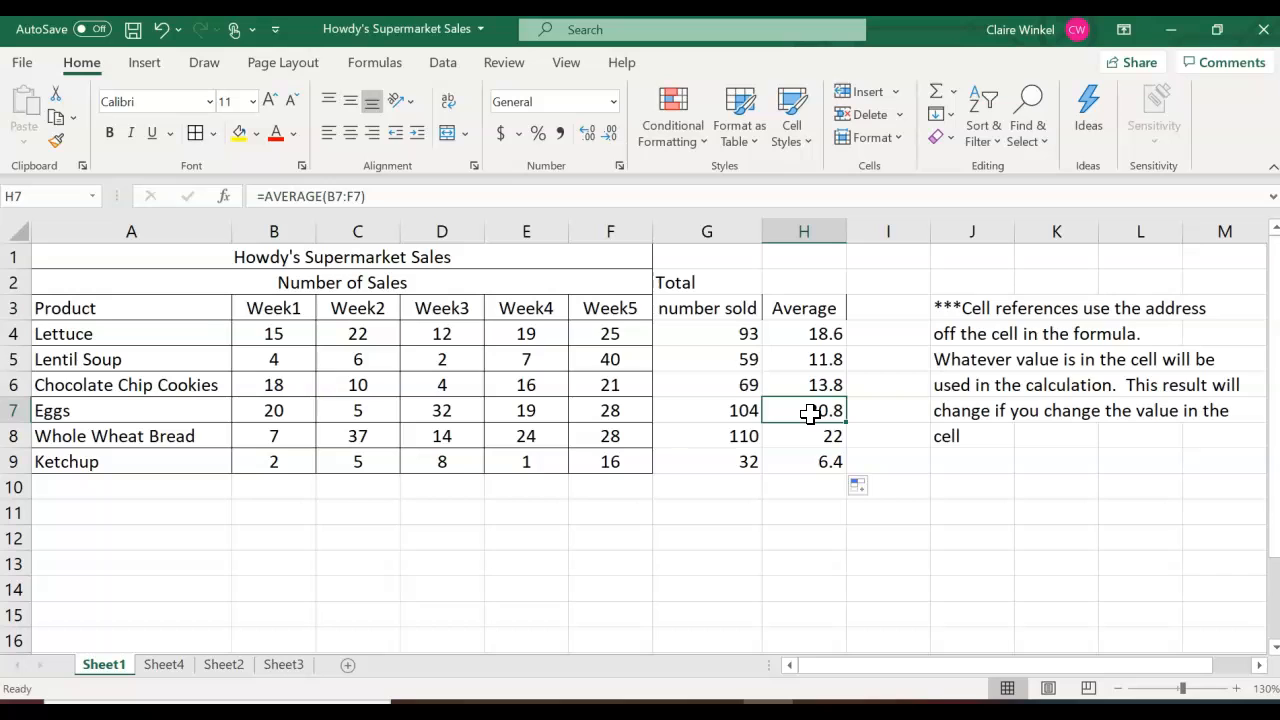
Step: Label A11 "Maximum value" and calculate the highest Week1 sales in B11 with the MAX function over B4:B9
{"action": "left_click", "coordinate": [102, 511]}
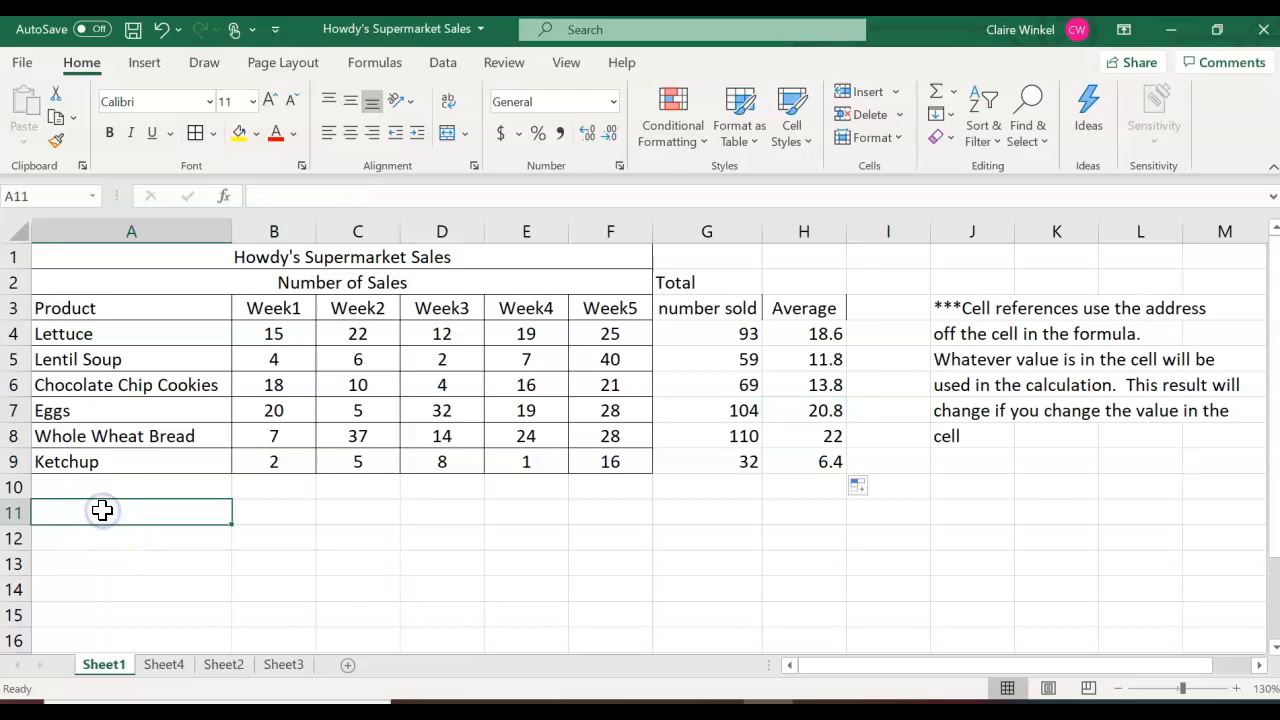
{"action": "type", "text": "Maximum value"}
{"action": "left_click", "coordinate": [257, 510]}
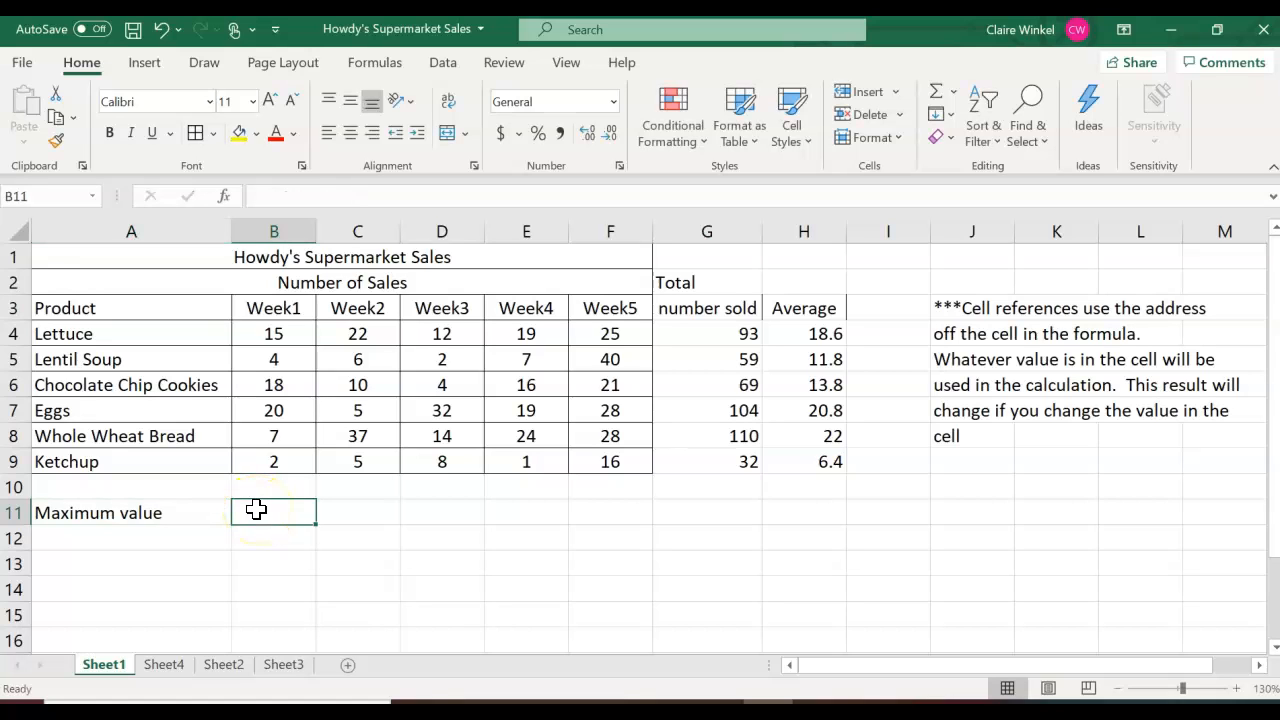
{"action": "type", "text": "=max("}
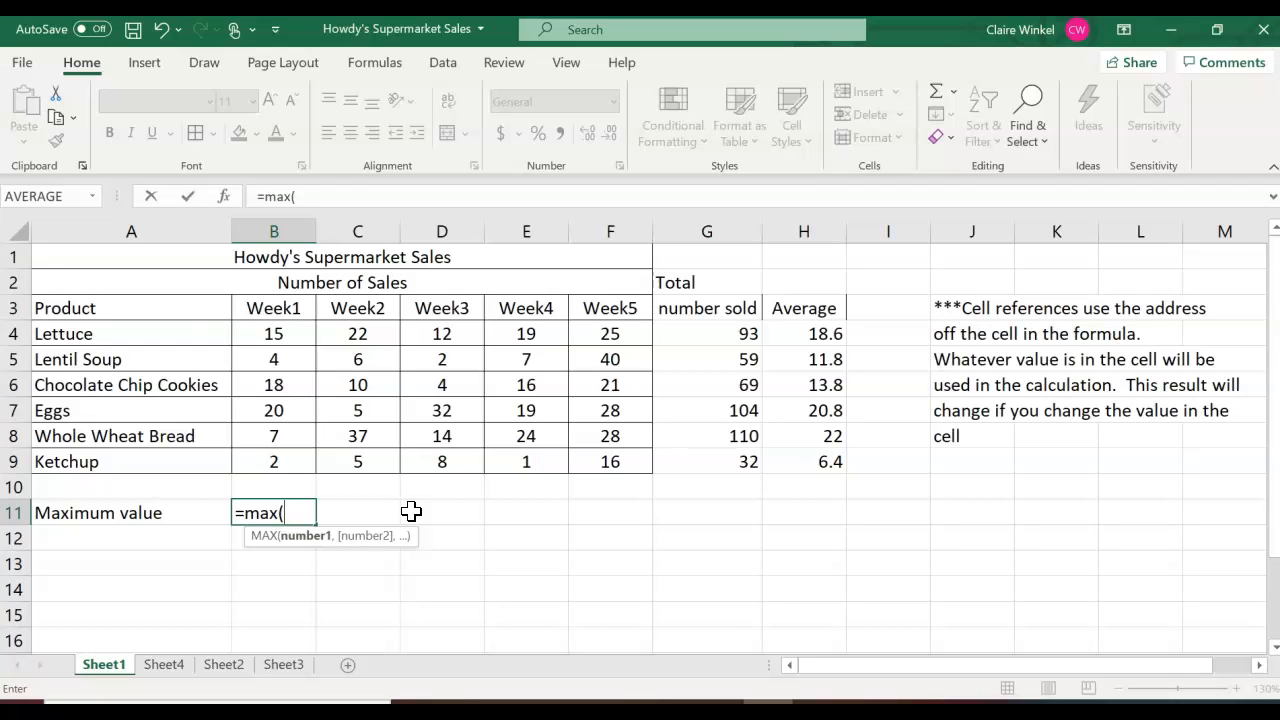
{"action": "left_click", "coordinate": [290, 334]}
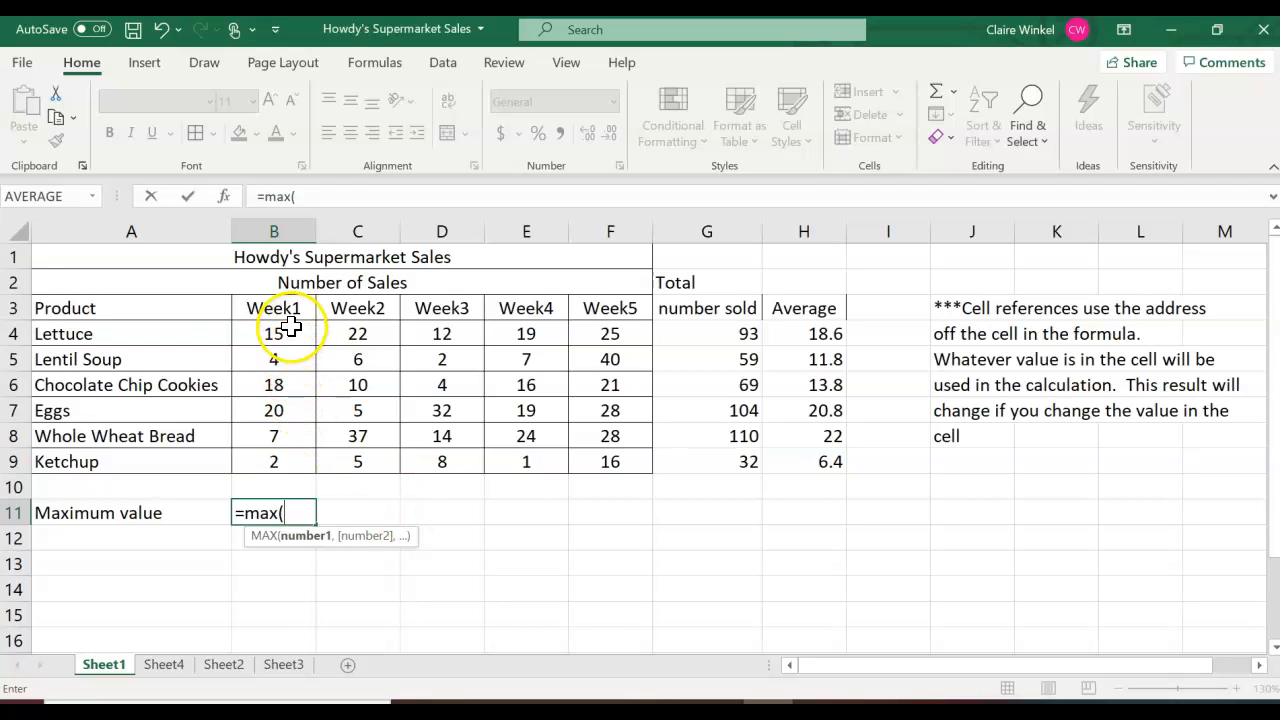
{"action": "left_click_drag", "start_coordinate": [290, 334], "coordinate": [285, 468]}
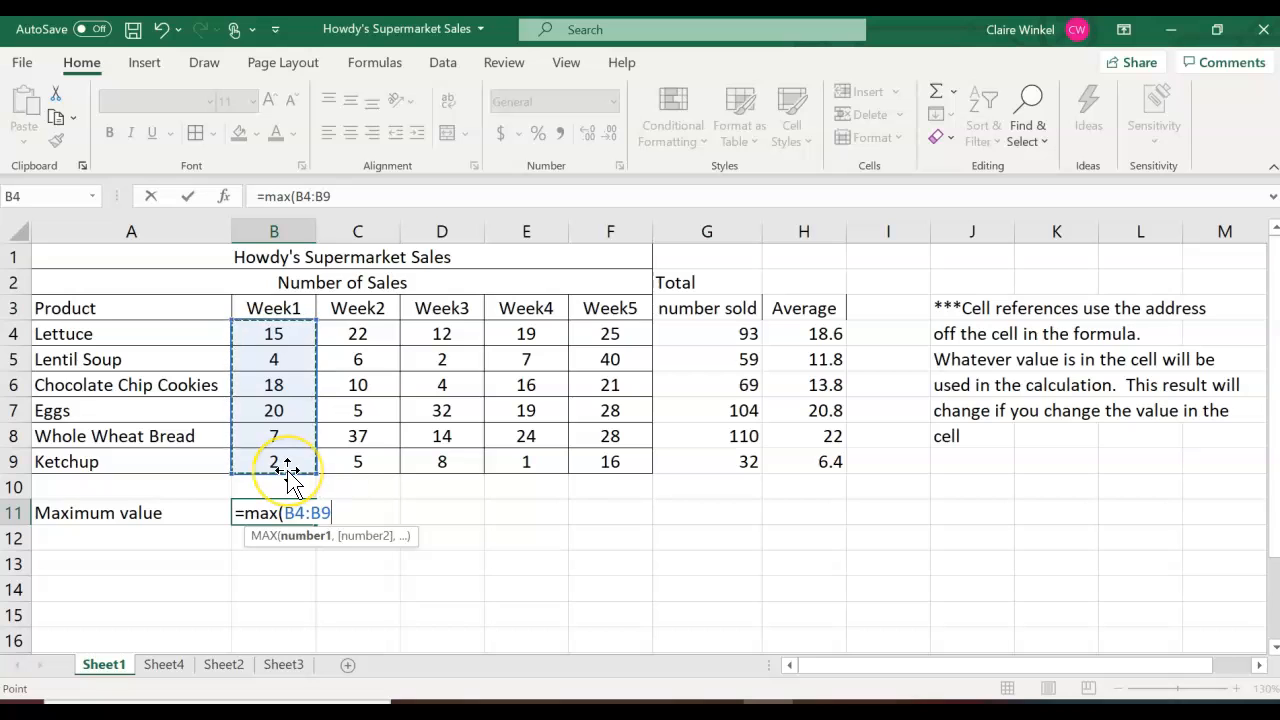
{"action": "key", "text": "Return"}
{"action": "left_click", "coordinate": [291, 543]}
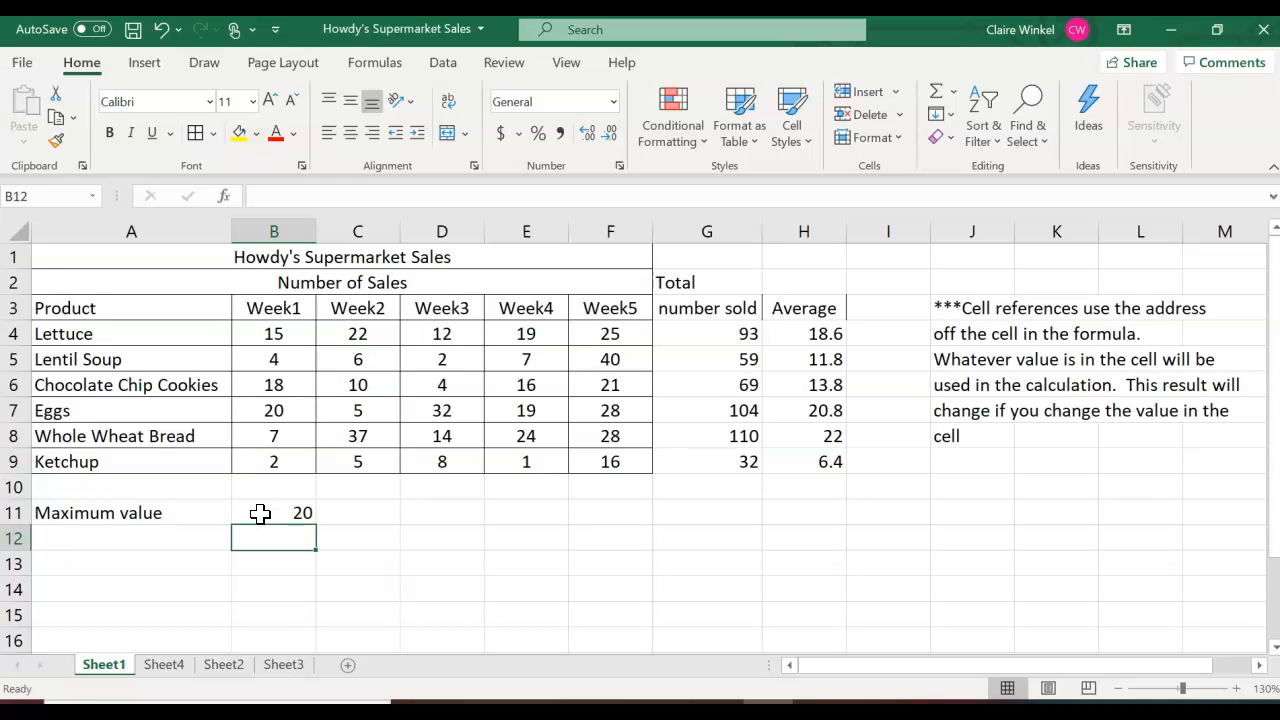
Step: Enter the text note "max()" in C11 to show which function the maximum value uses
{"action": "left_click", "coordinate": [356, 512]}
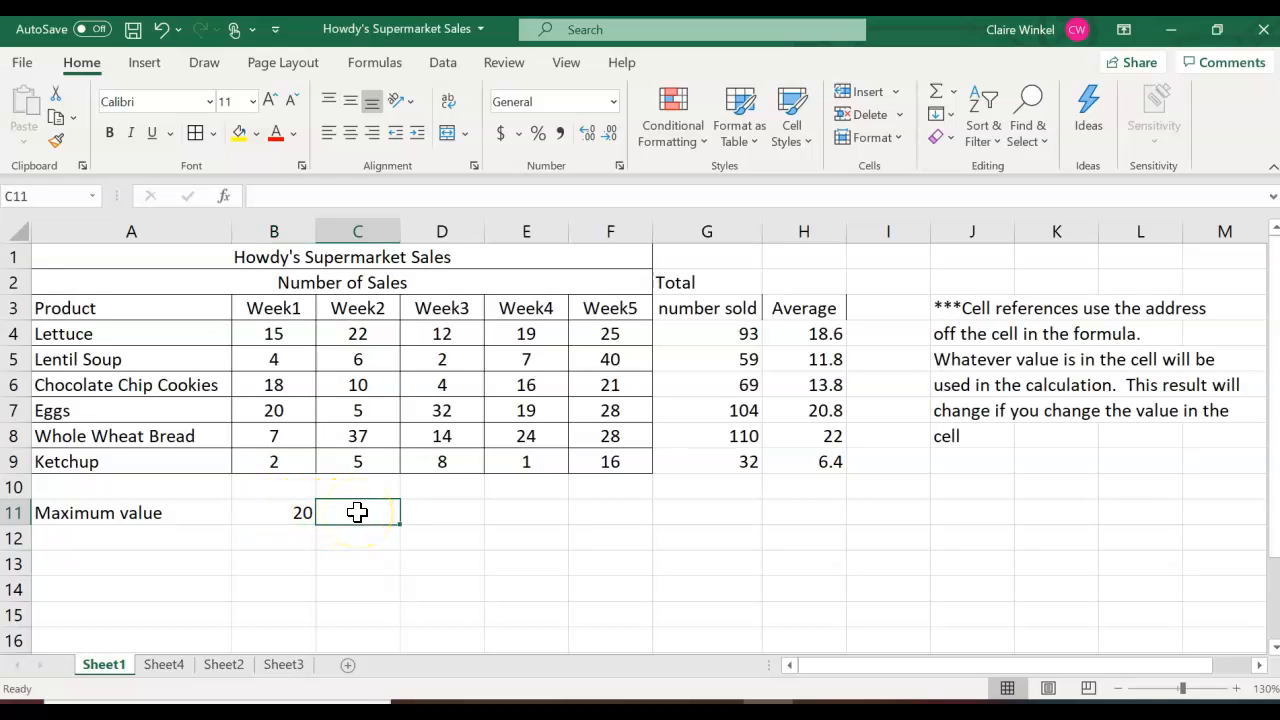
{"action": "type", "text": "max = ma"}
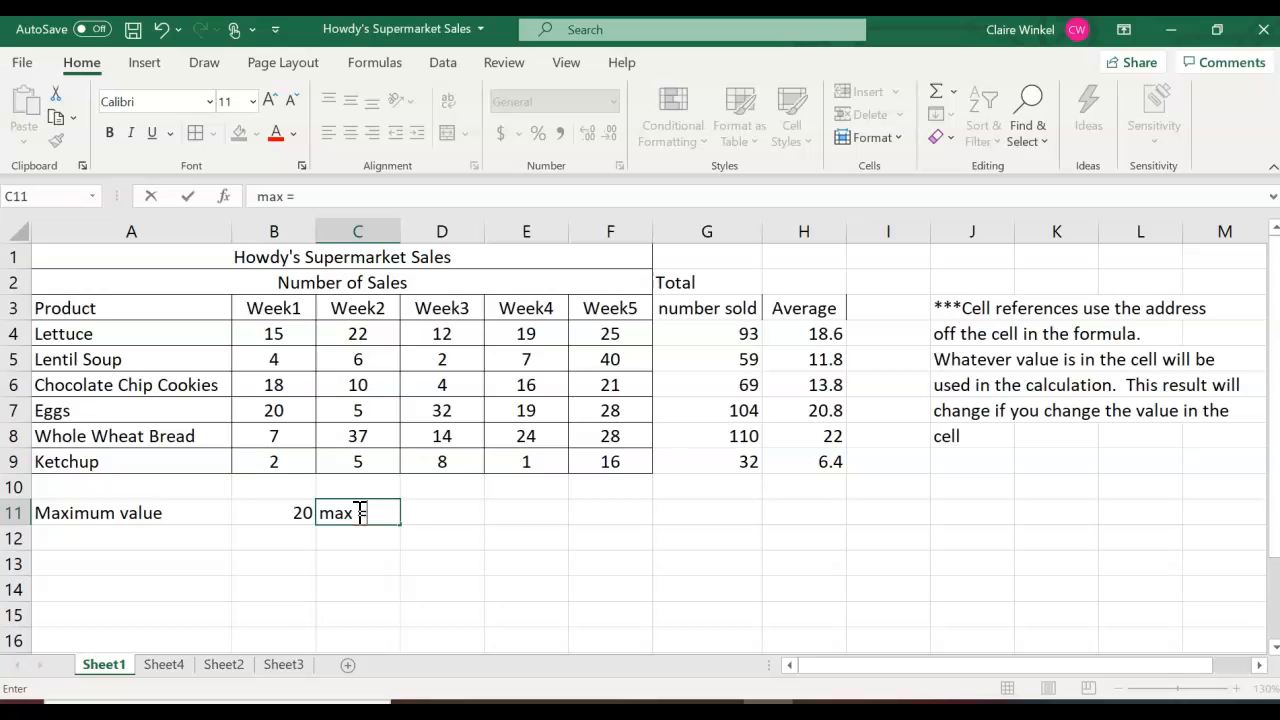
{"action": "key", "text": "BackSpace"}
{"action": "key", "text": "BackSpace"}
{"action": "key", "text": "BackSpace"}
{"action": "key", "text": "BackSpace"}
{"action": "key", "text": "BackSpace"}
{"action": "type", "text": "max("}
{"action": "key", "text": "Return"}
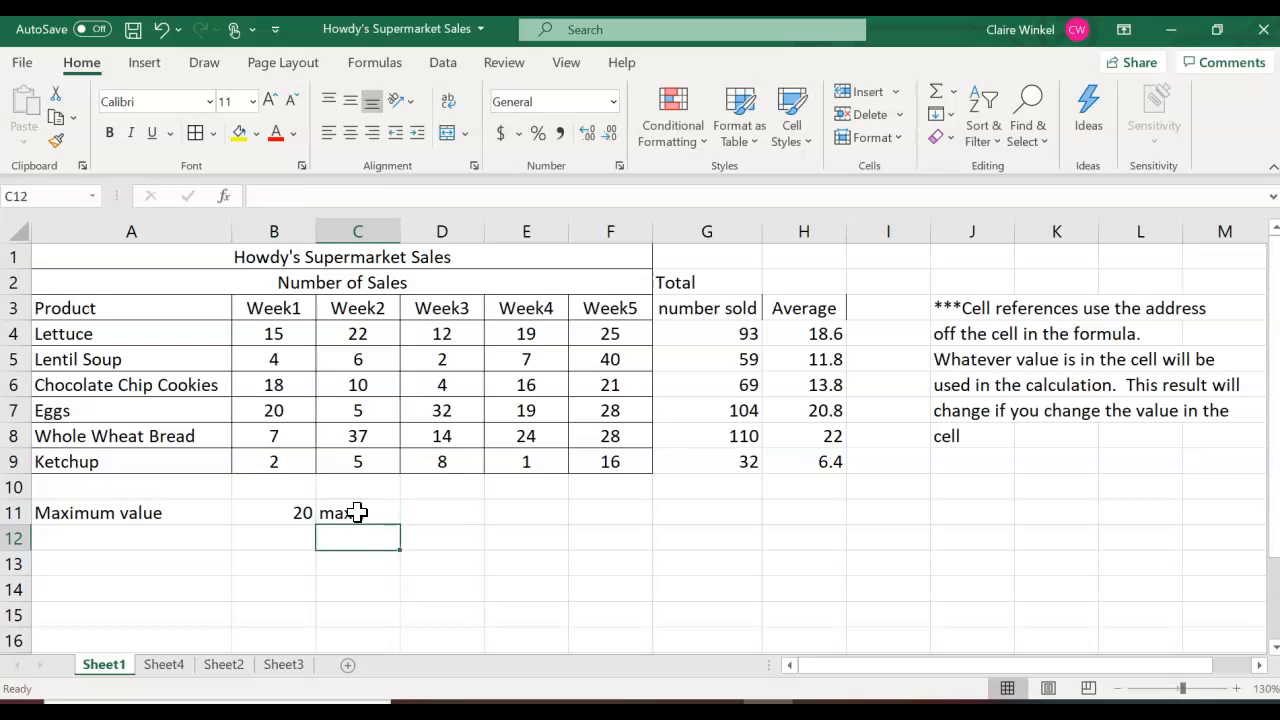
Step: Enter the label "Minimum value min()" in cell A12
{"action": "left_click", "coordinate": [277, 540]}
{"action": "left_click", "coordinate": [206, 535]}
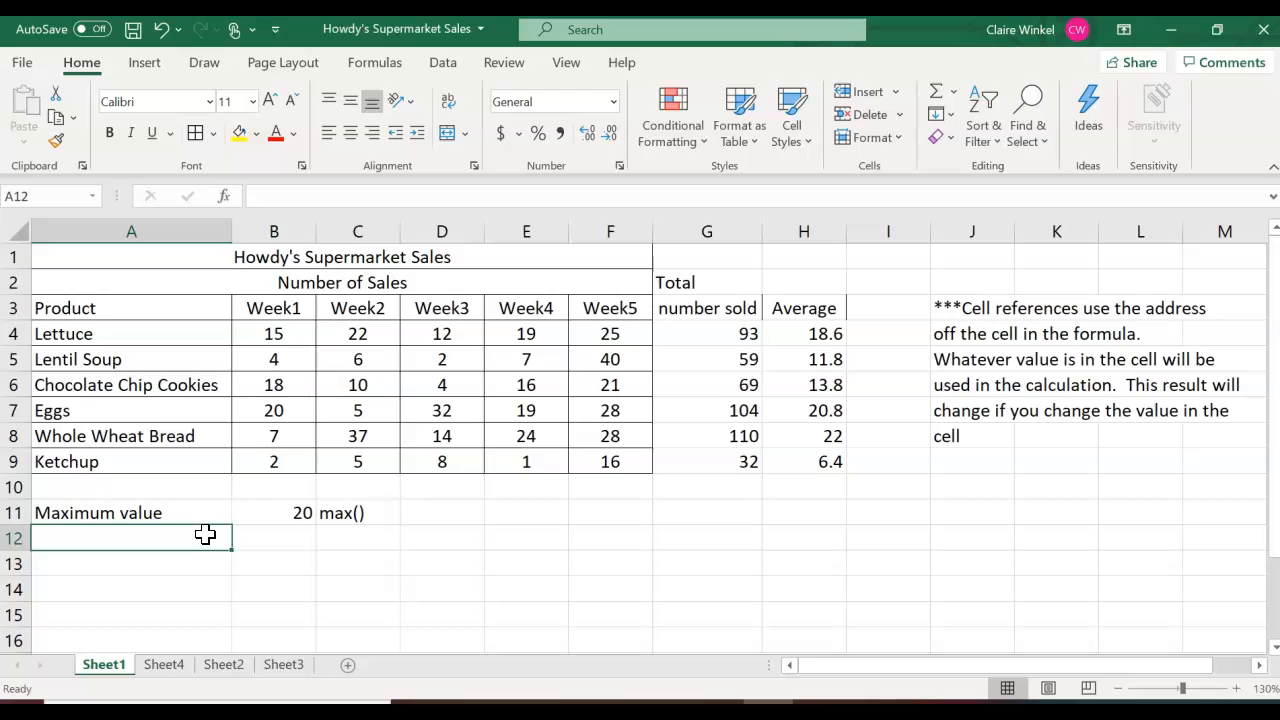
{"action": "type", "text": "Minimum v"}
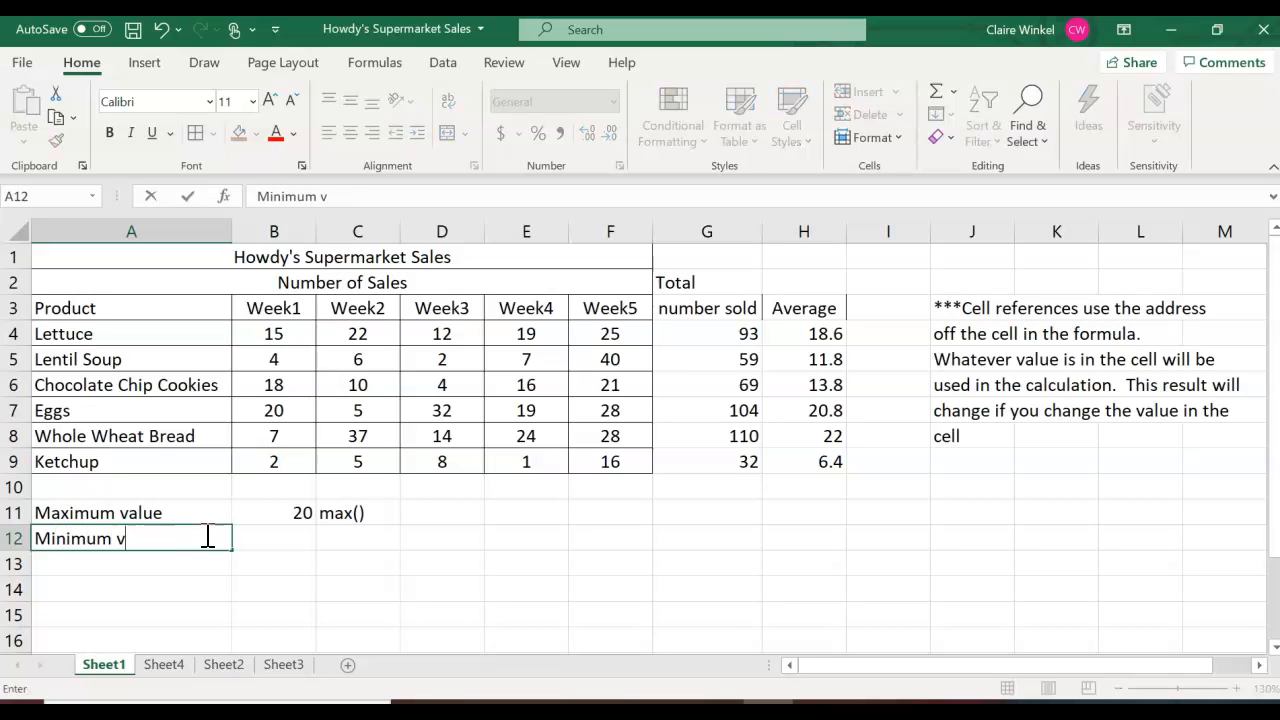
{"action": "type", "text": "alue  min("}
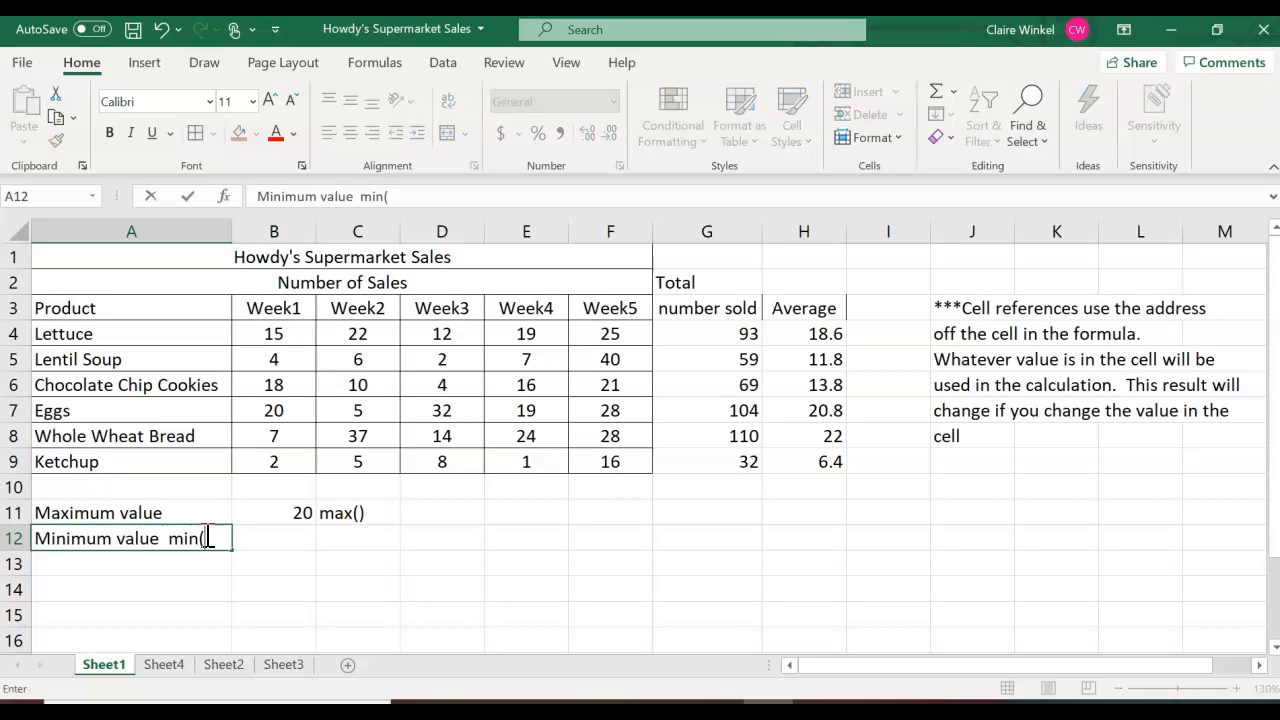
{"action": "type", "text": ")"}
Step: Calculate the lowest Week1 sales in B12 with the MIN function over B4:B9, and fill the formula across to F12
{"action": "left_click", "coordinate": [277, 538]}
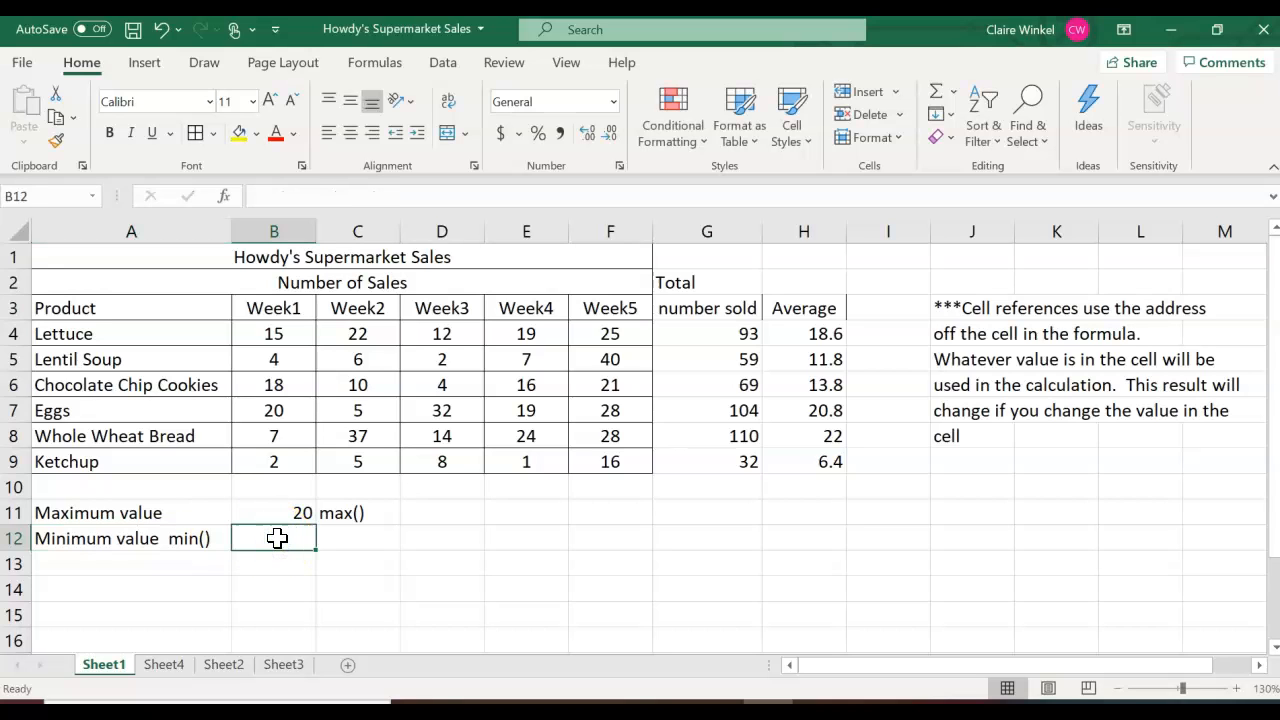
{"action": "type", "text": "="}
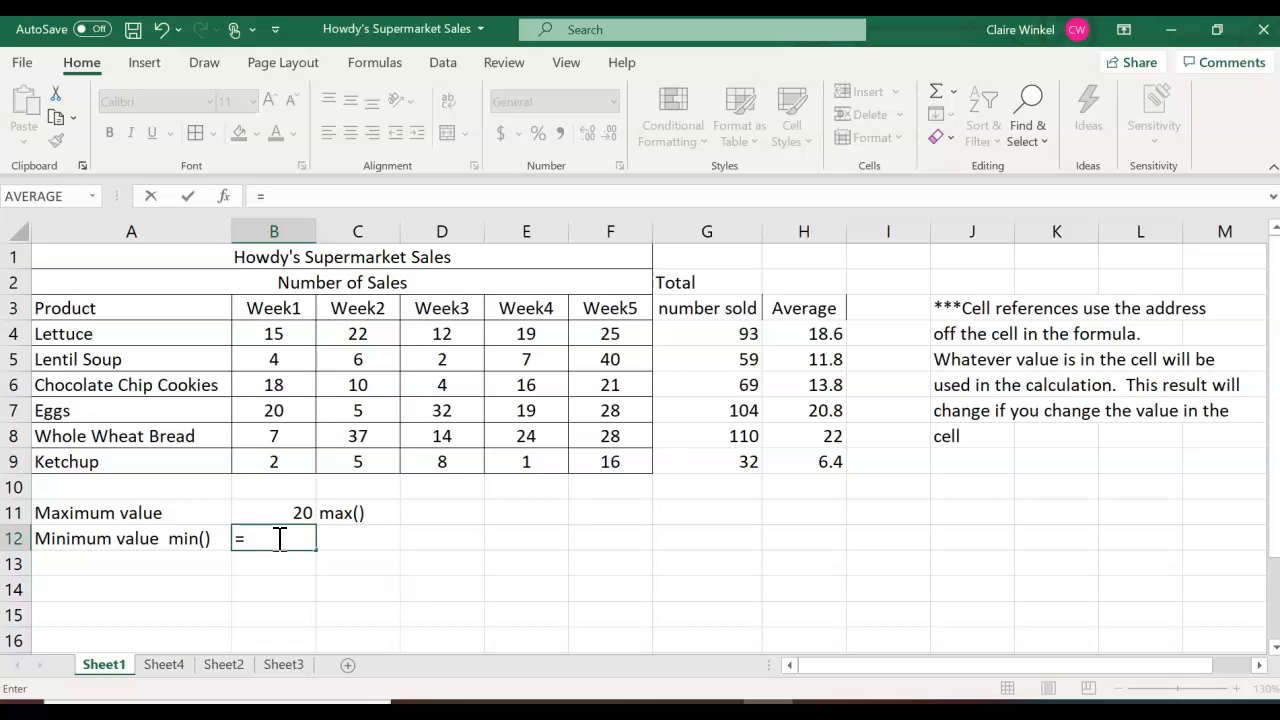
{"action": "type", "text": "min("}
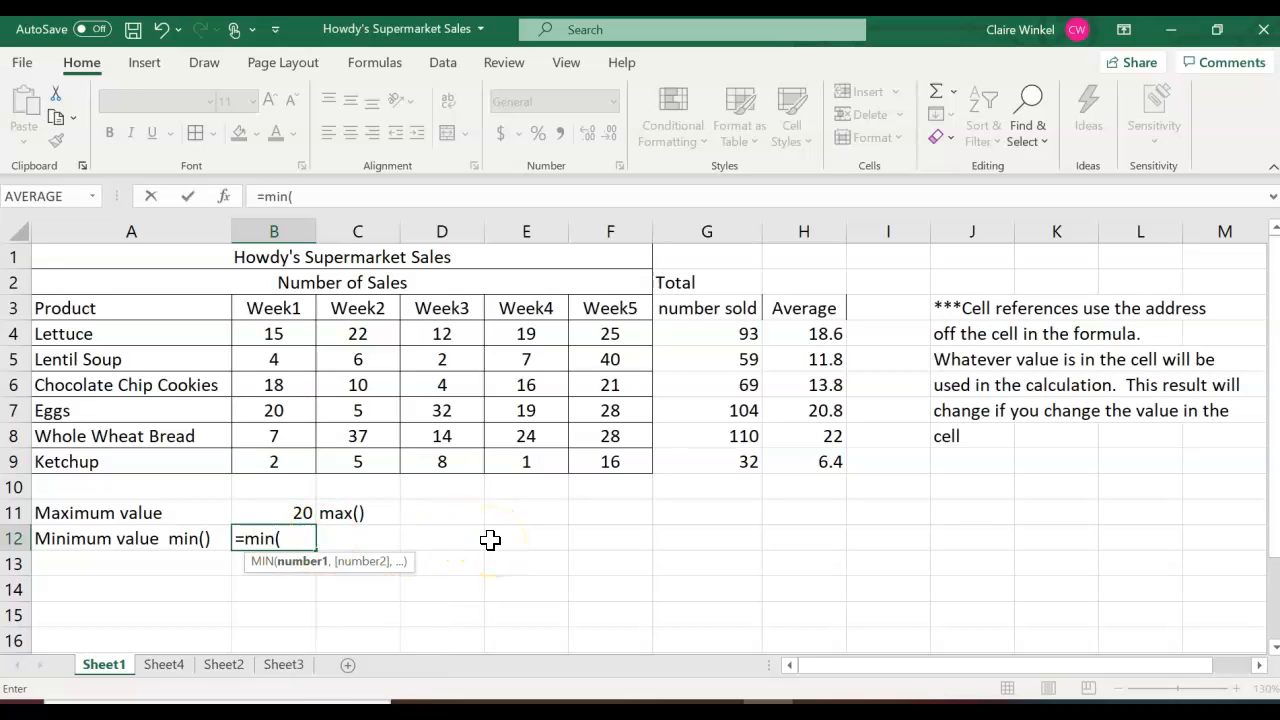
{"action": "left_click_drag", "start_coordinate": [283, 336], "coordinate": [283, 463]}
{"action": "key", "text": "Return"}
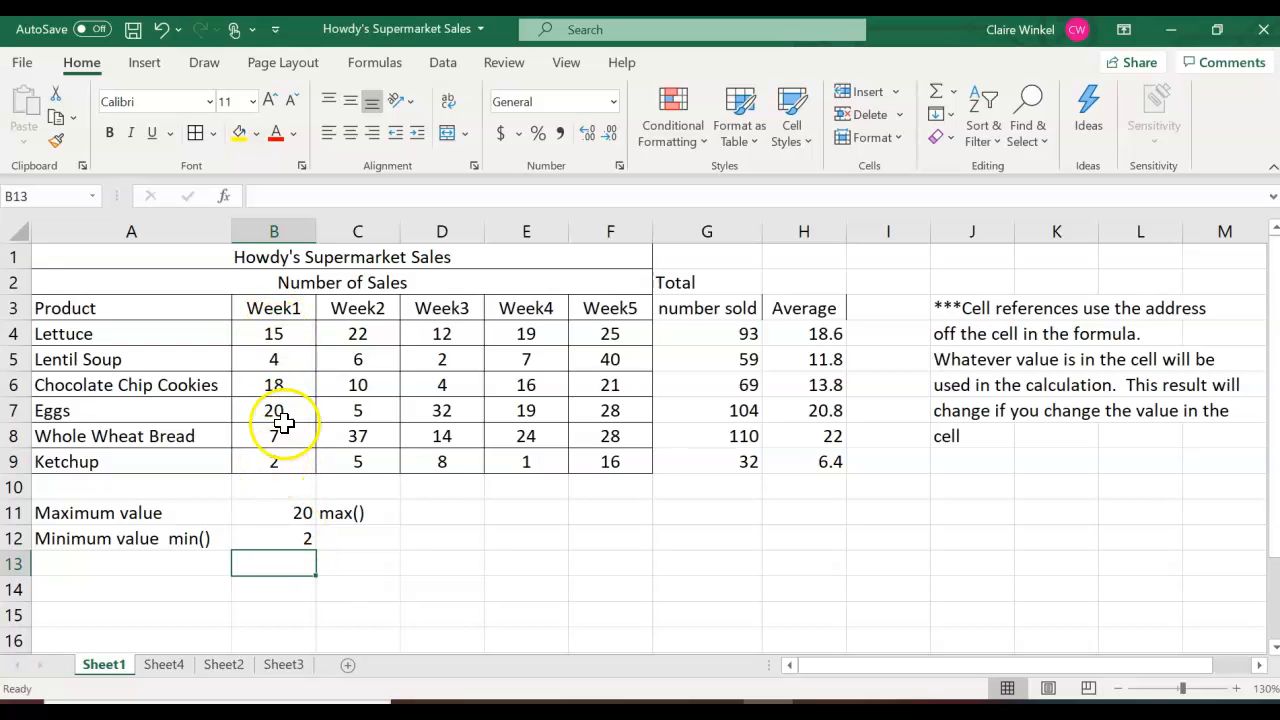
{"action": "left_click", "coordinate": [281, 541]}
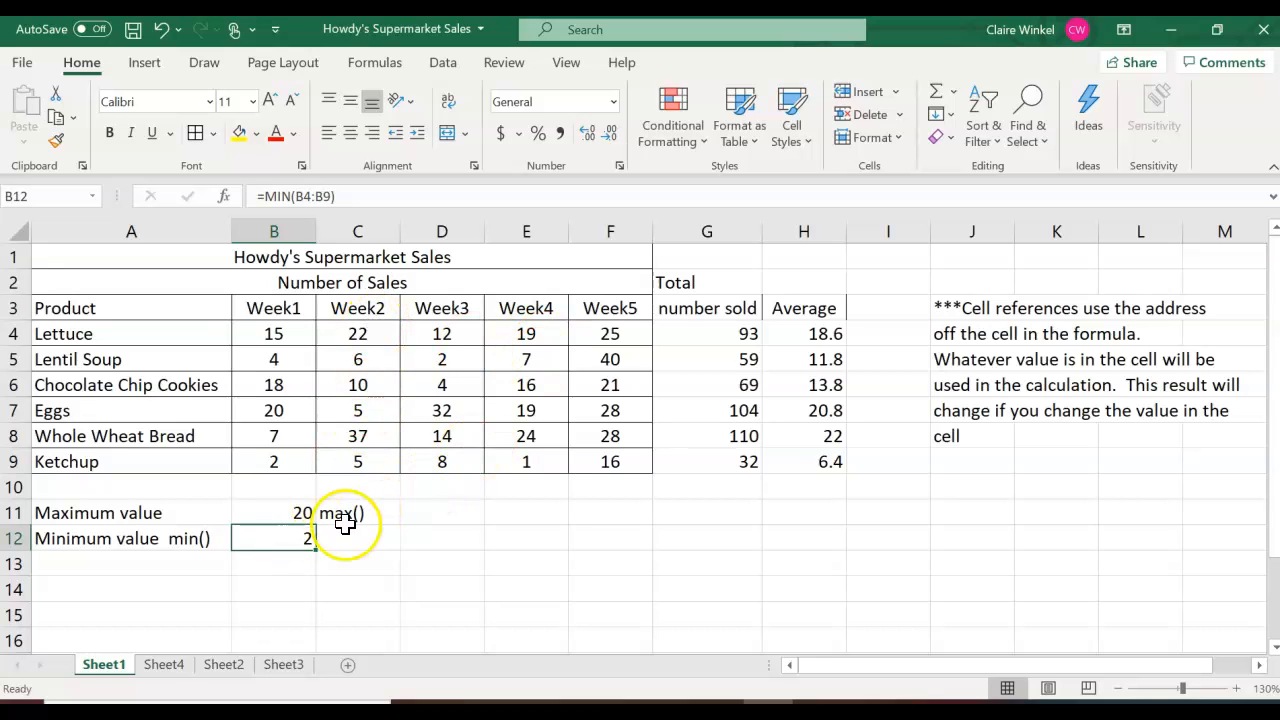
{"action": "left_click_drag", "start_coordinate": [315, 548], "coordinate": [663, 543]}
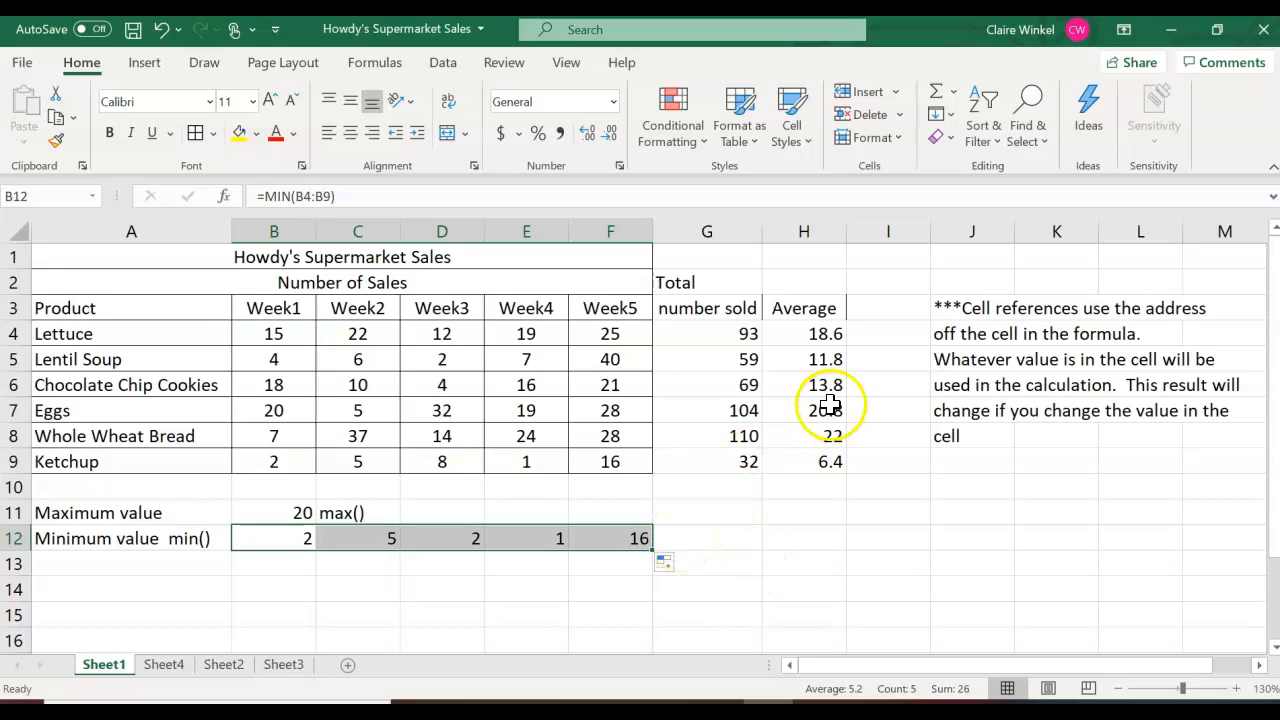
Step: Calculate the Lettuce row's total sales in I4 with the SUM function over B4:F4
{"action": "left_click", "coordinate": [880, 330]}
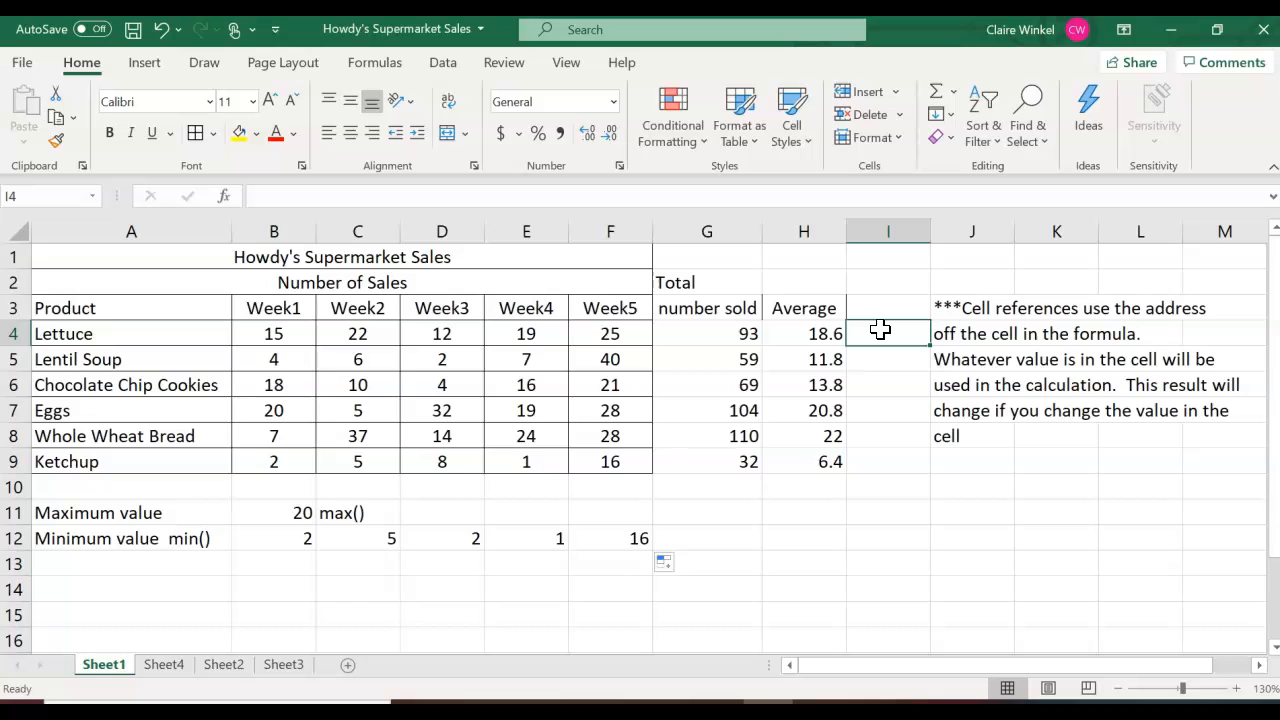
{"action": "type", "text": "=sum("}
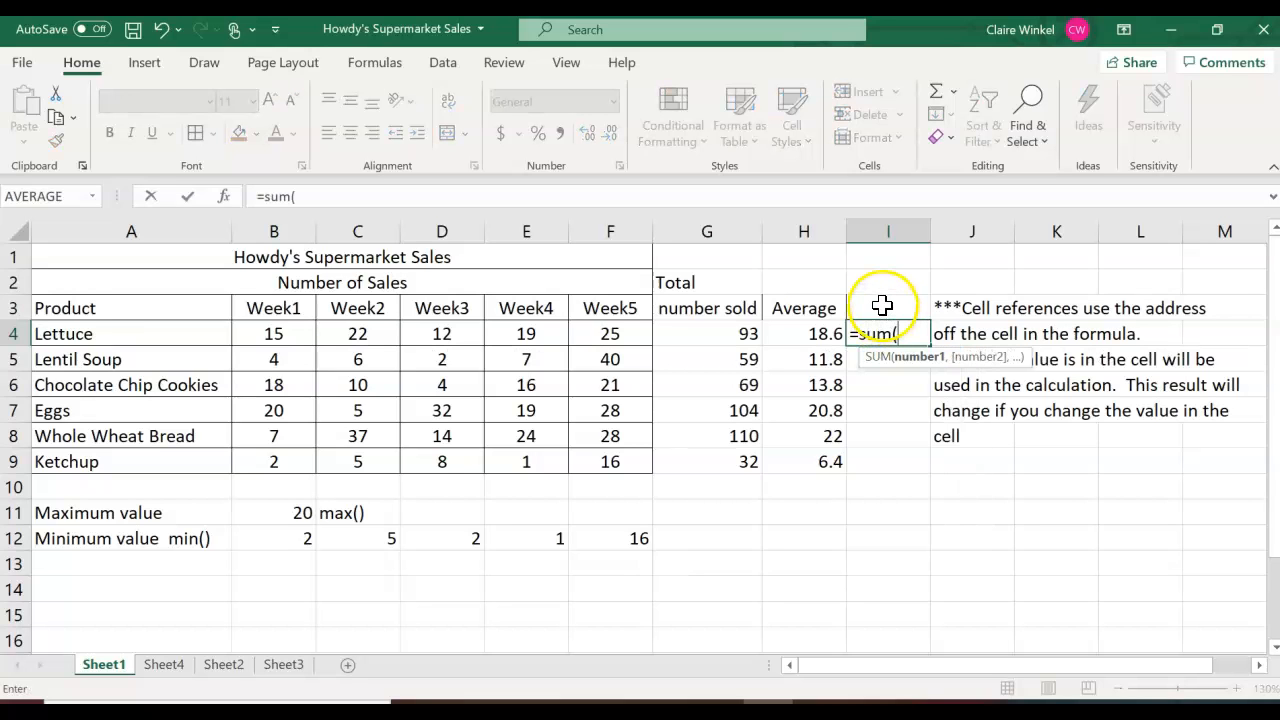
{"action": "left_click", "coordinate": [284, 338]}
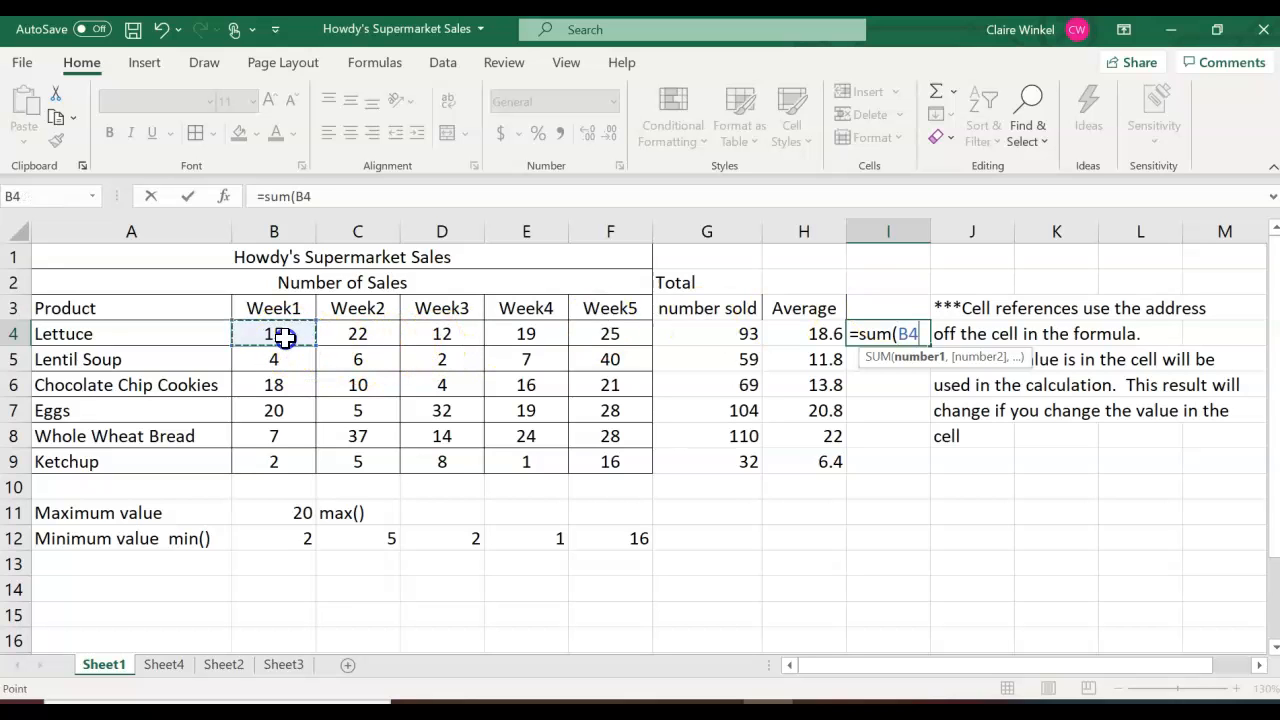
{"action": "left_click_drag", "start_coordinate": [284, 338], "coordinate": [609, 330]}
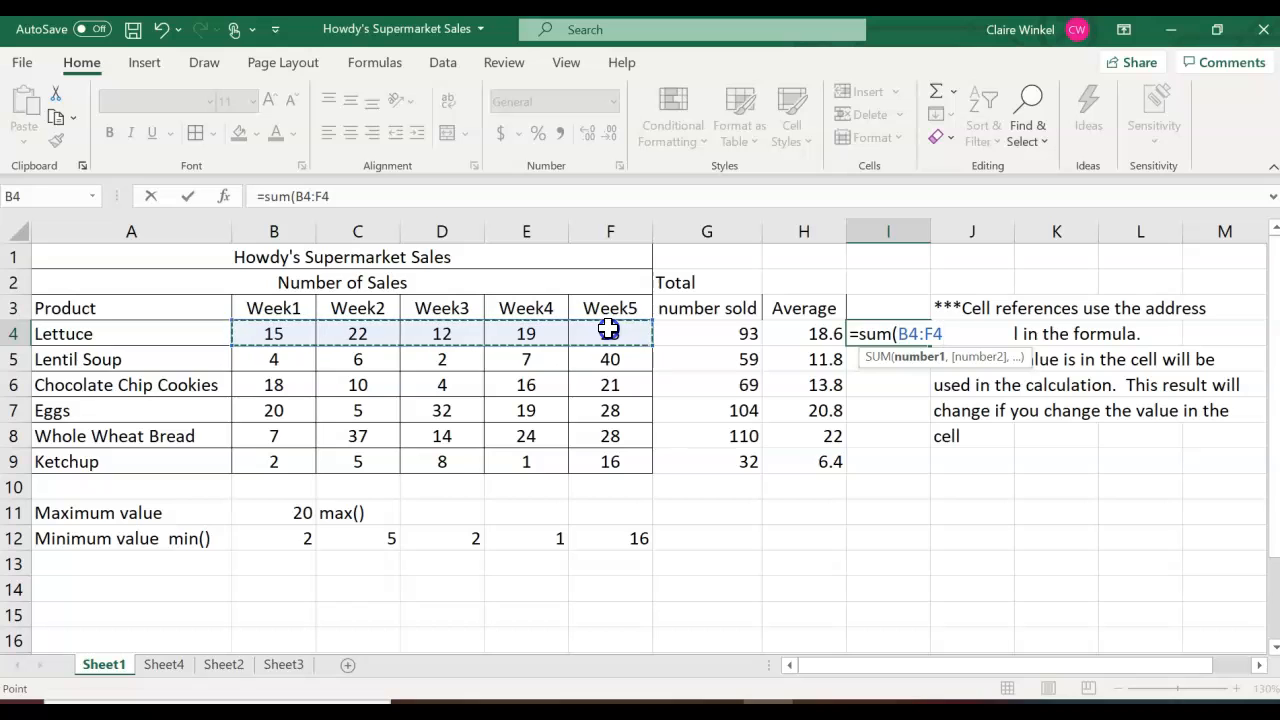
{"action": "key", "text": "Return"}
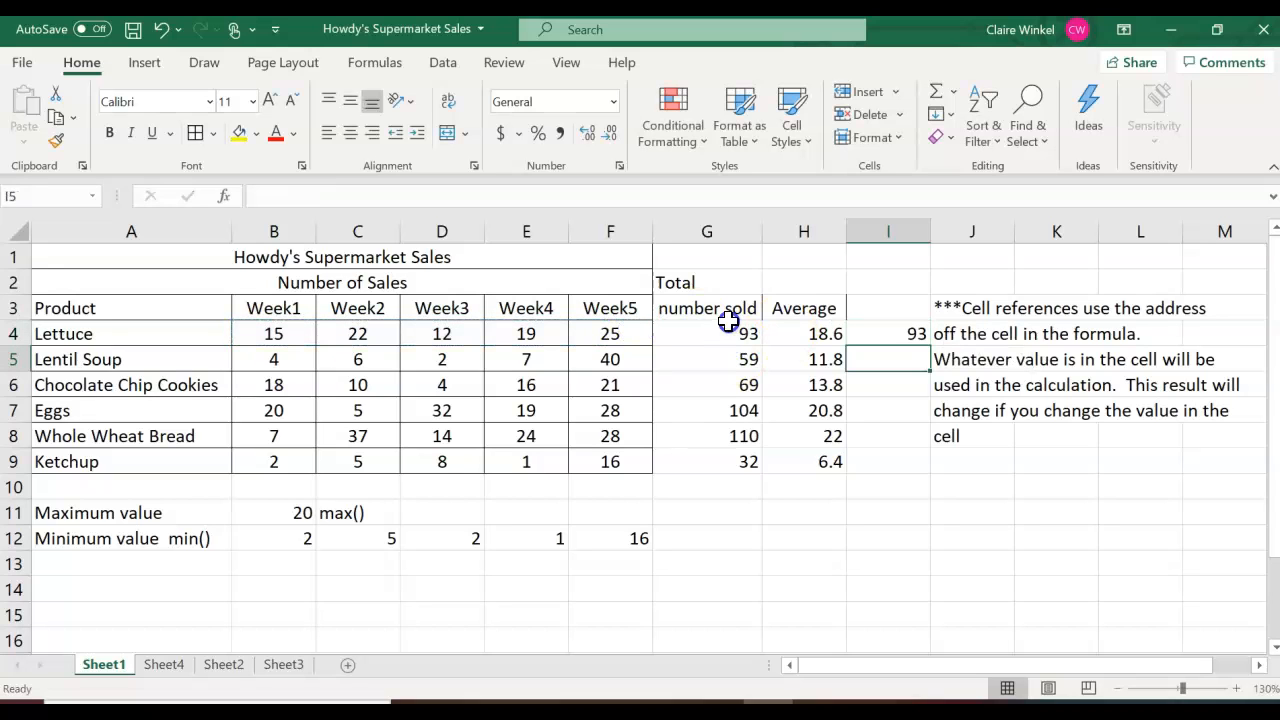
Step: Check the SUM formula in I4 and fill it down to I9
{"action": "left_click", "coordinate": [899, 333]}
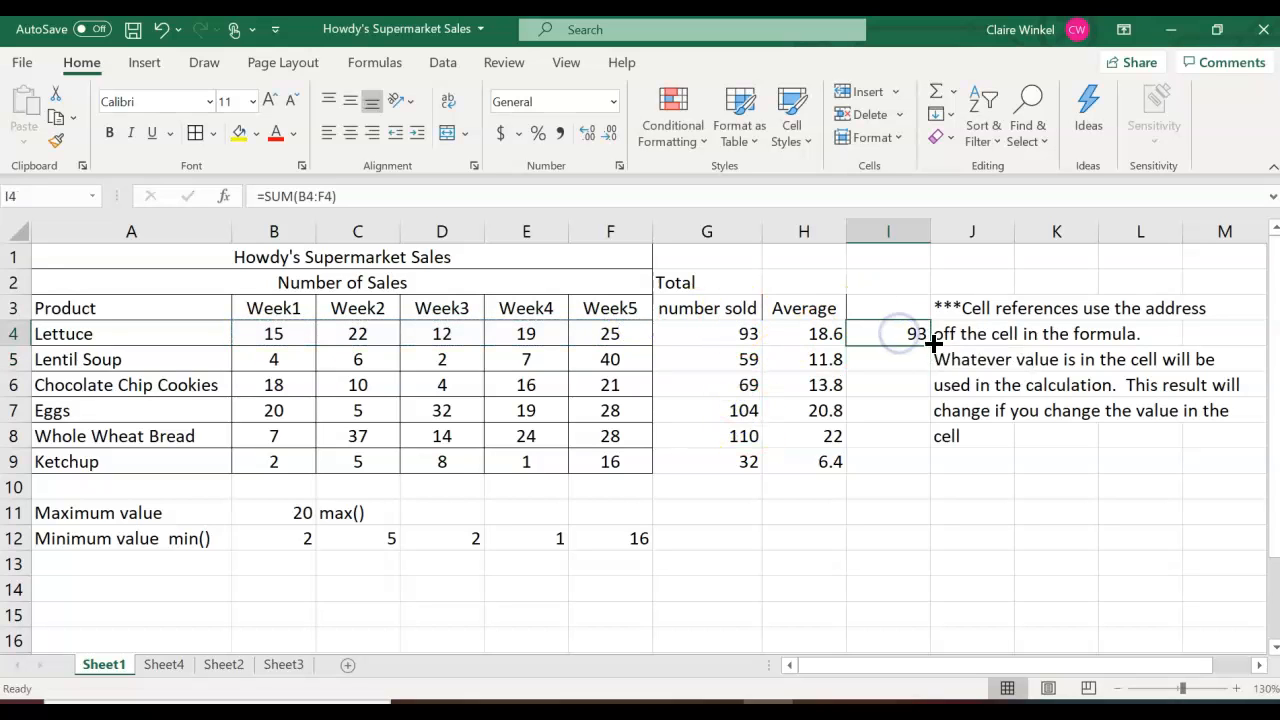
{"action": "double_click", "coordinate": [907, 334]}
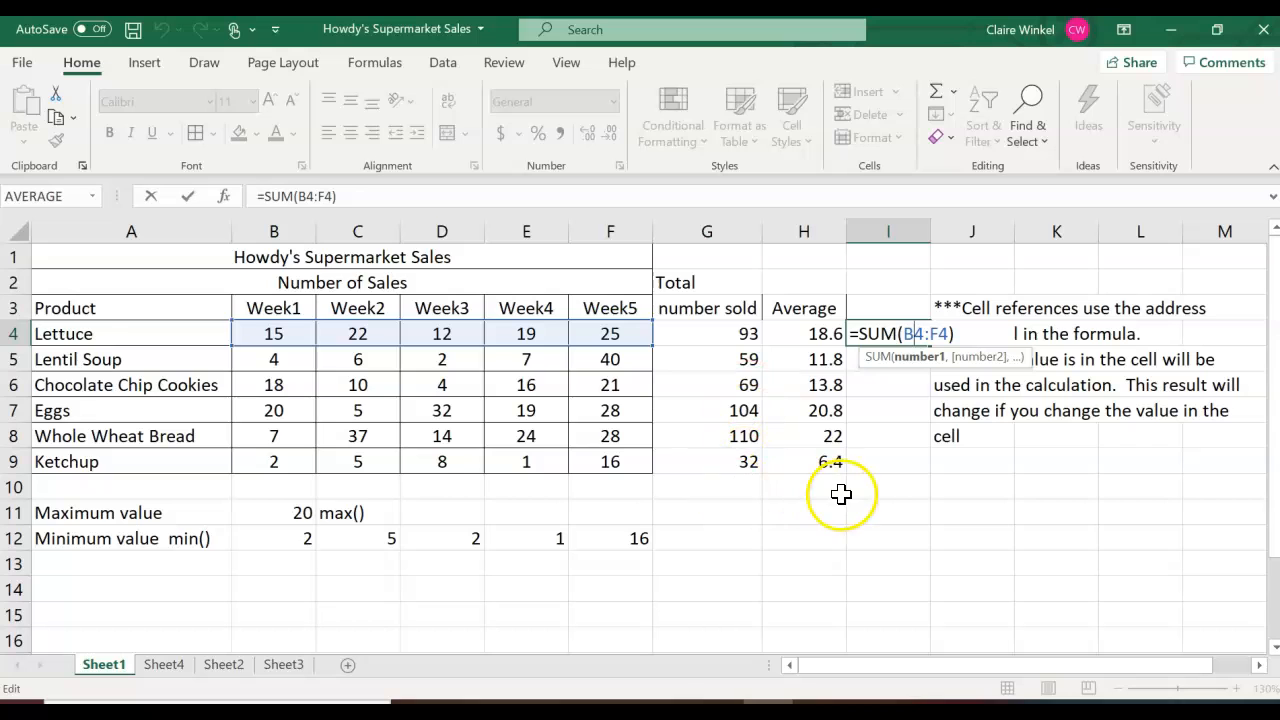
{"action": "key", "text": "Escape"}
{"action": "left_click", "coordinate": [912, 334]}
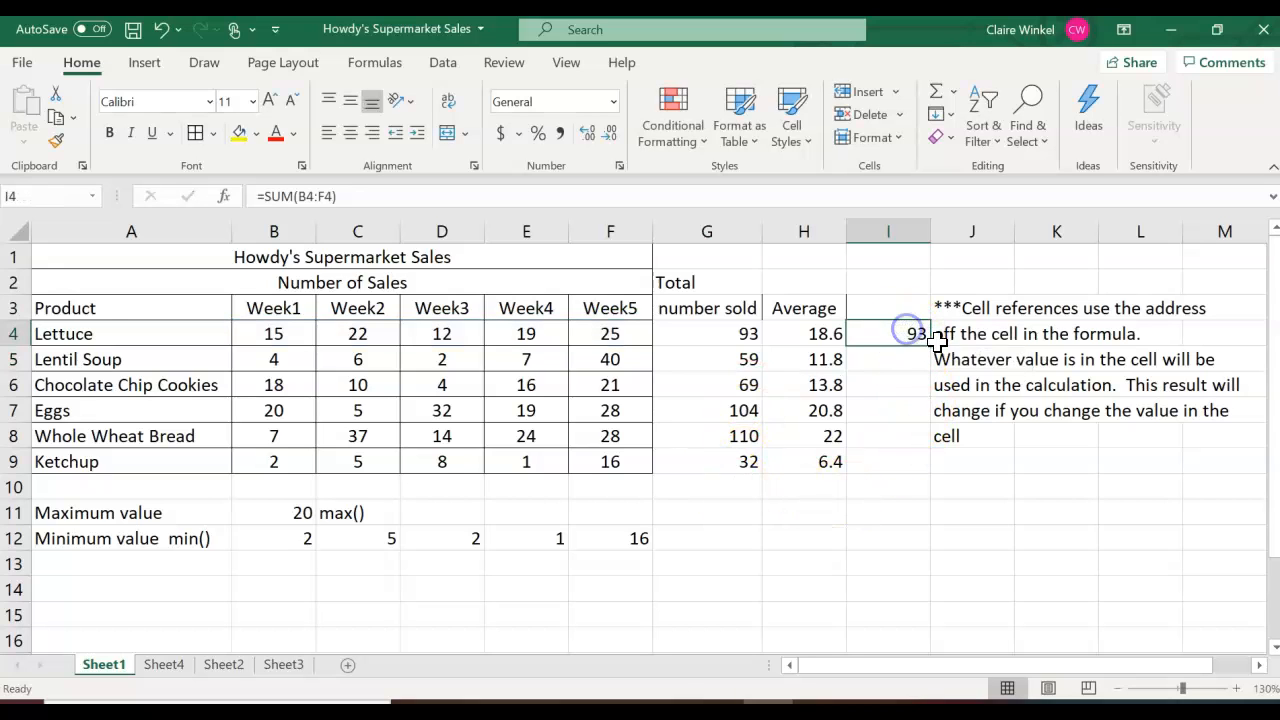
{"action": "left_click_drag", "start_coordinate": [928, 345], "coordinate": [914, 480]}
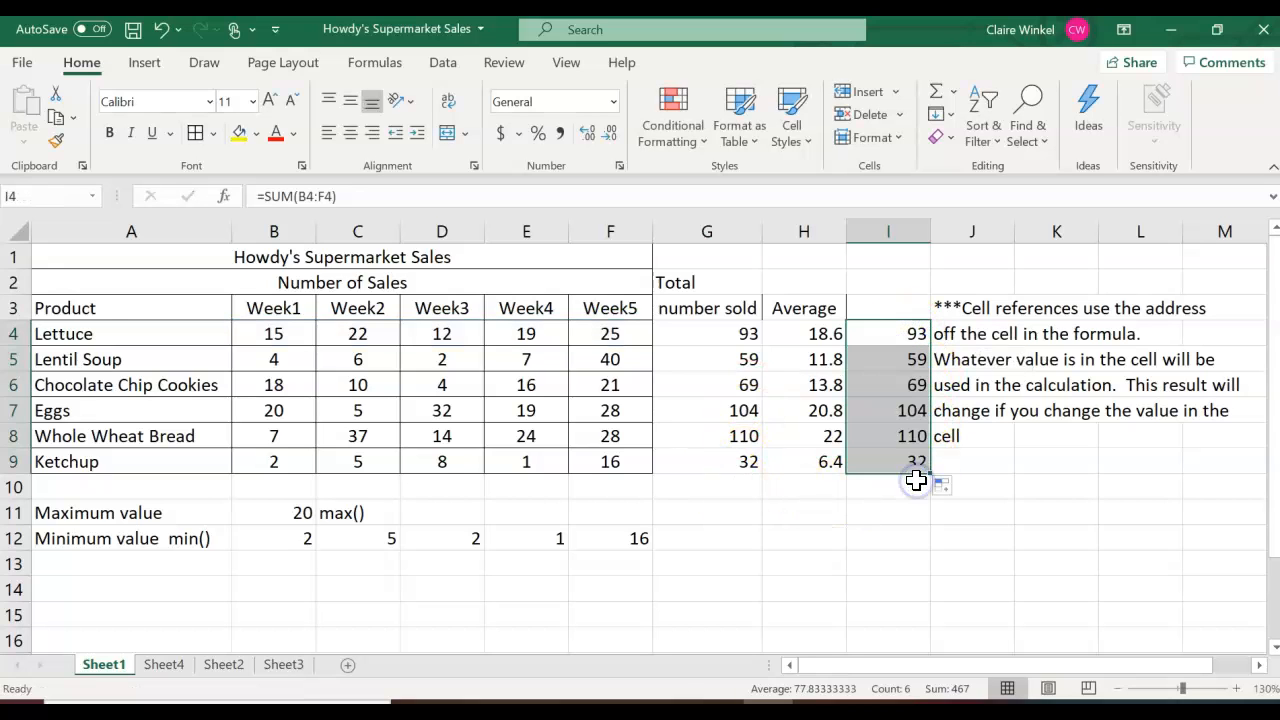
Step: Make both cell references in the I4 formula absolute so it reads =SUM($B$4:$F$4)
{"action": "left_click", "coordinate": [896, 334]}
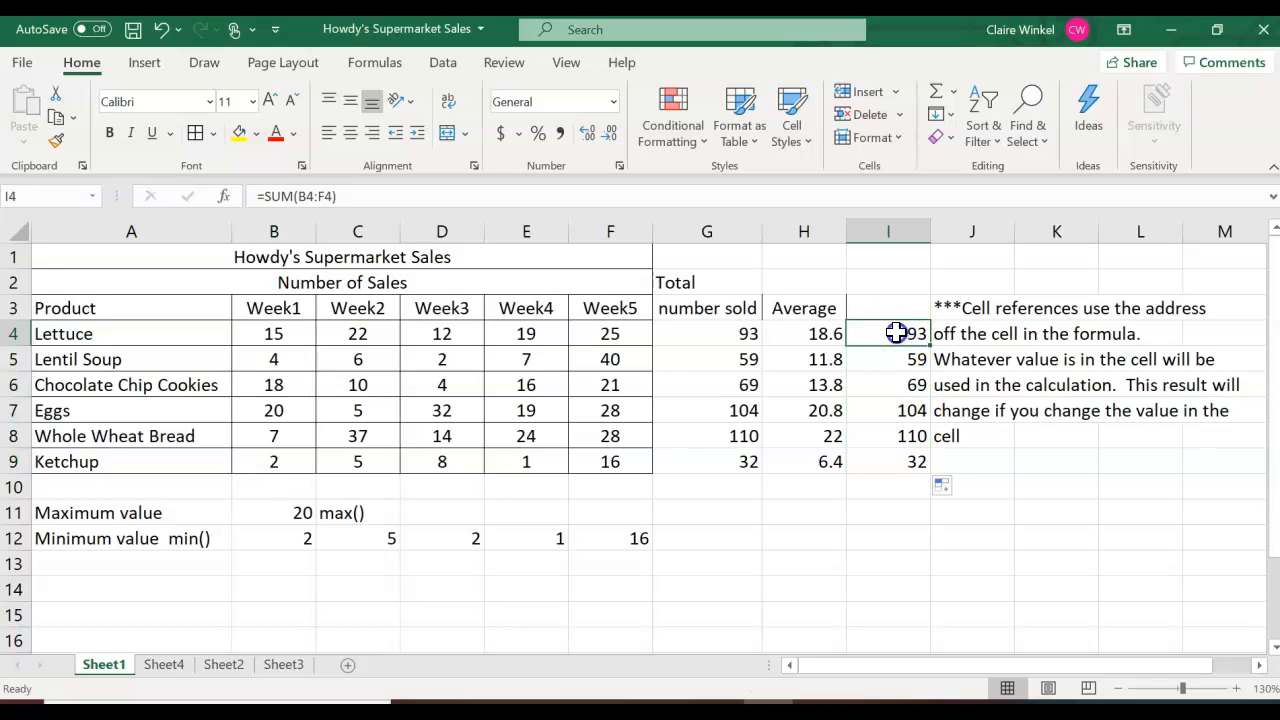
{"action": "double_click", "coordinate": [896, 334]}
{"action": "left_click", "coordinate": [913, 333]}
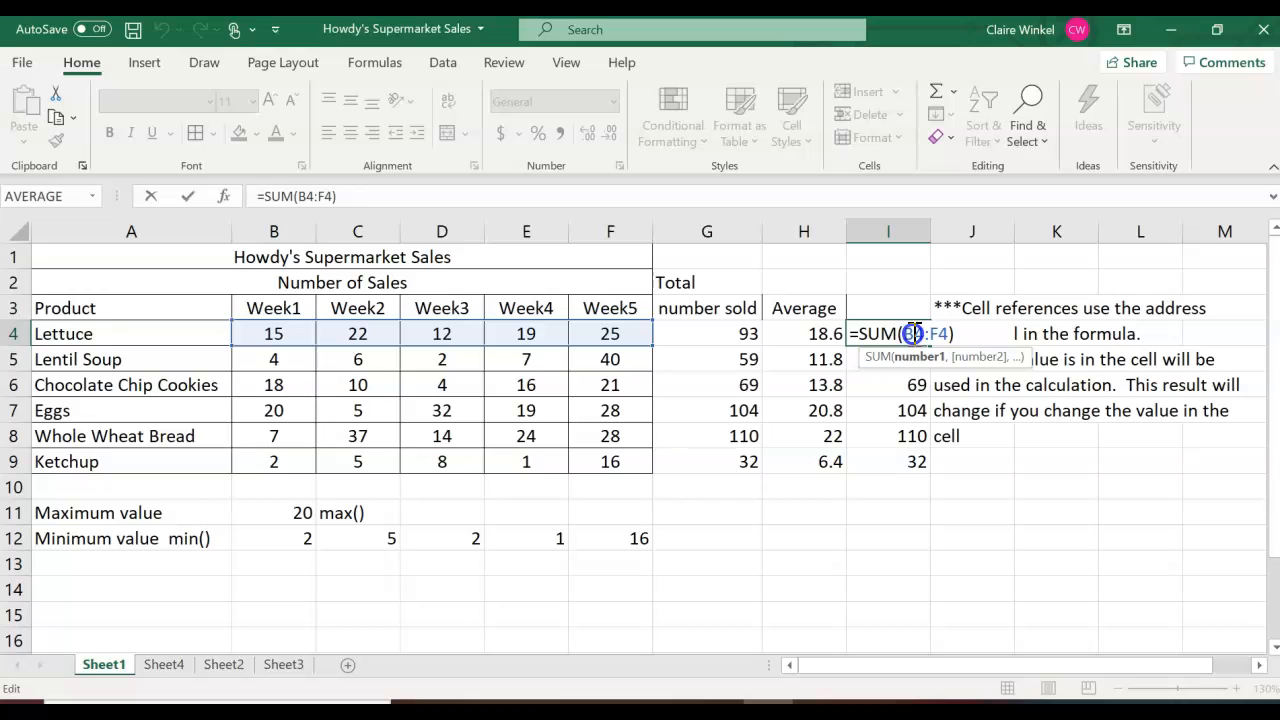
{"action": "key", "text": "F4"}
{"action": "type", "text": "$B$4:"}
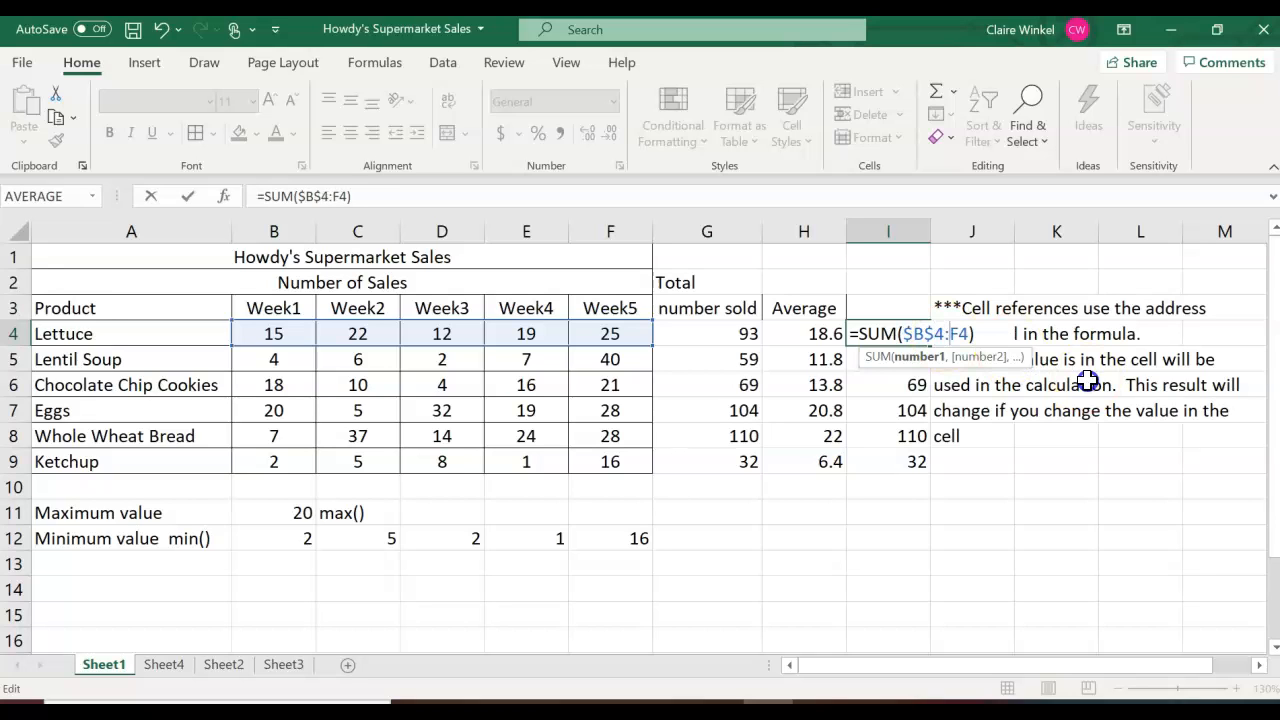
{"action": "type", "text": "$F$"}
{"action": "key", "text": "Return"}
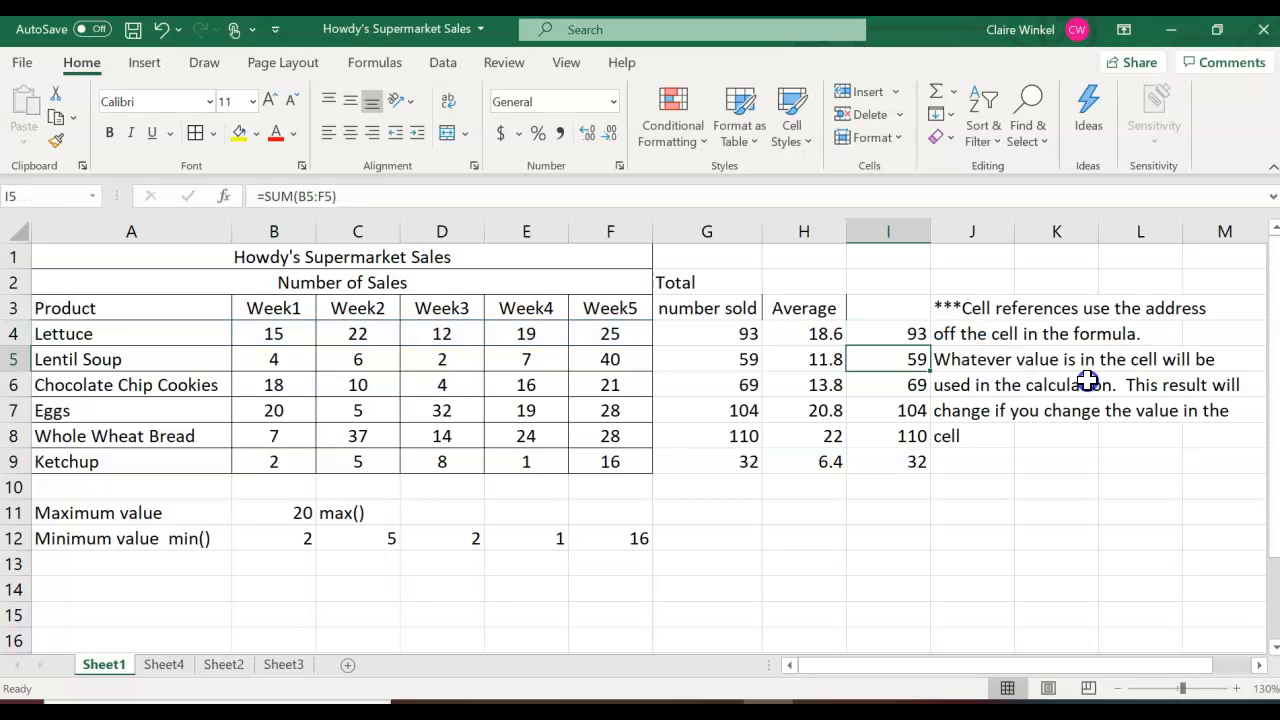
Step: Fill the absolute-reference SUM formula from I4 down to I9 and inspect the copied formula in I7
{"action": "left_click", "coordinate": [895, 334]}
{"action": "left_click_drag", "start_coordinate": [926, 336], "coordinate": [916, 466]}
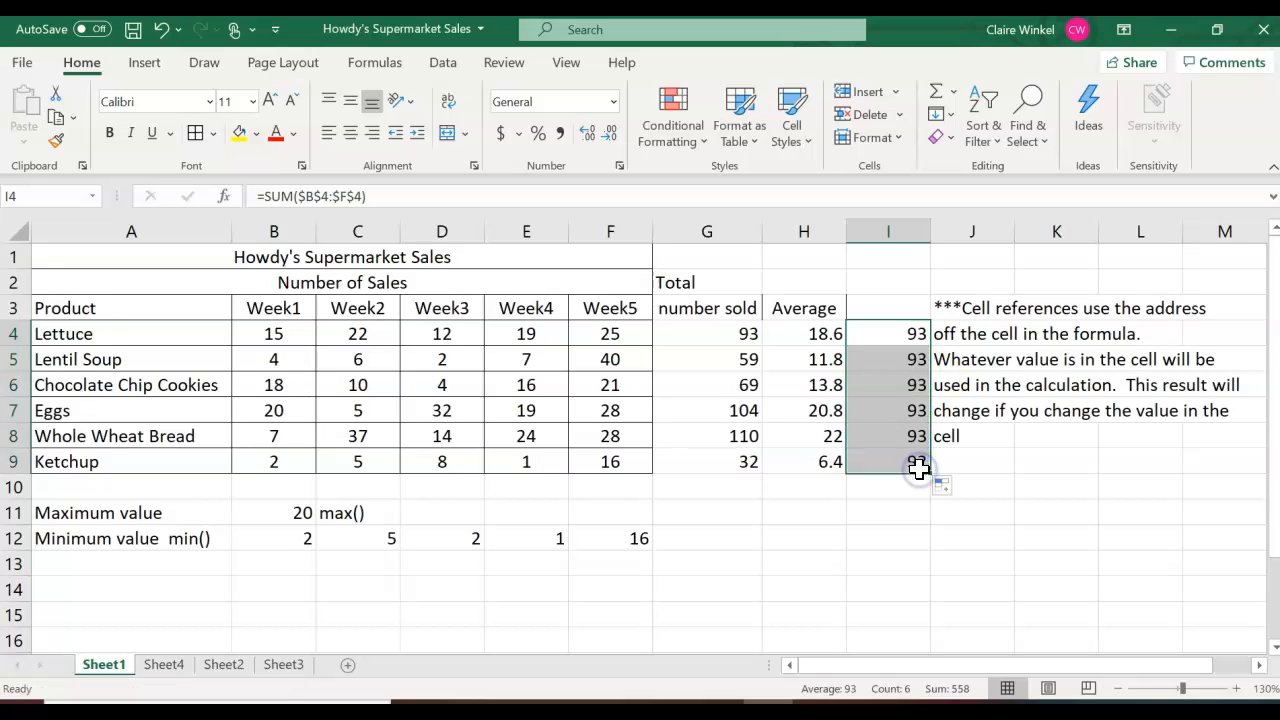
{"action": "left_click", "coordinate": [904, 569]}
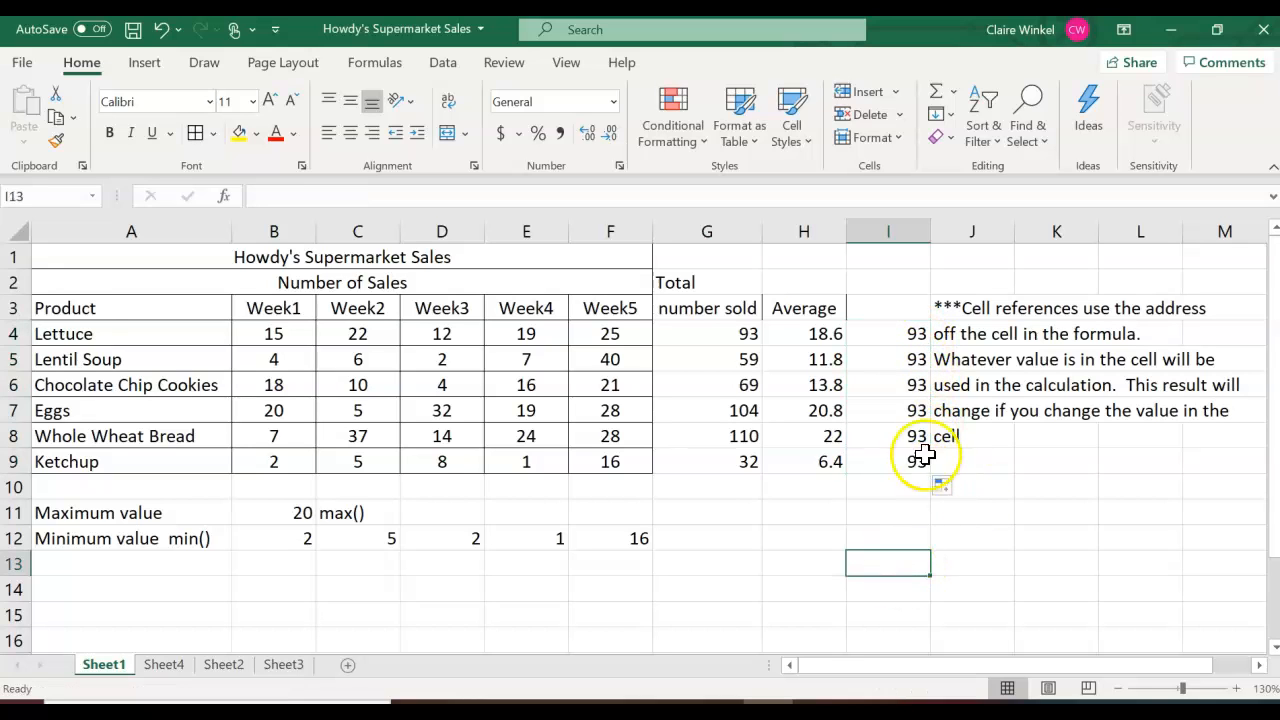
{"action": "double_click", "coordinate": [908, 410]}
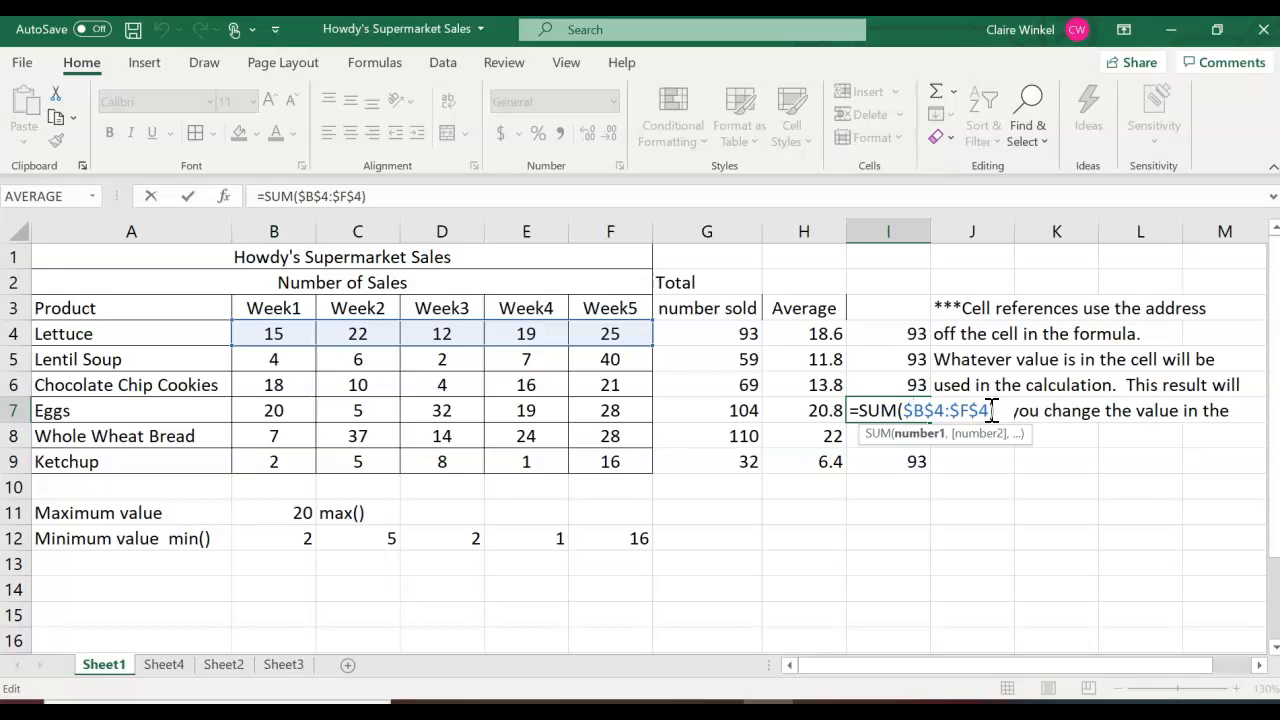
{"action": "key", "text": "Return"}
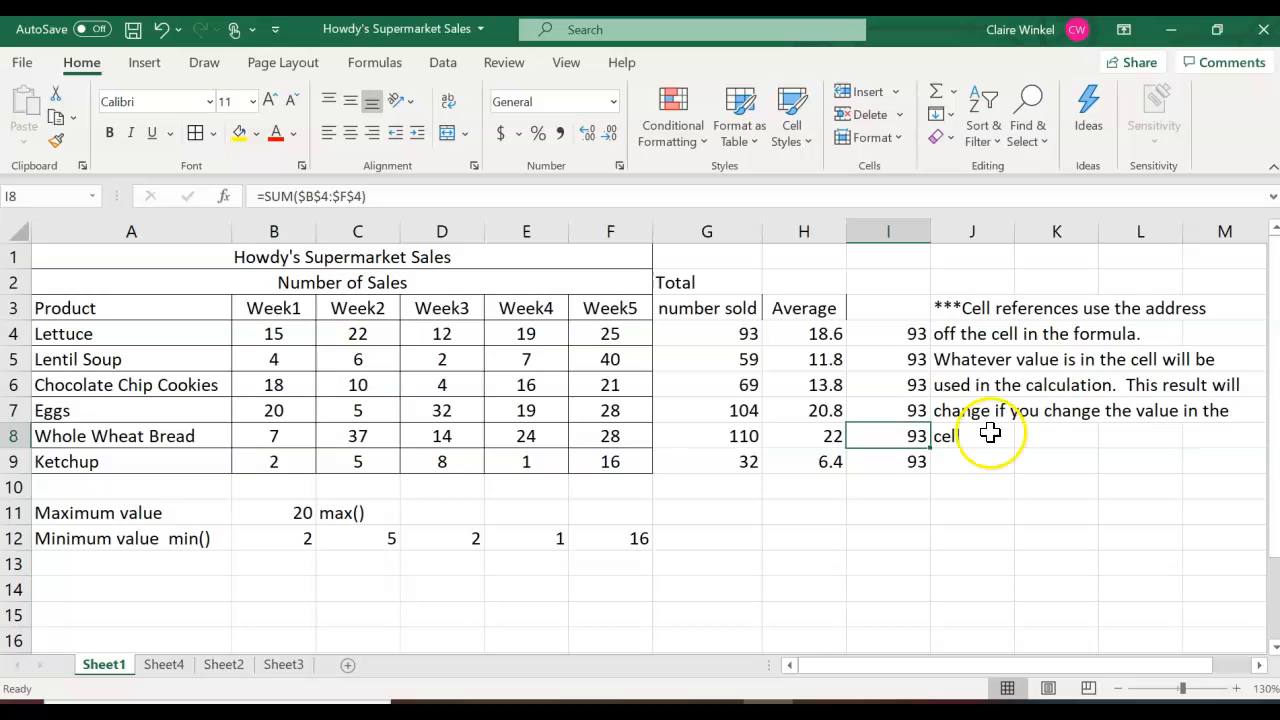